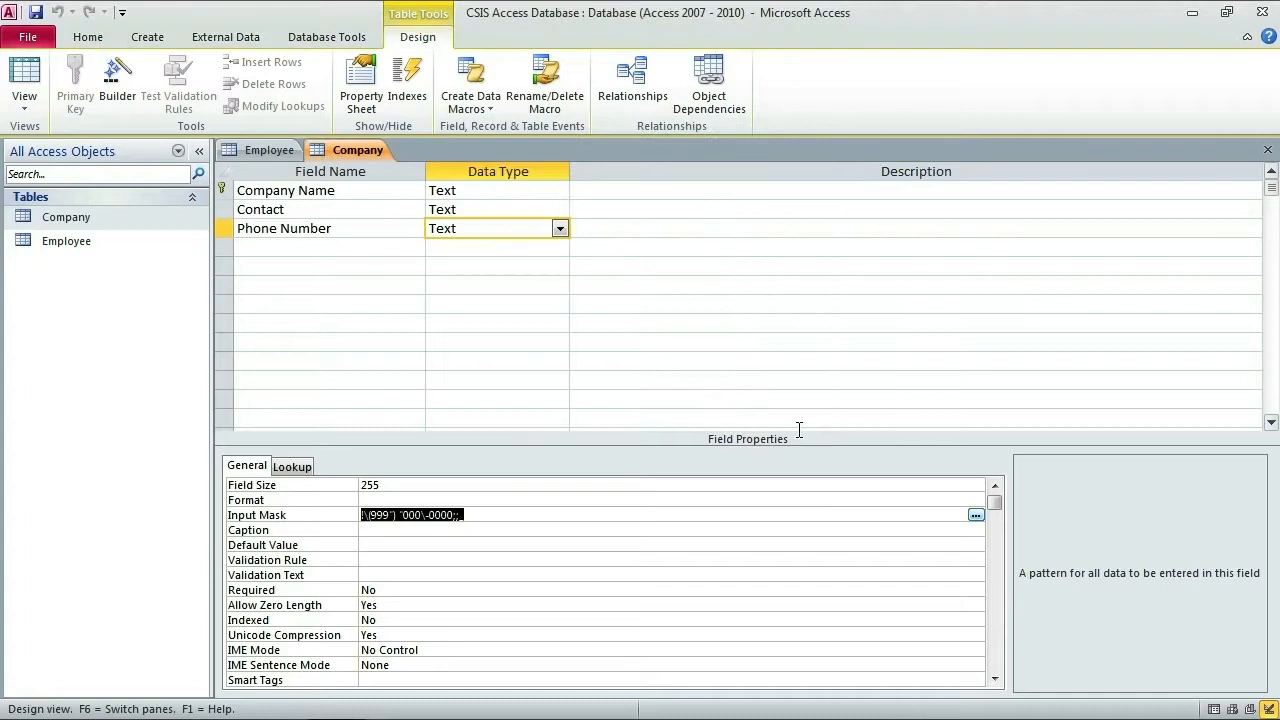
Step: Put the cursor in the blank Field Name row under Phone Number in the Company design
{"action": "left_click", "coordinate": [301, 246]}
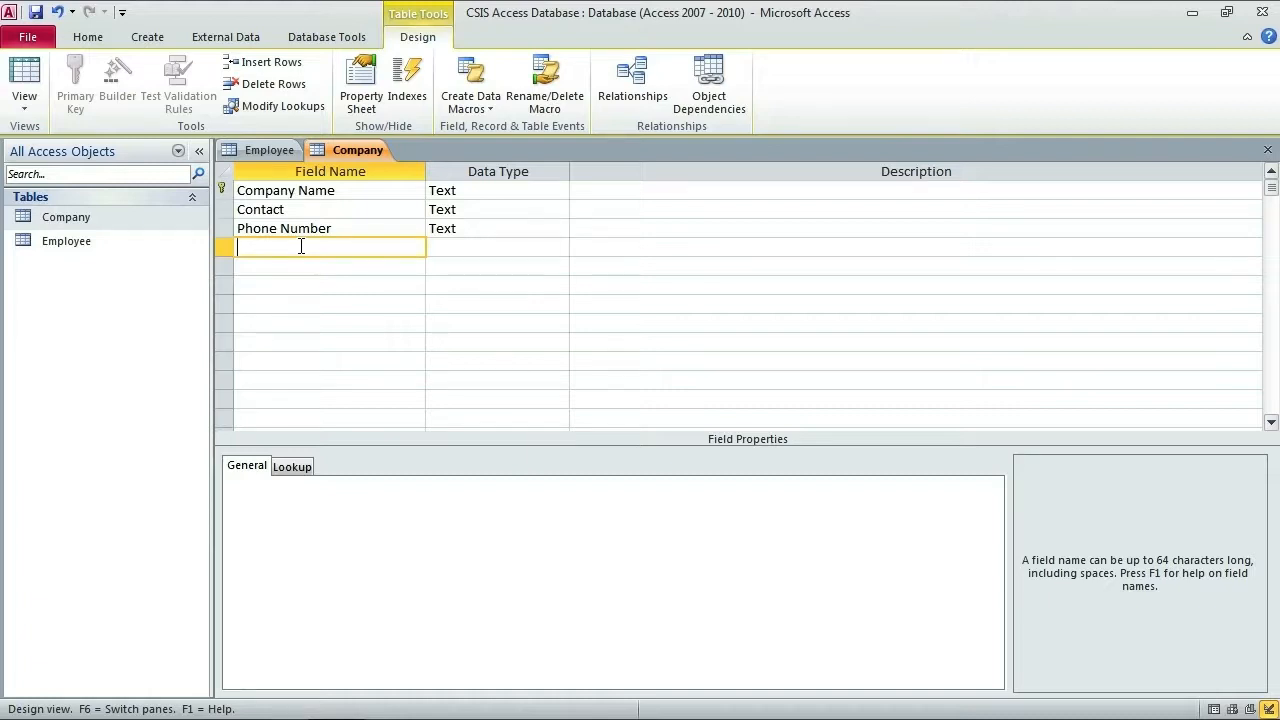
Step: Add field CID with the Text data type and description 'Company Identification'
{"action": "type", "text": "CID"}
{"action": "key", "text": "Tab"}
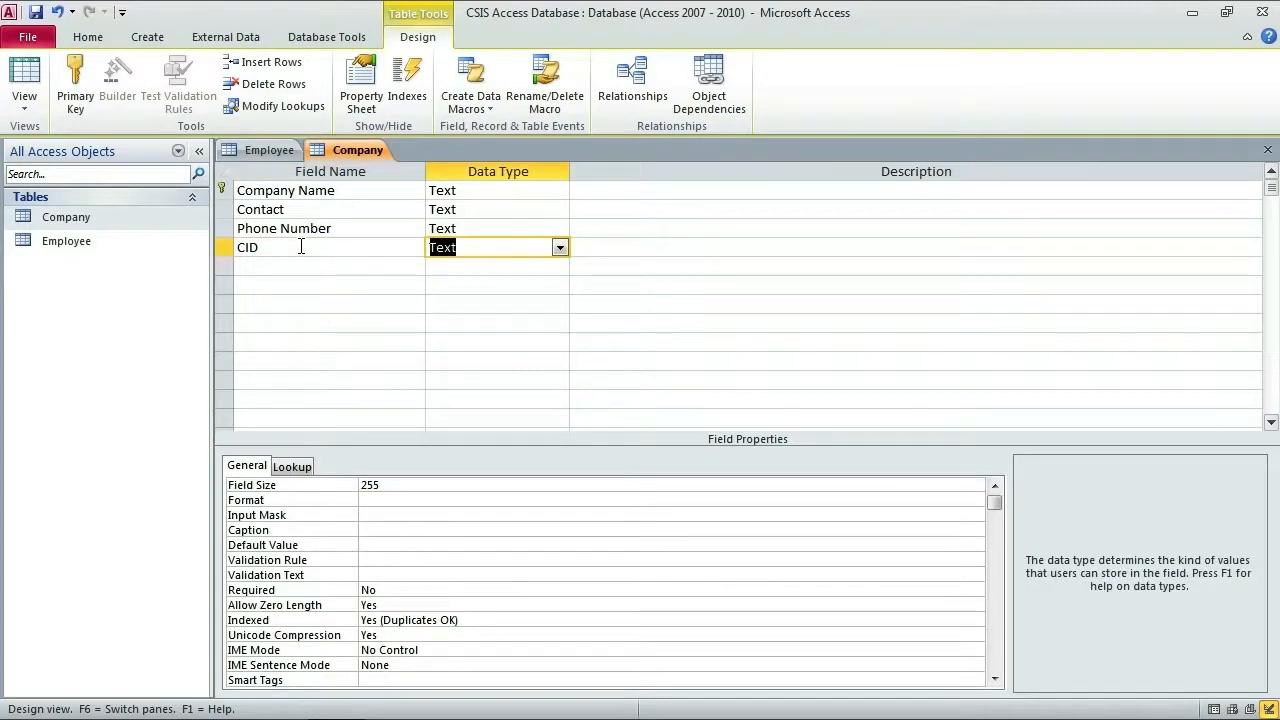
{"action": "key", "text": "Tab"}
{"action": "type", "text": "Company Identification"}
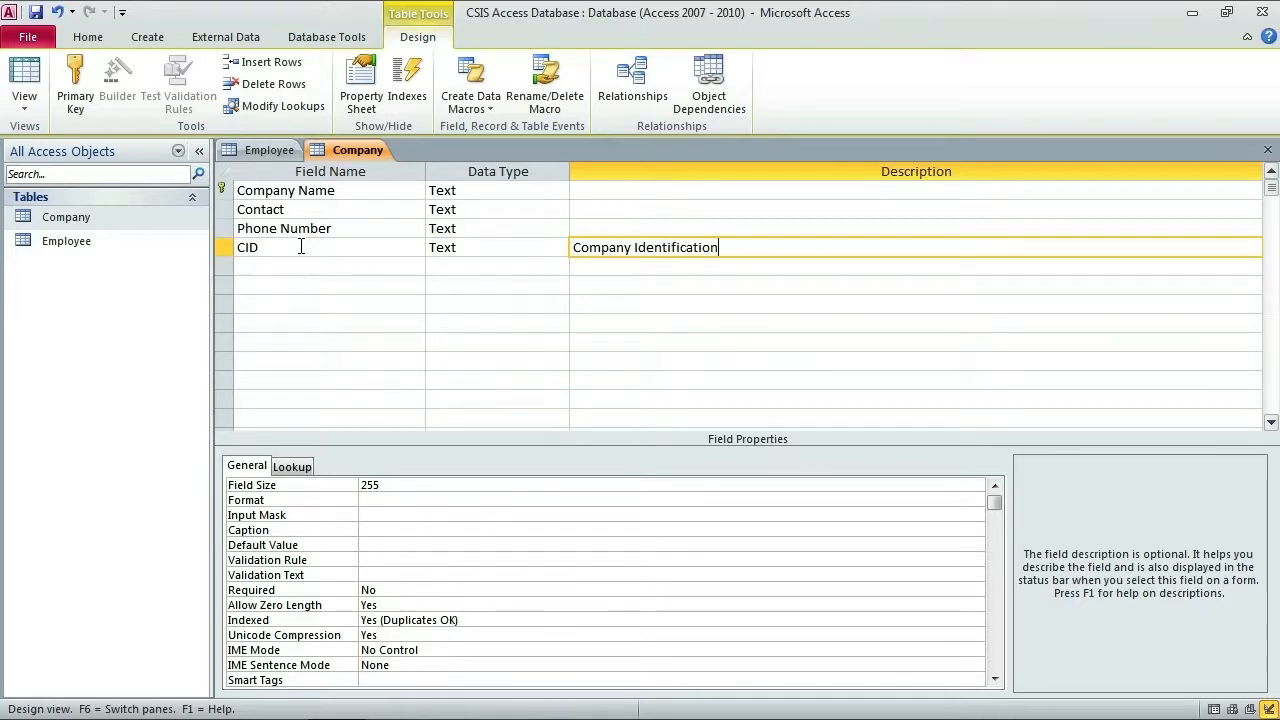
{"action": "key", "text": "Tab"}
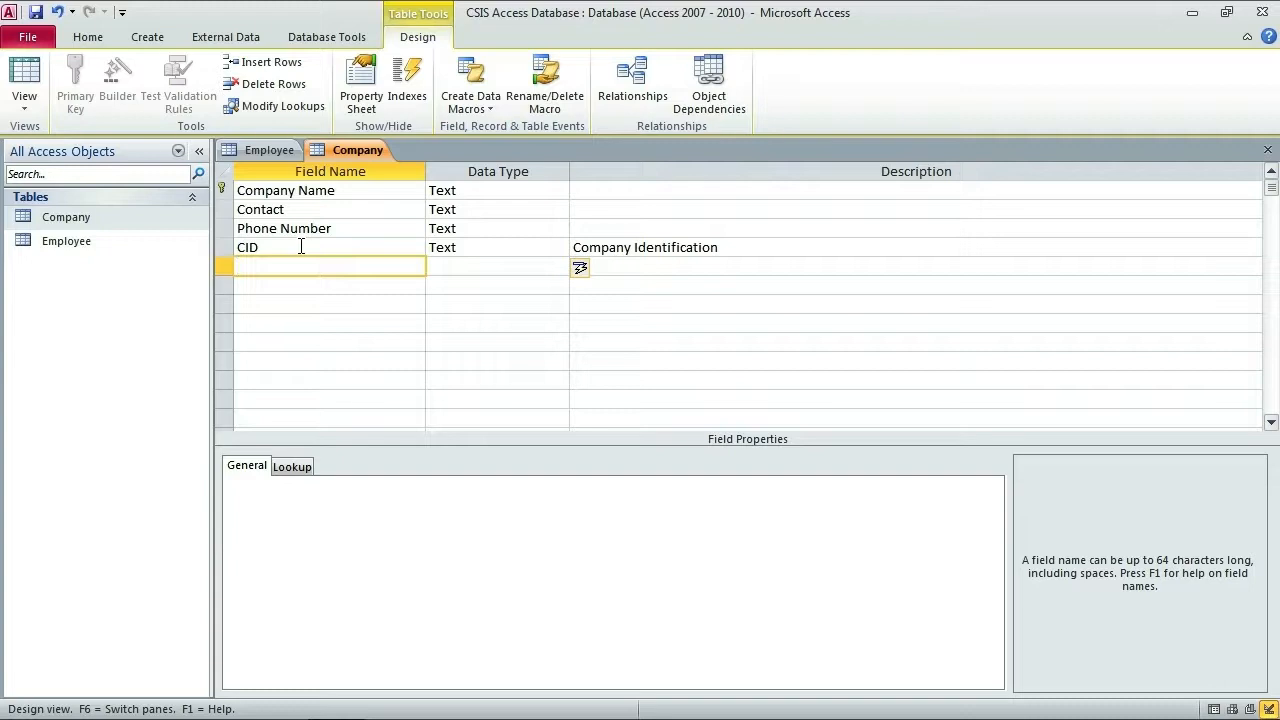
{"action": "left_click", "coordinate": [300, 249]}
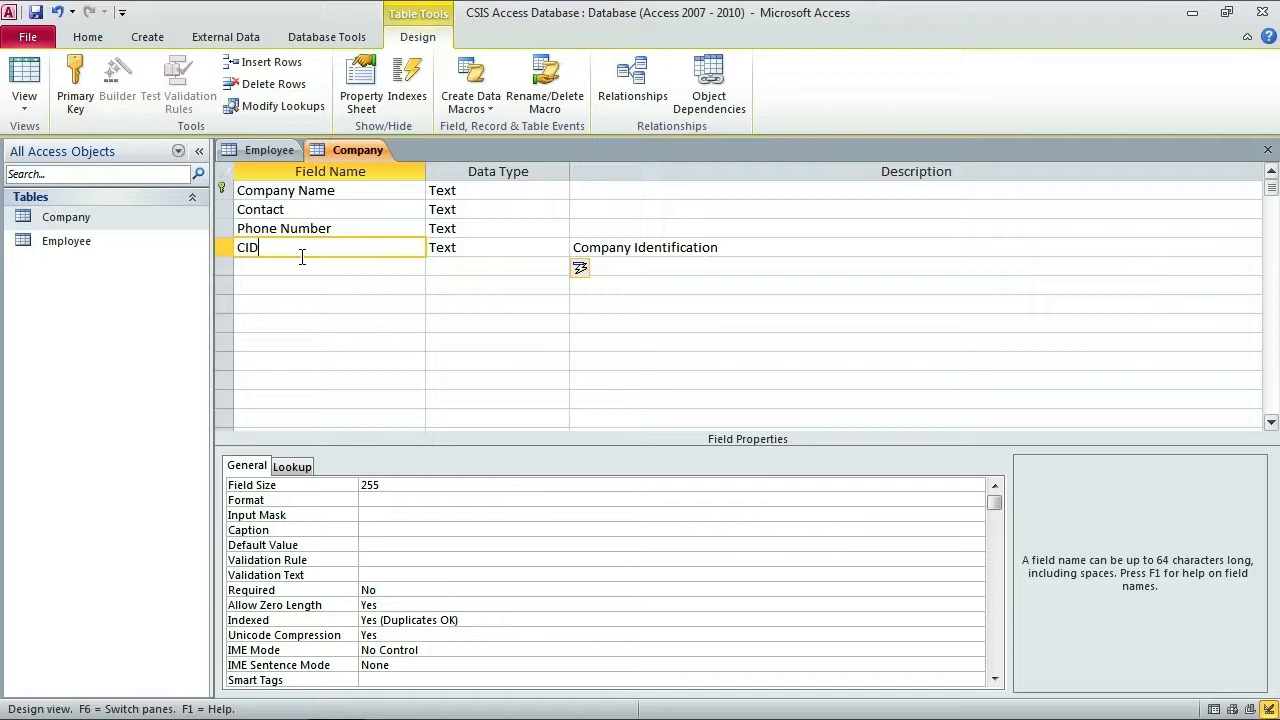
Step: Set the CID row as the primary key in place of Company Name, then review the other fields
{"action": "left_click", "coordinate": [222, 250]}
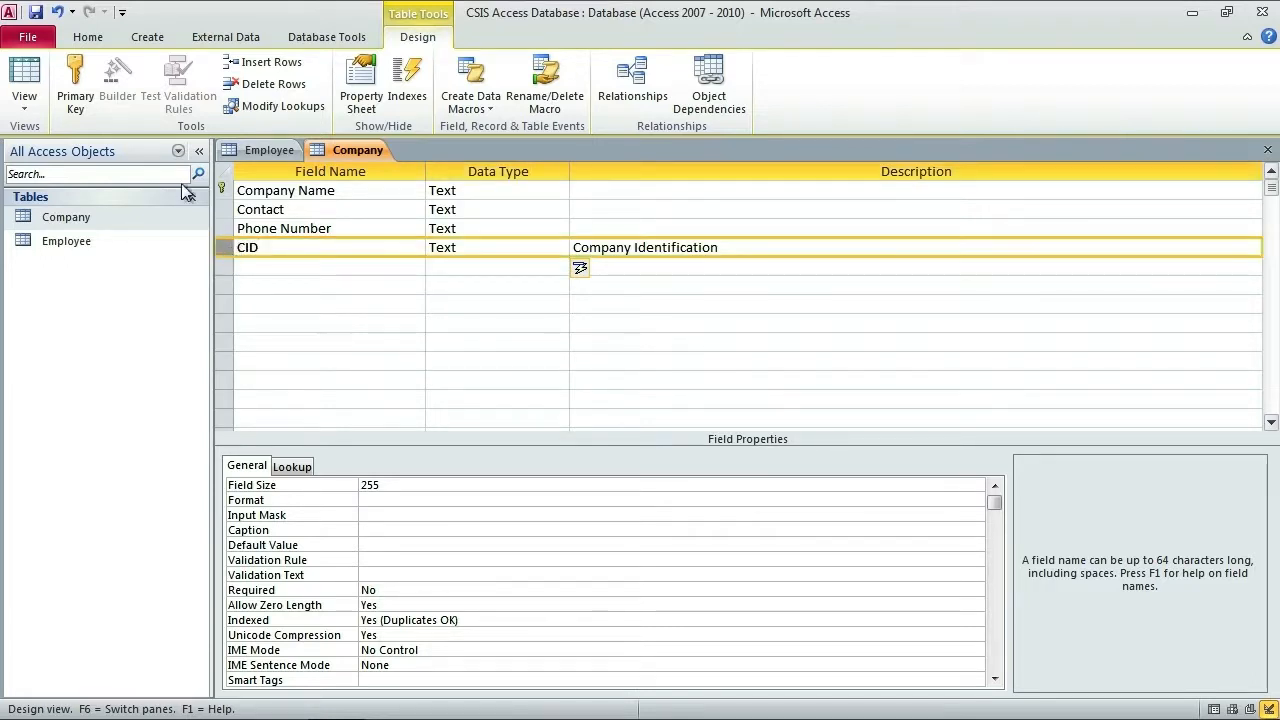
{"action": "left_click", "coordinate": [76, 78]}
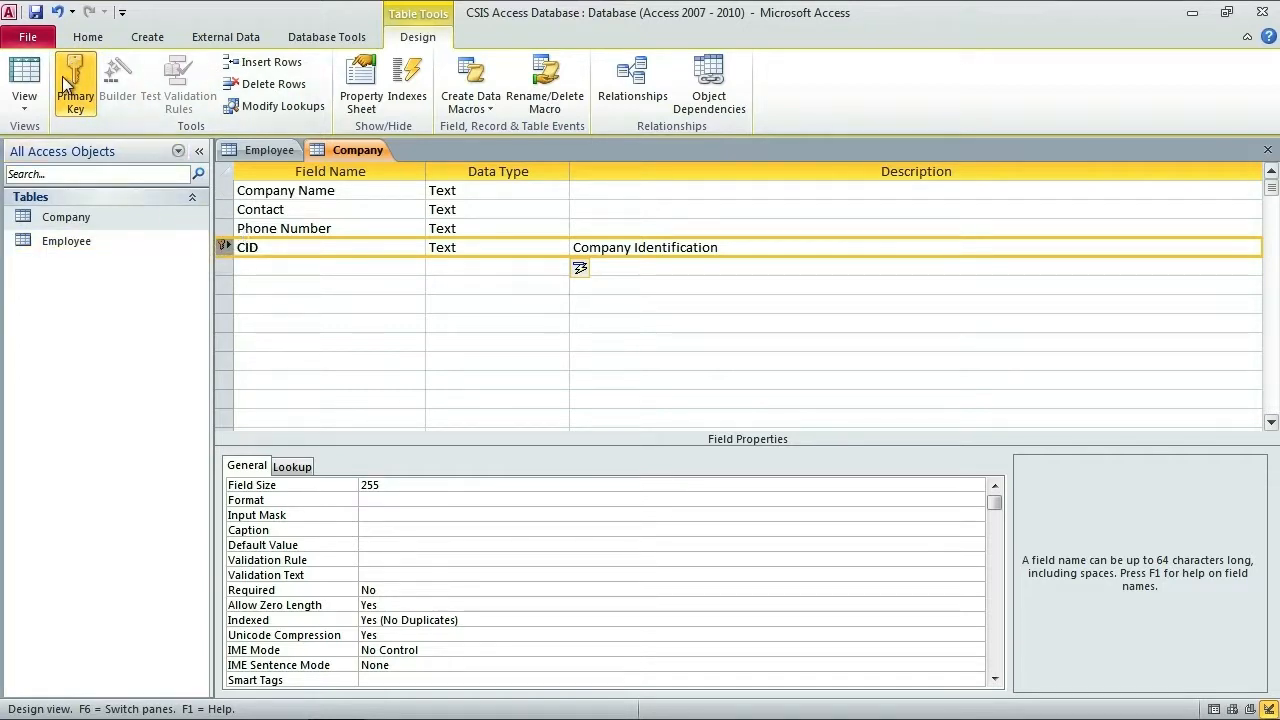
{"action": "left_click", "coordinate": [314, 191]}
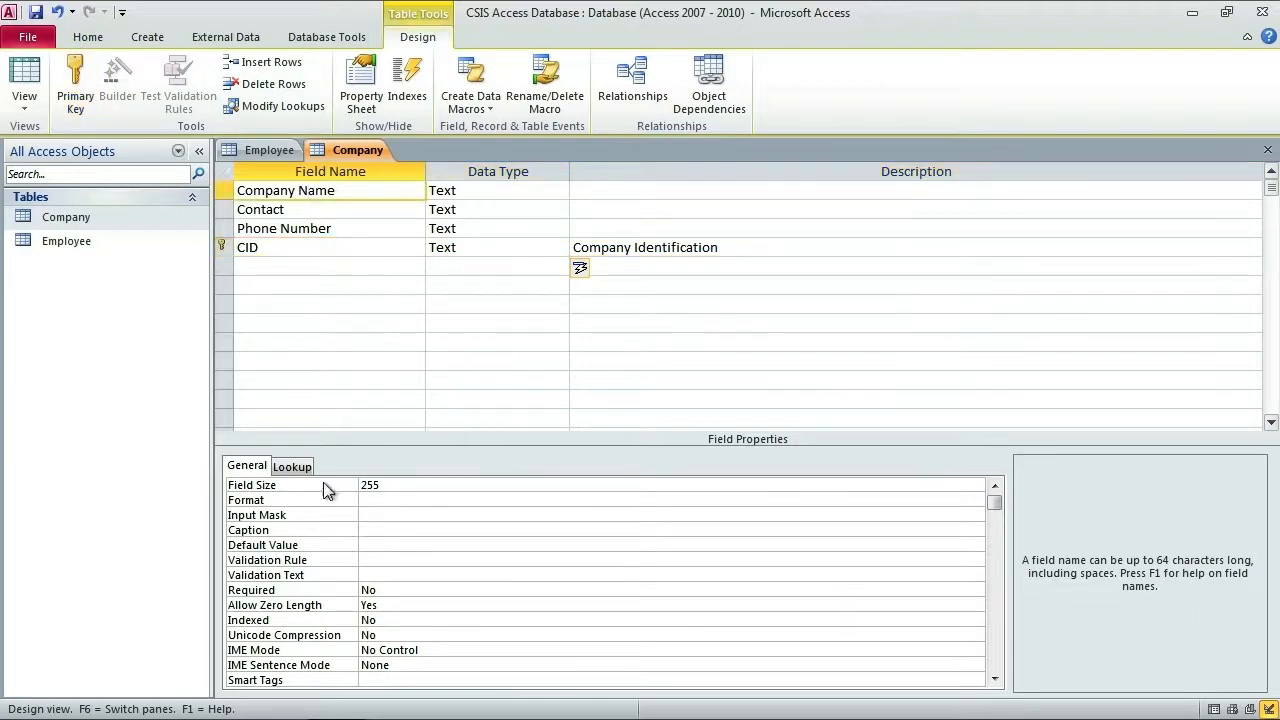
{"action": "left_click", "coordinate": [284, 210]}
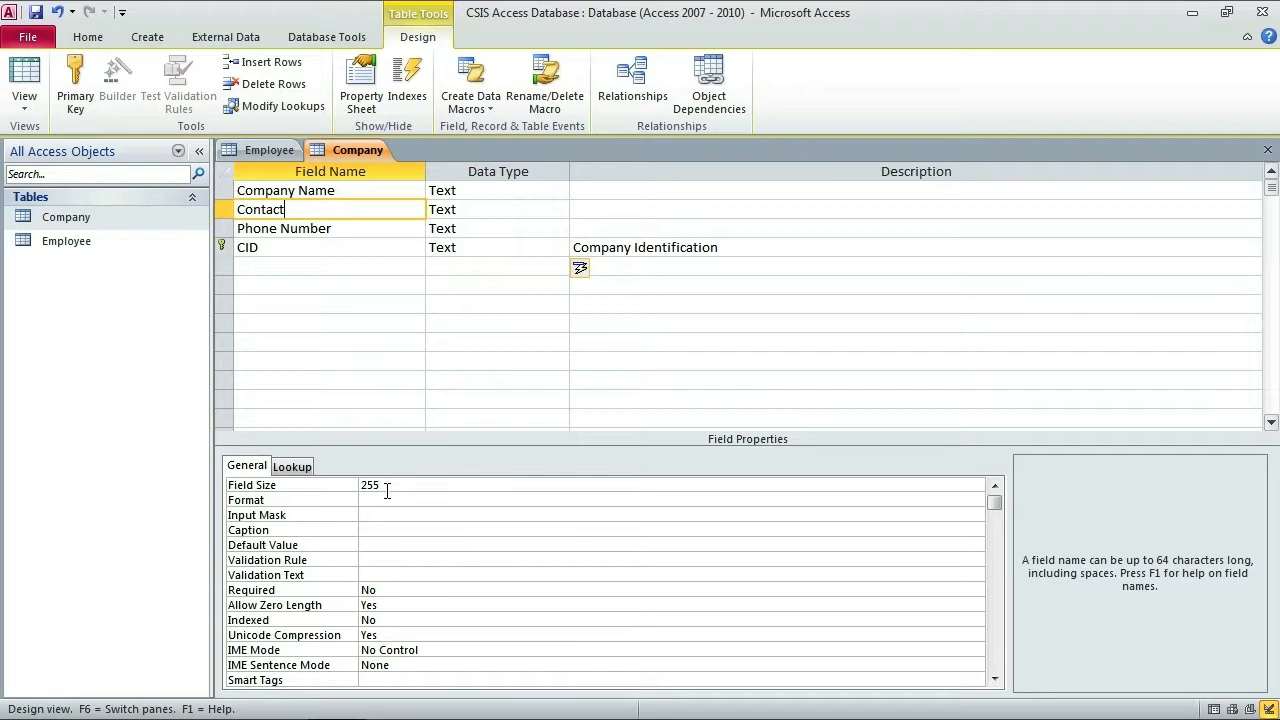
{"action": "left_click", "coordinate": [318, 229]}
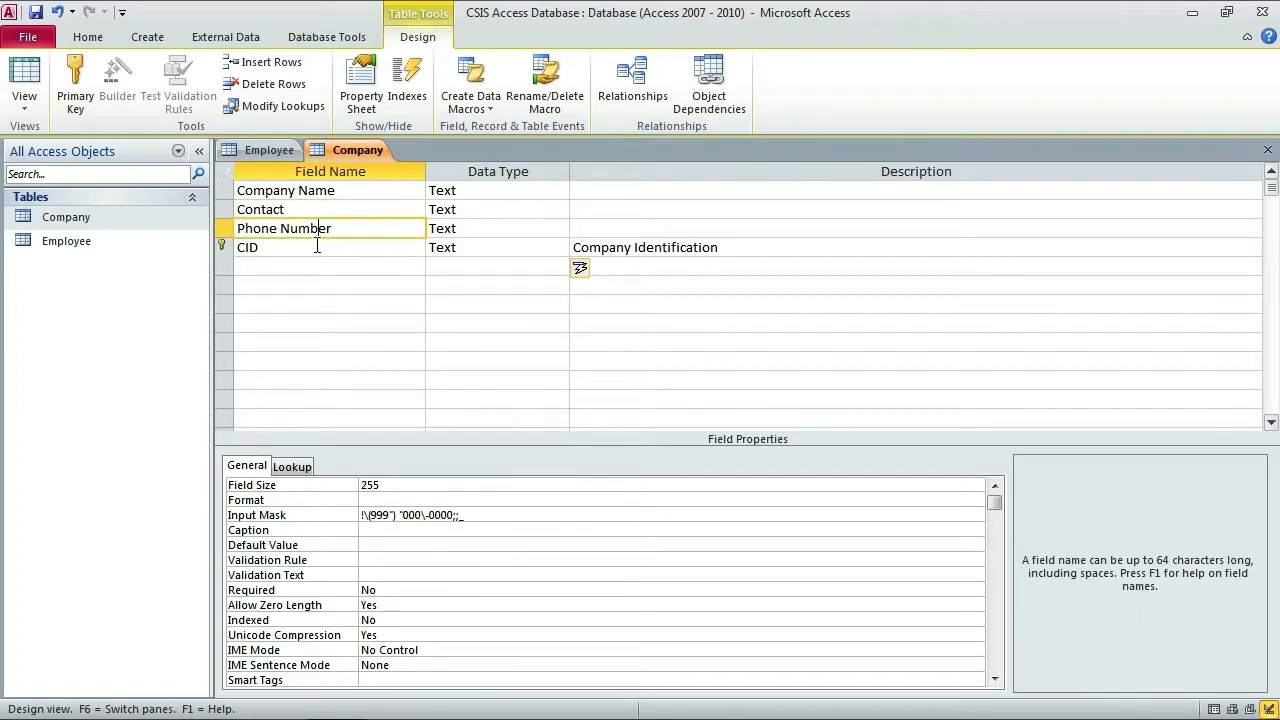
{"action": "left_click", "coordinate": [317, 247]}
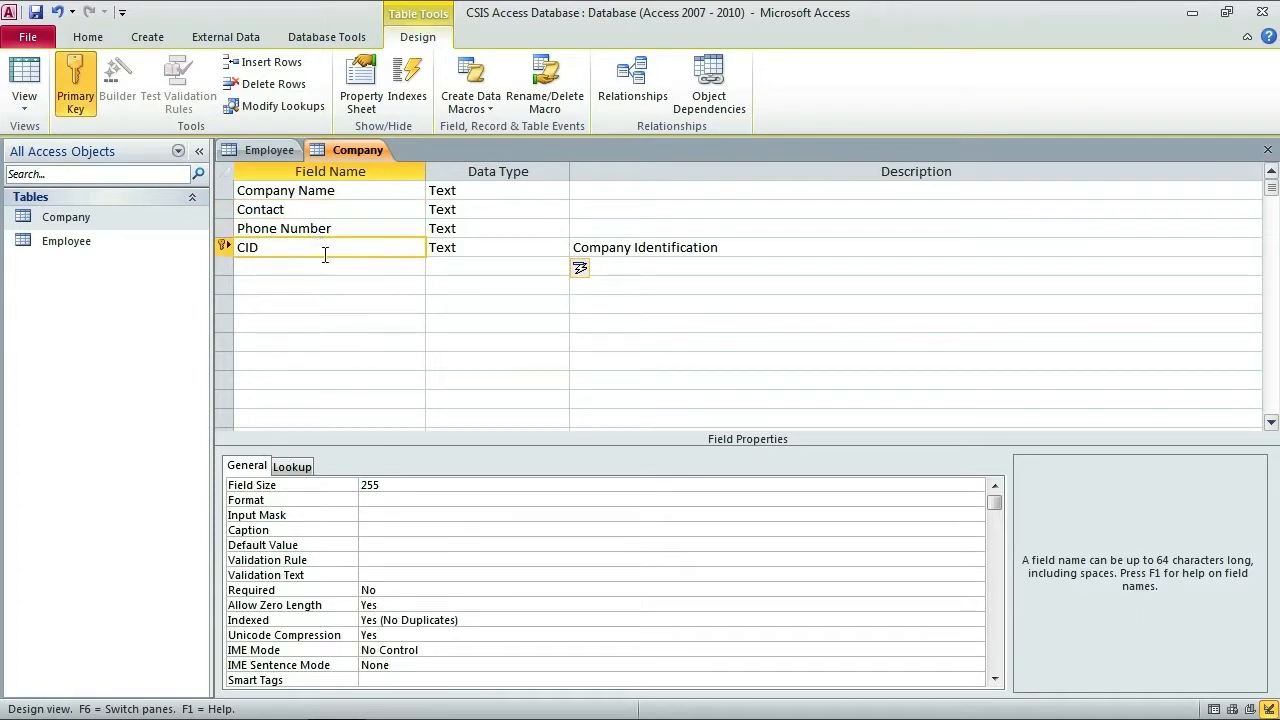
{"action": "left_click", "coordinate": [24, 98]}
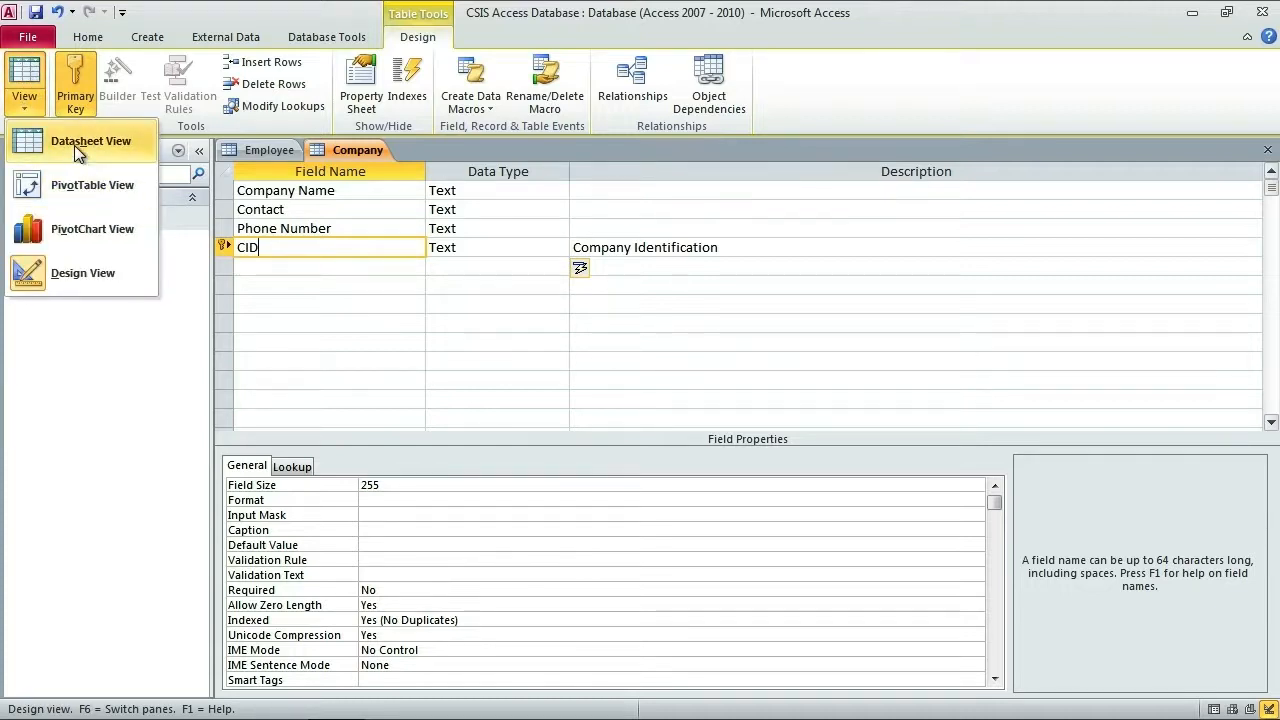
Step: Save the Company table in Datasheet view and widen the Company Name, Contact and Phone Number columns
{"action": "left_click", "coordinate": [74, 145]}
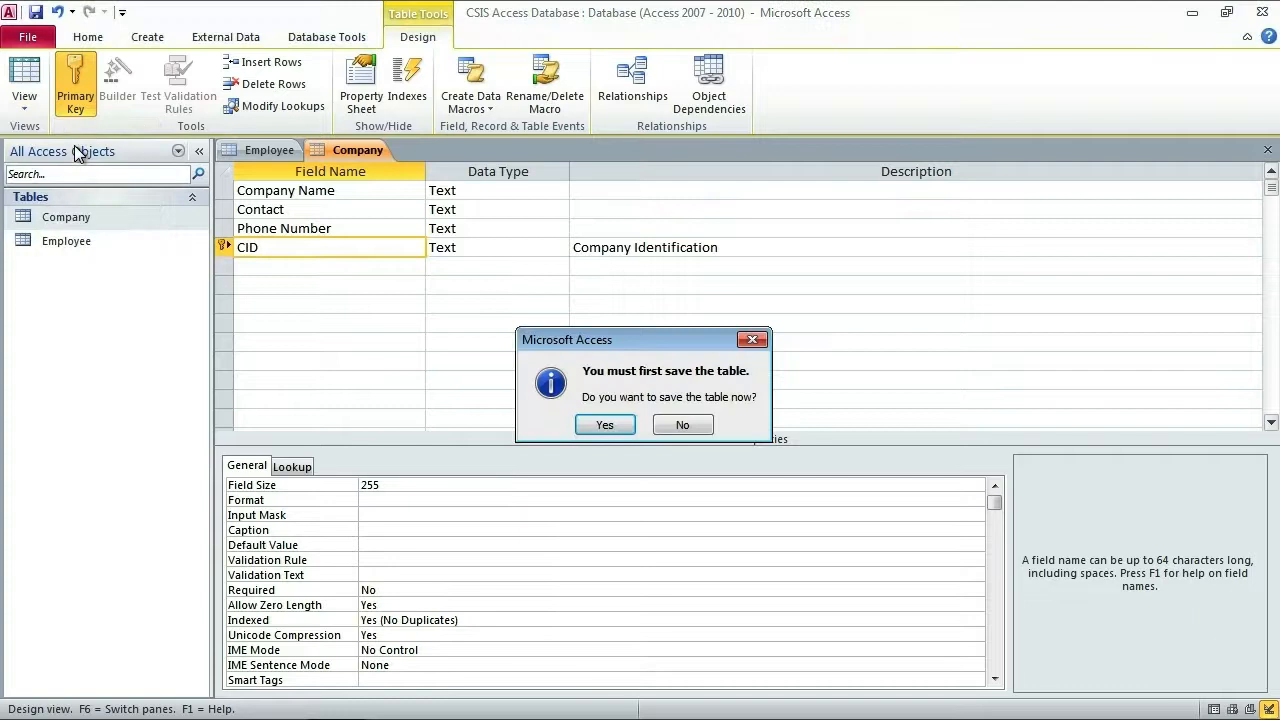
{"action": "left_click", "coordinate": [608, 424]}
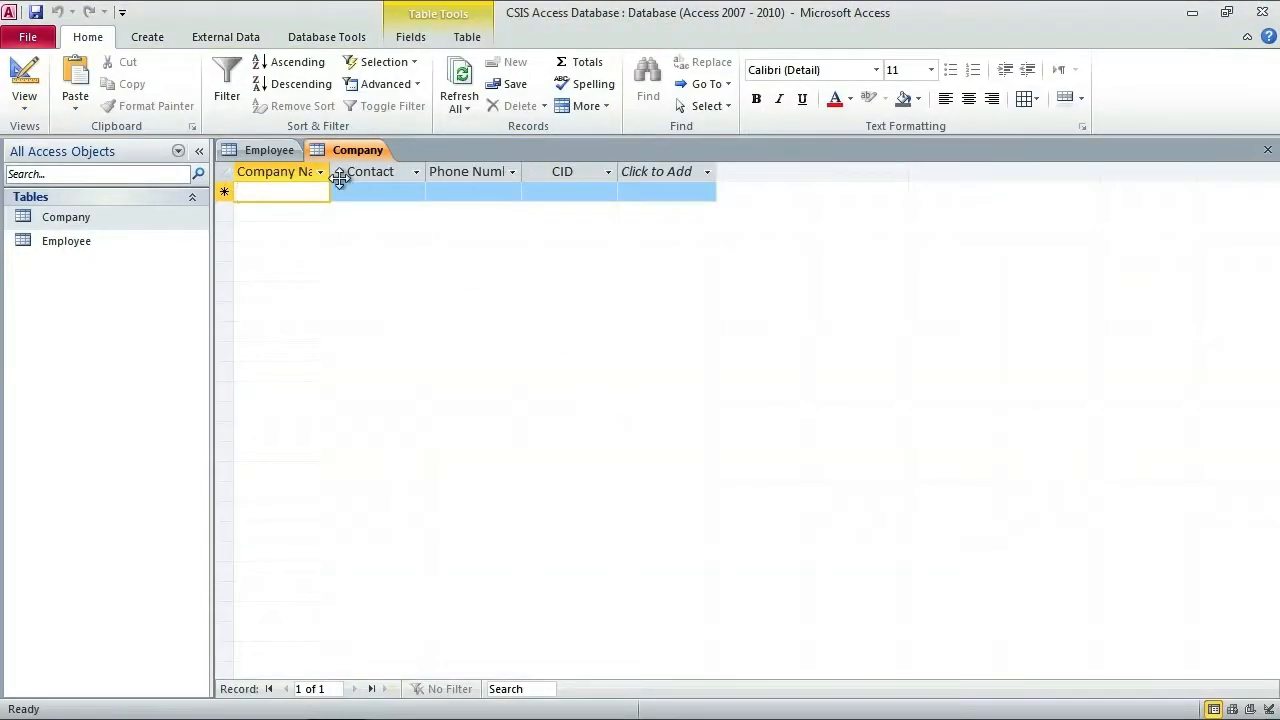
{"action": "left_click_drag", "start_coordinate": [330, 171], "coordinate": [440, 174]}
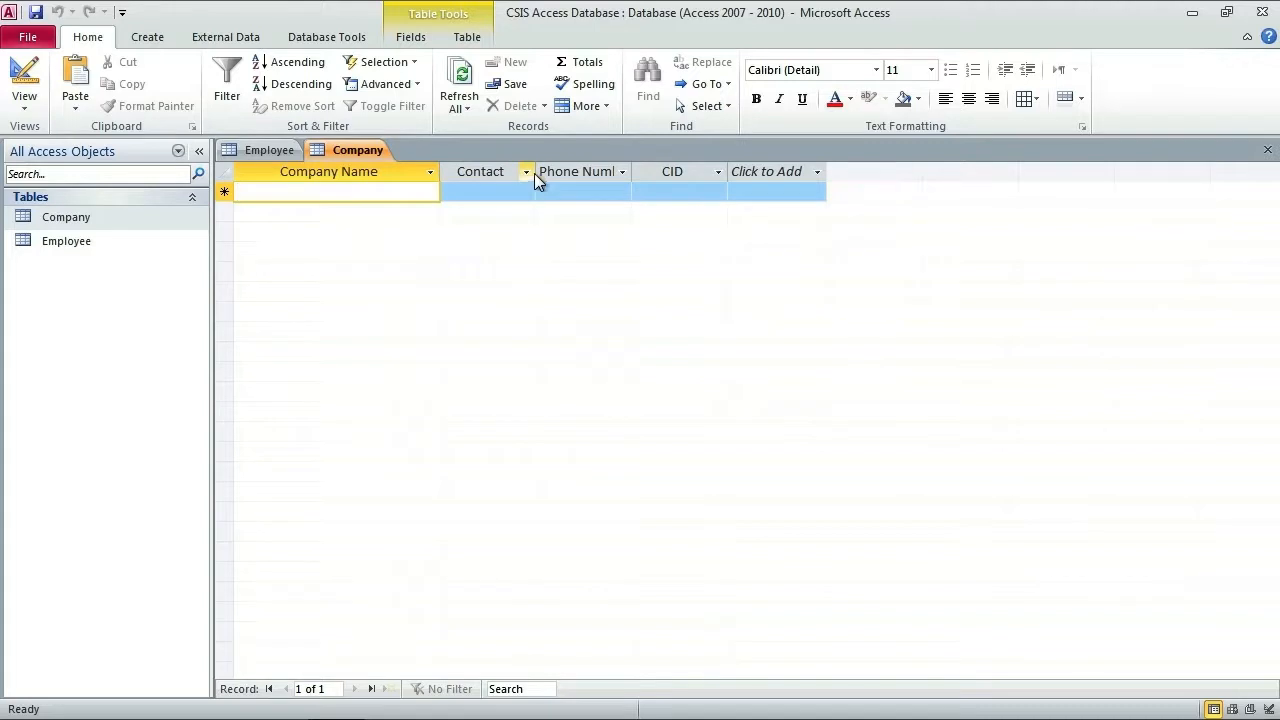
{"action": "left_click_drag", "start_coordinate": [535, 173], "coordinate": [593, 173]}
{"action": "left_click_drag", "start_coordinate": [689, 171], "coordinate": [750, 171]}
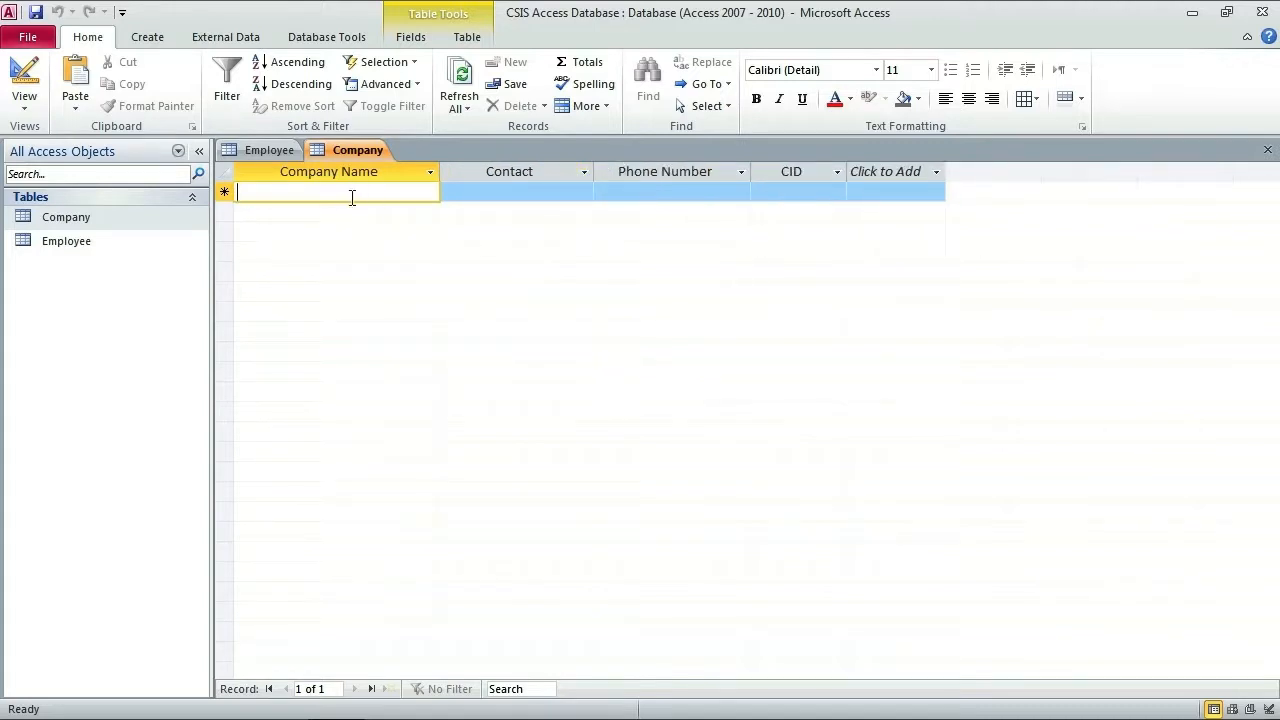
Step: Enter the Jack in the Box record with its contact, phone number and CID A1234
{"action": "type", "text": "Jack i"}
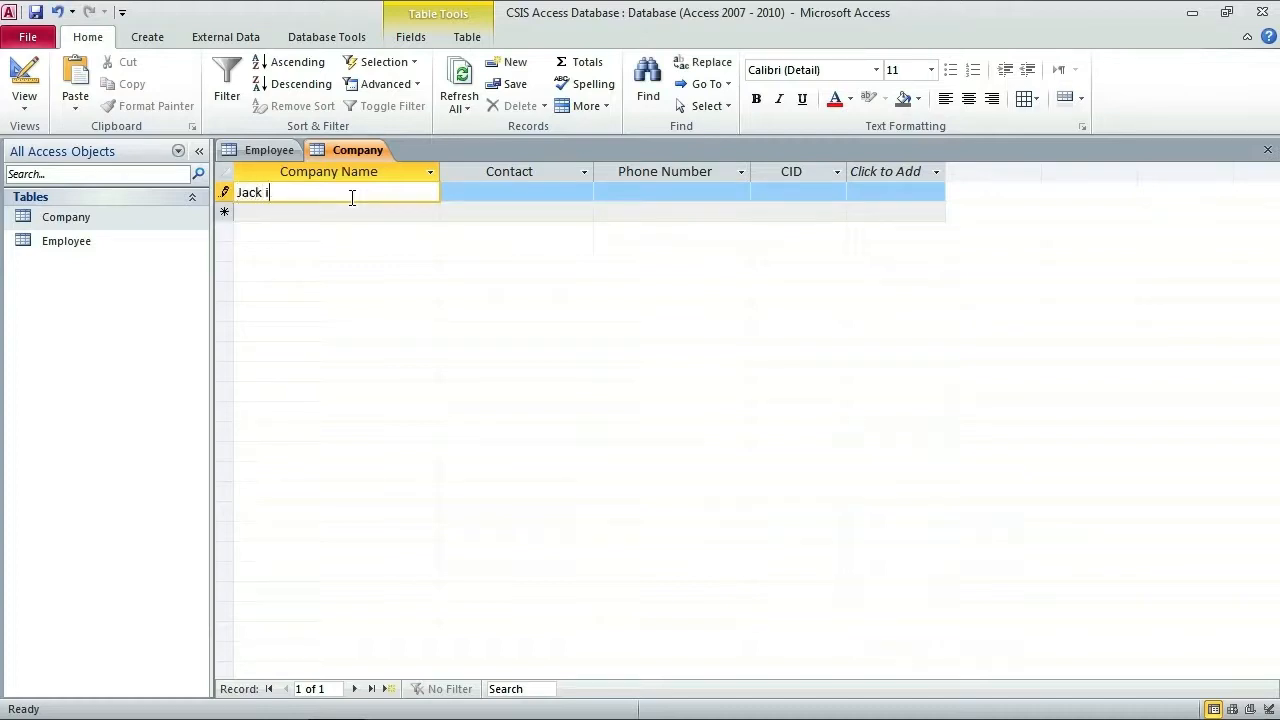
{"action": "type", "text": "n the Box"}
{"action": "key", "text": "Tab"}
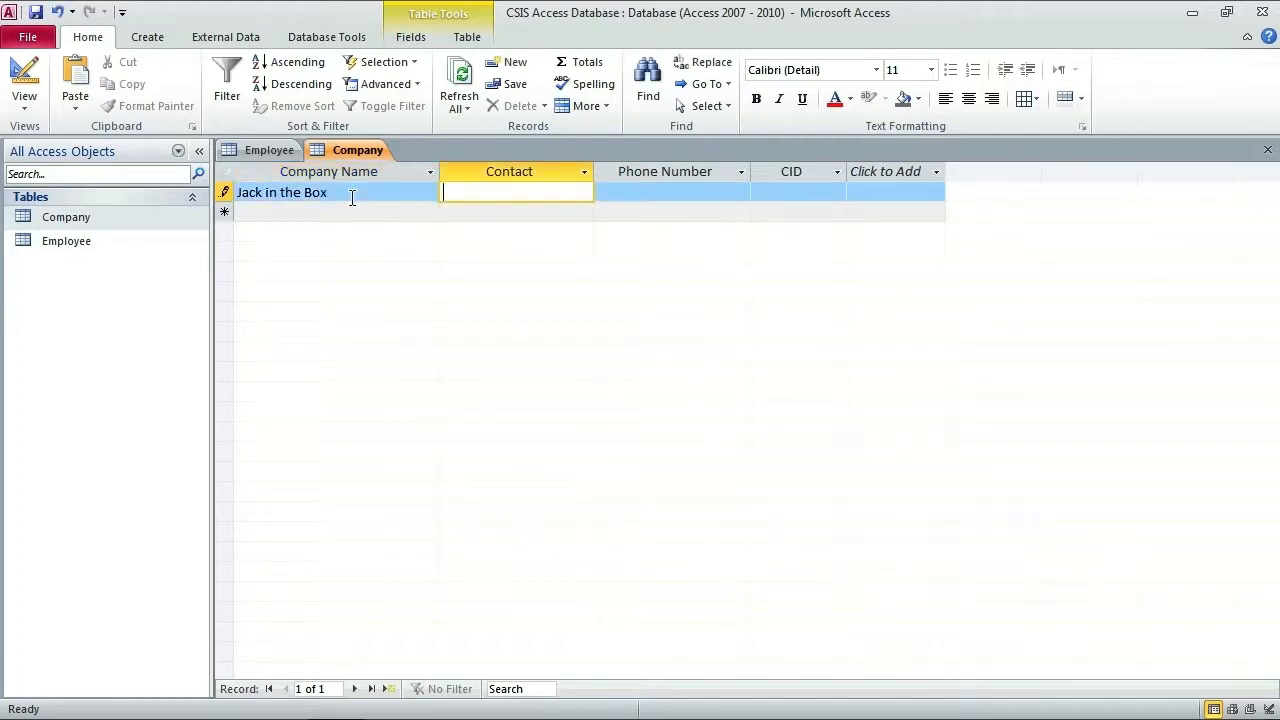
{"action": "type", "text": "Billy"}
{"action": "key", "text": "Tab"}
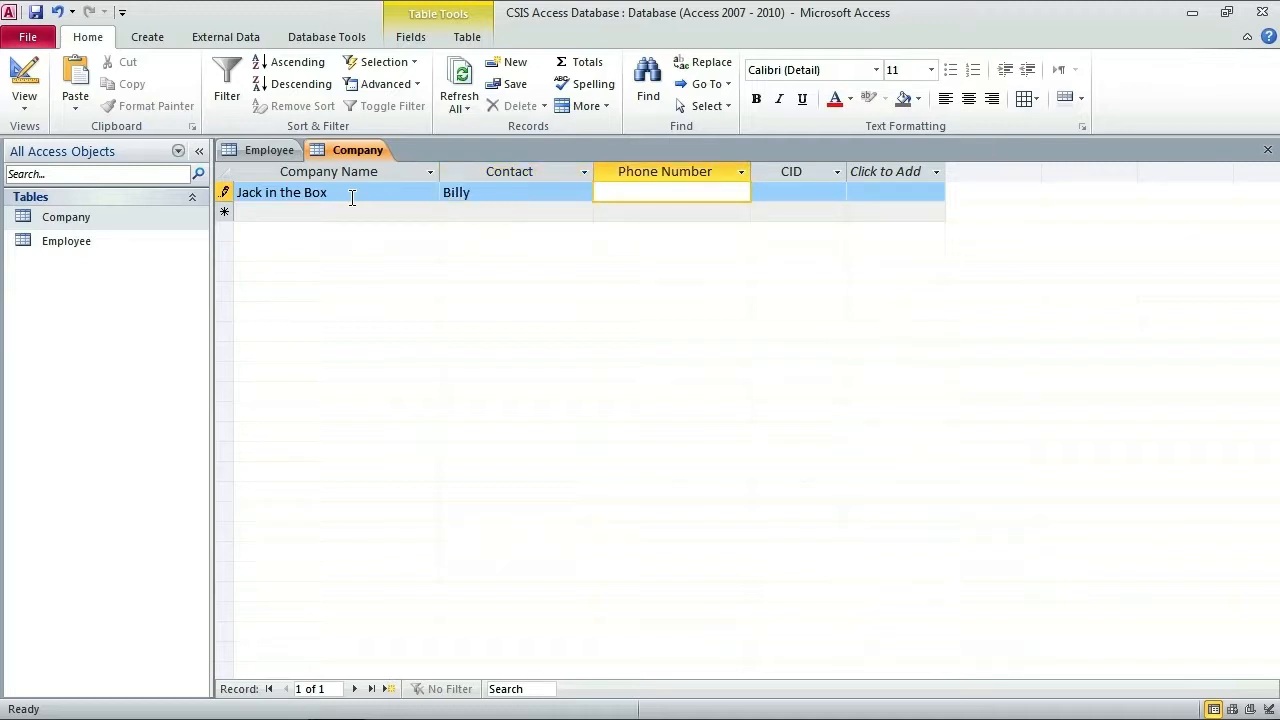
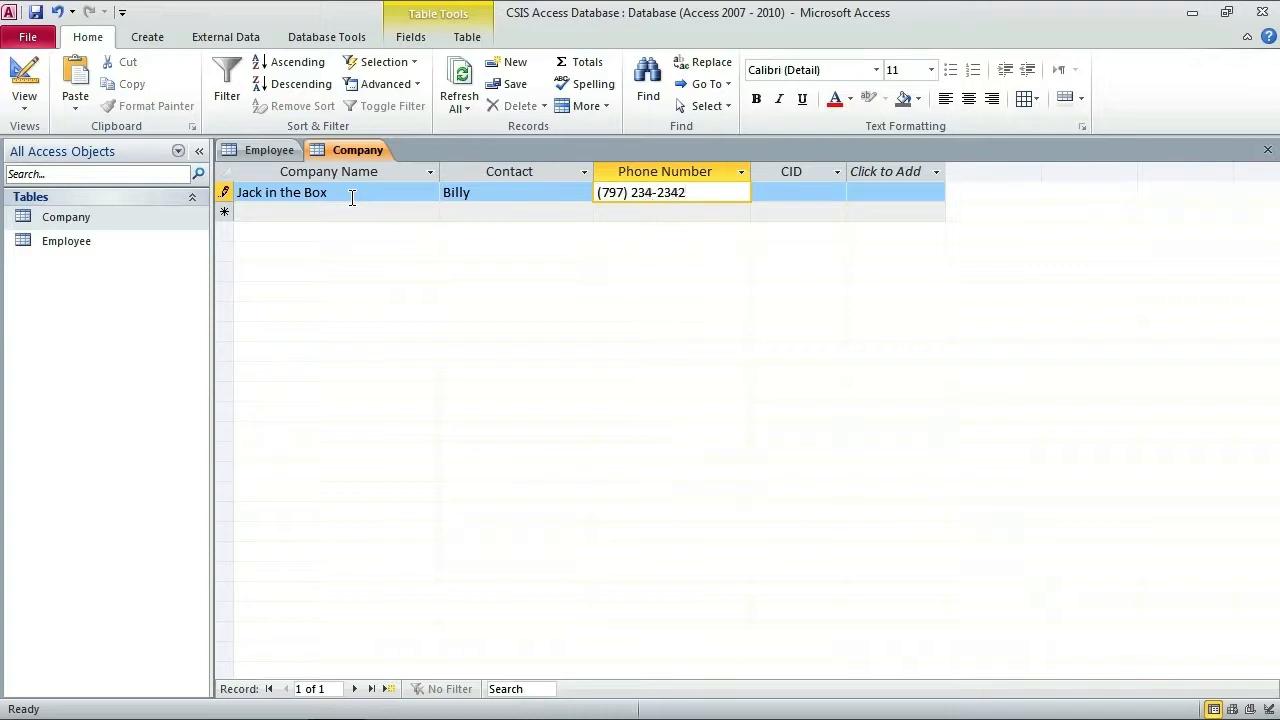
{"action": "key", "text": "Tab"}
{"action": "type", "text": "A1234"}
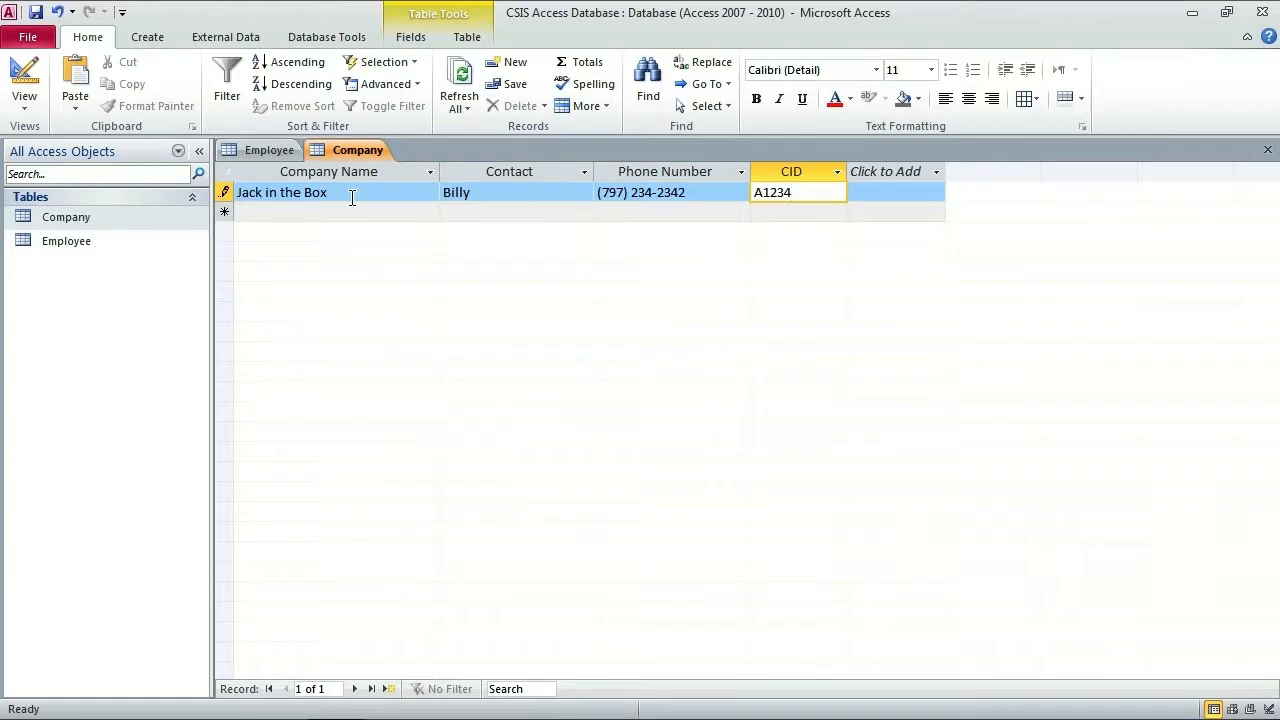
{"action": "key", "text": "Tab"}
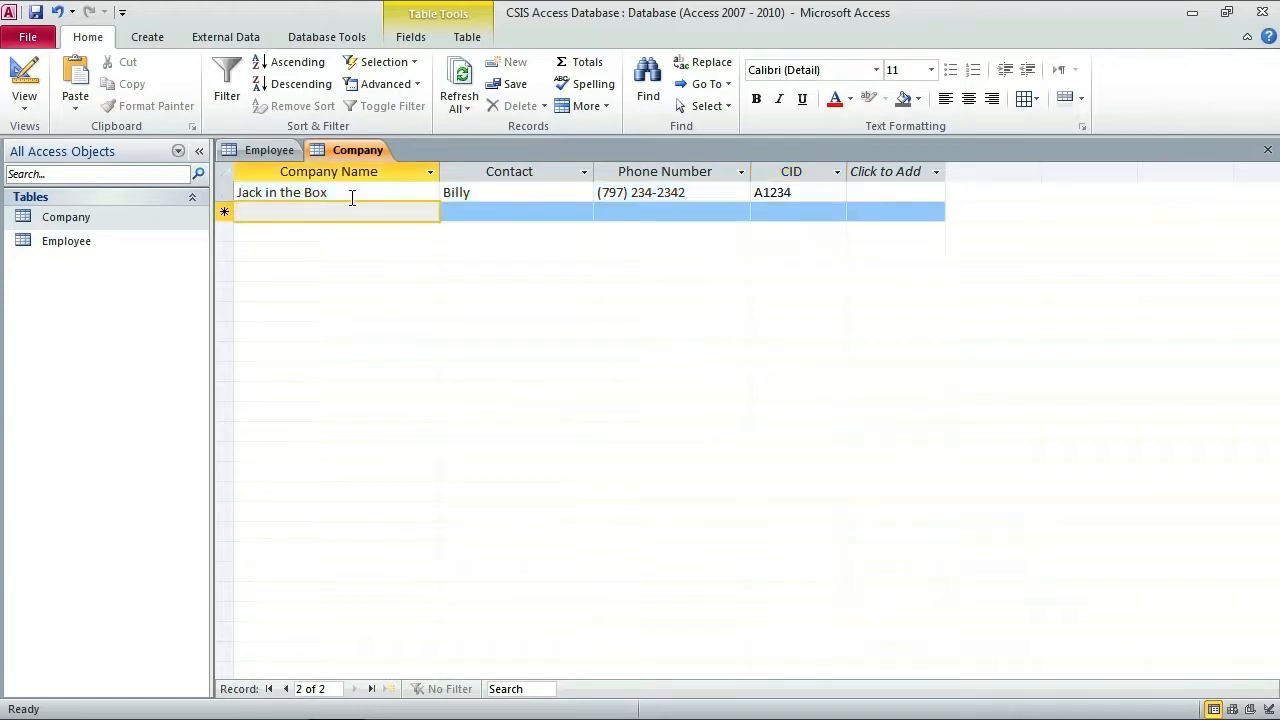
Step: Enter the El Pollo Loco record with its contact, phone number and CID 979879897
{"action": "type", "text": "El Po"}
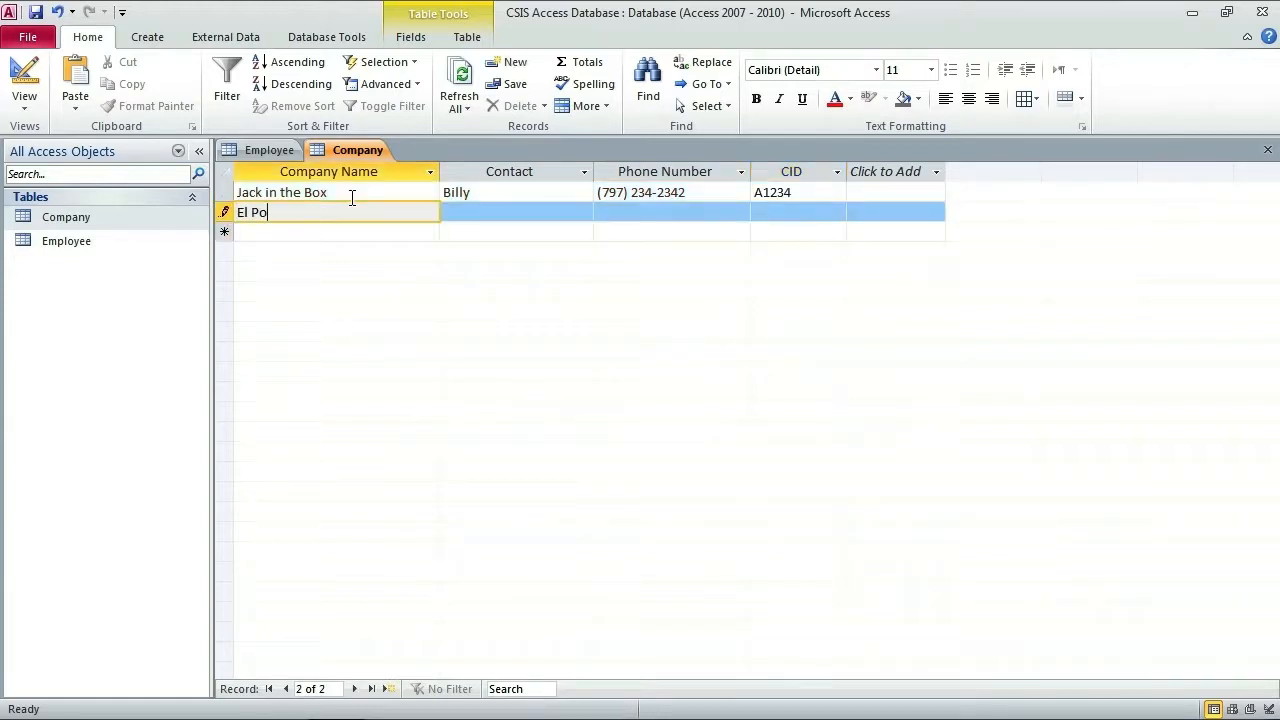
{"action": "type", "text": "llo Loco"}
{"action": "key", "text": "Tab"}
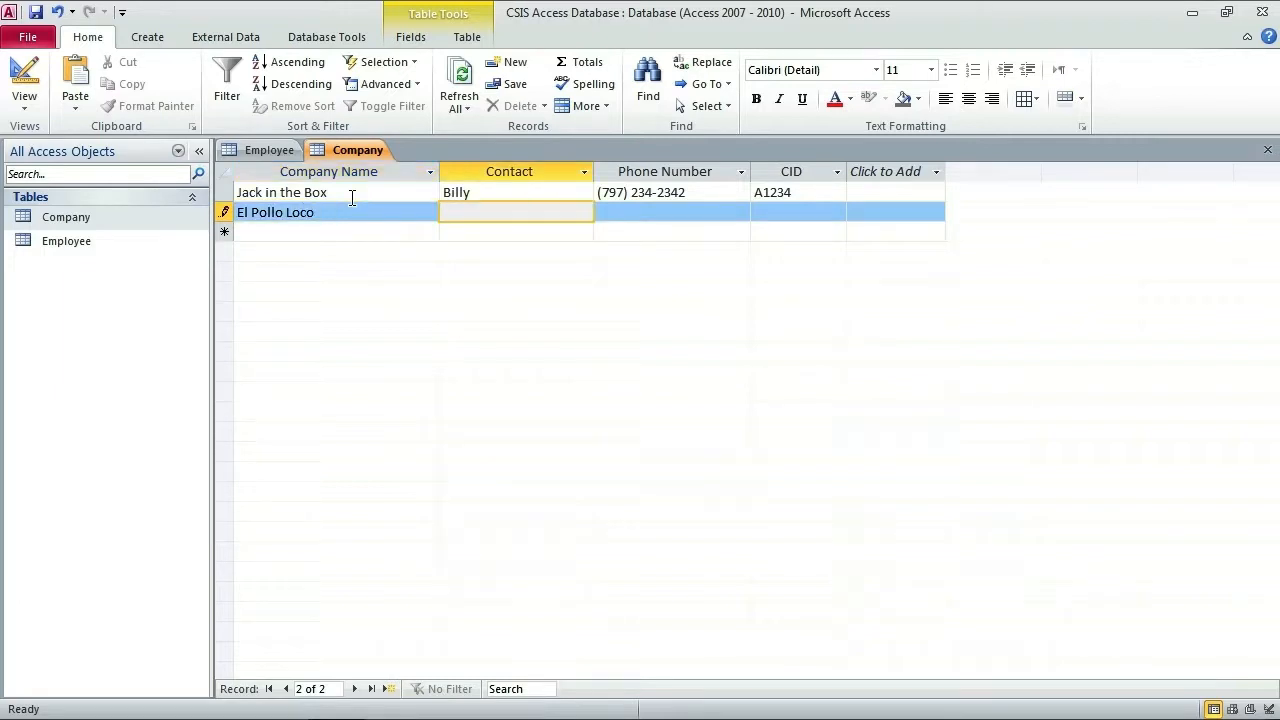
{"action": "key", "text": "Tab"}
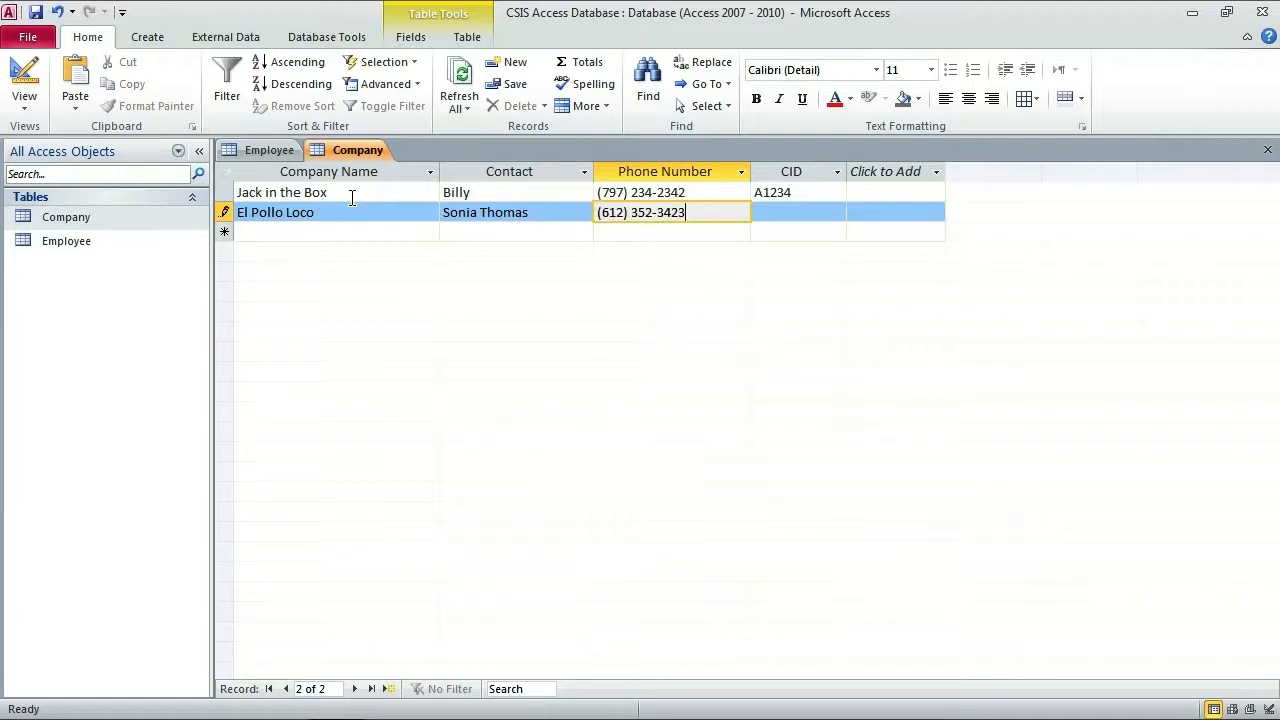
{"action": "key", "text": "Tab"}
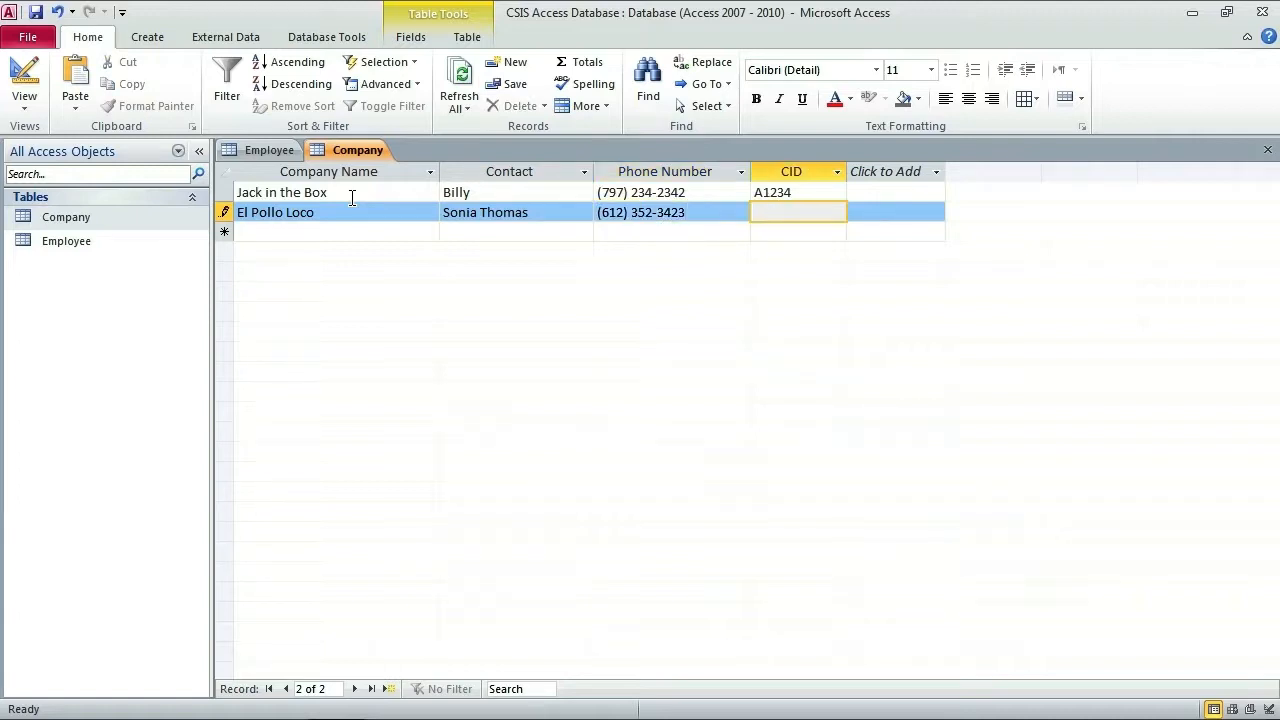
{"action": "type", "text": "979879897"}
{"action": "key", "text": "Tab"}
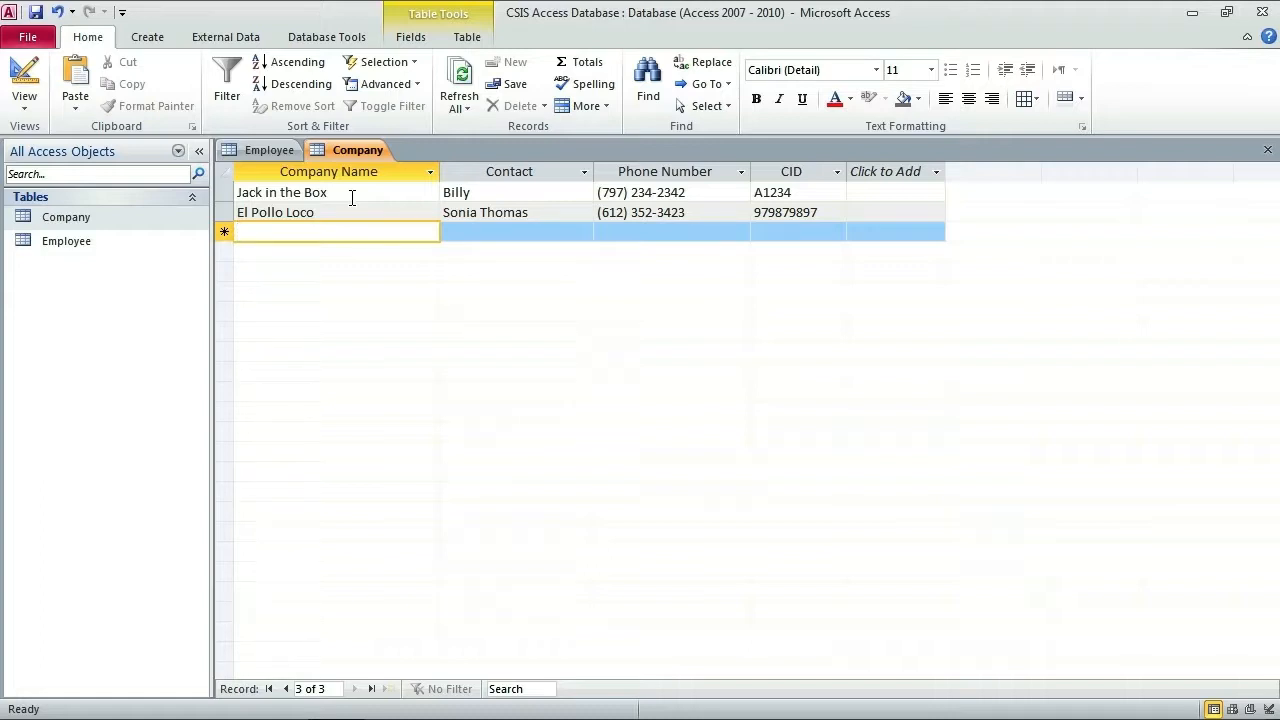
Step: Enter the McDonalds record with its contact, phone number and CID 8Z123A
{"action": "type", "text": "McDonalds"}
{"action": "key", "text": "Tab"}
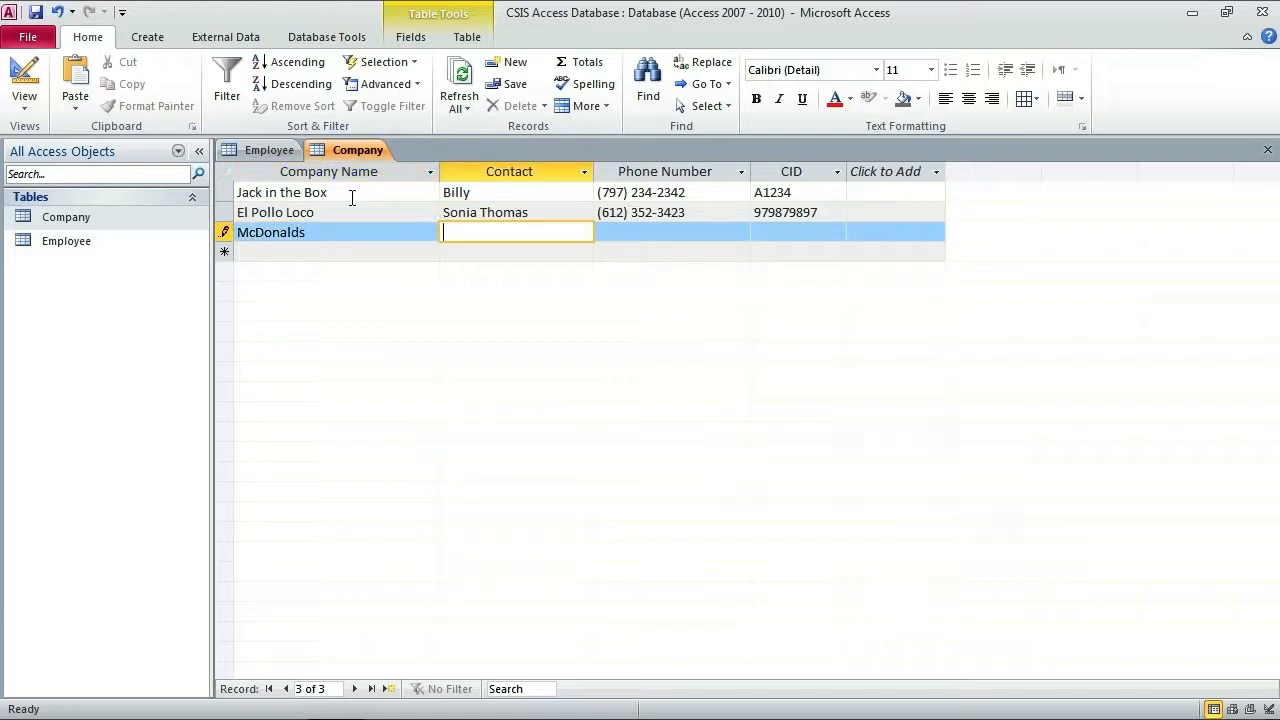
{"action": "type", "text": "Stacie"}
{"action": "key", "text": "Tab"}
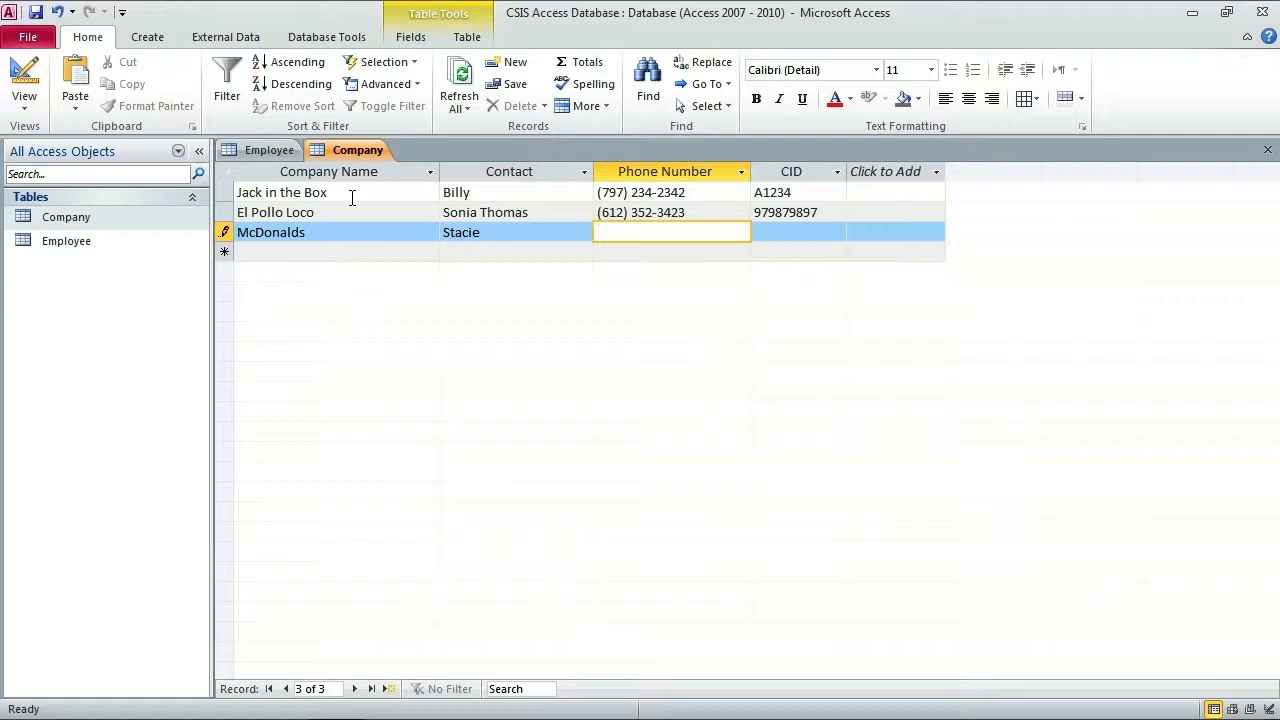
{"action": "key", "text": "Tab"}
{"action": "type", "text": "8Z123A"}
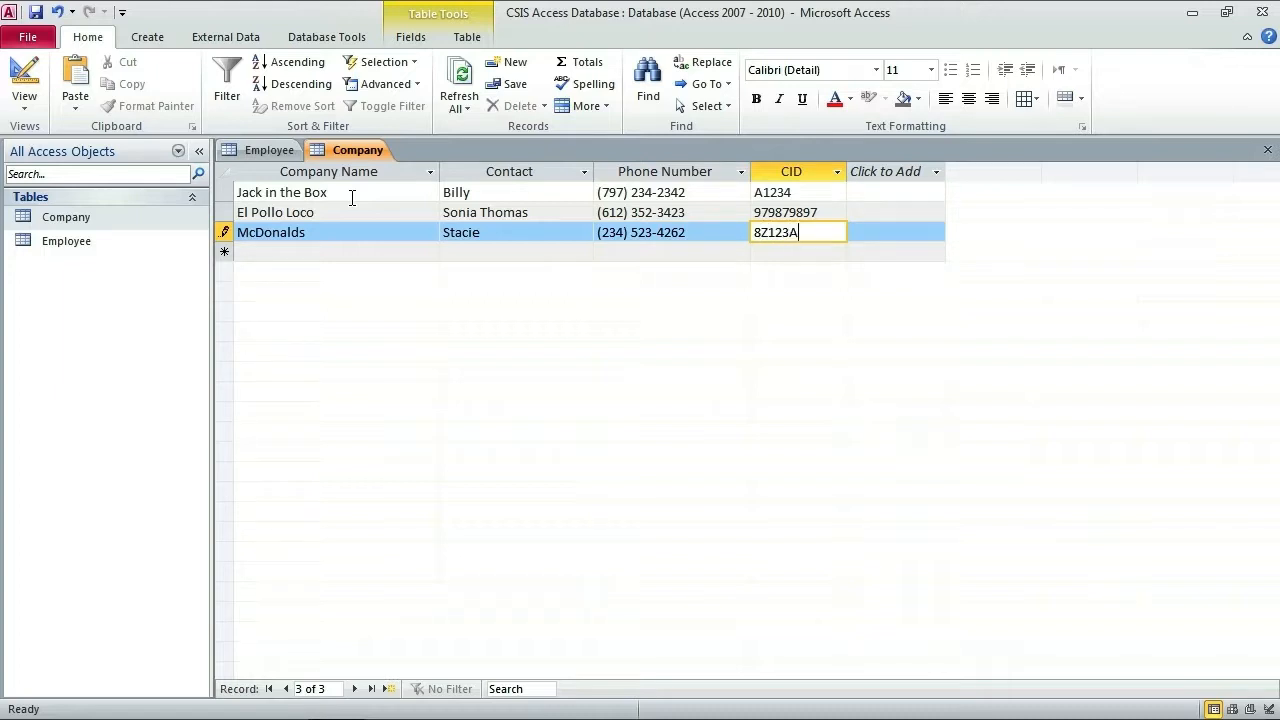
{"action": "key", "text": "Tab"}
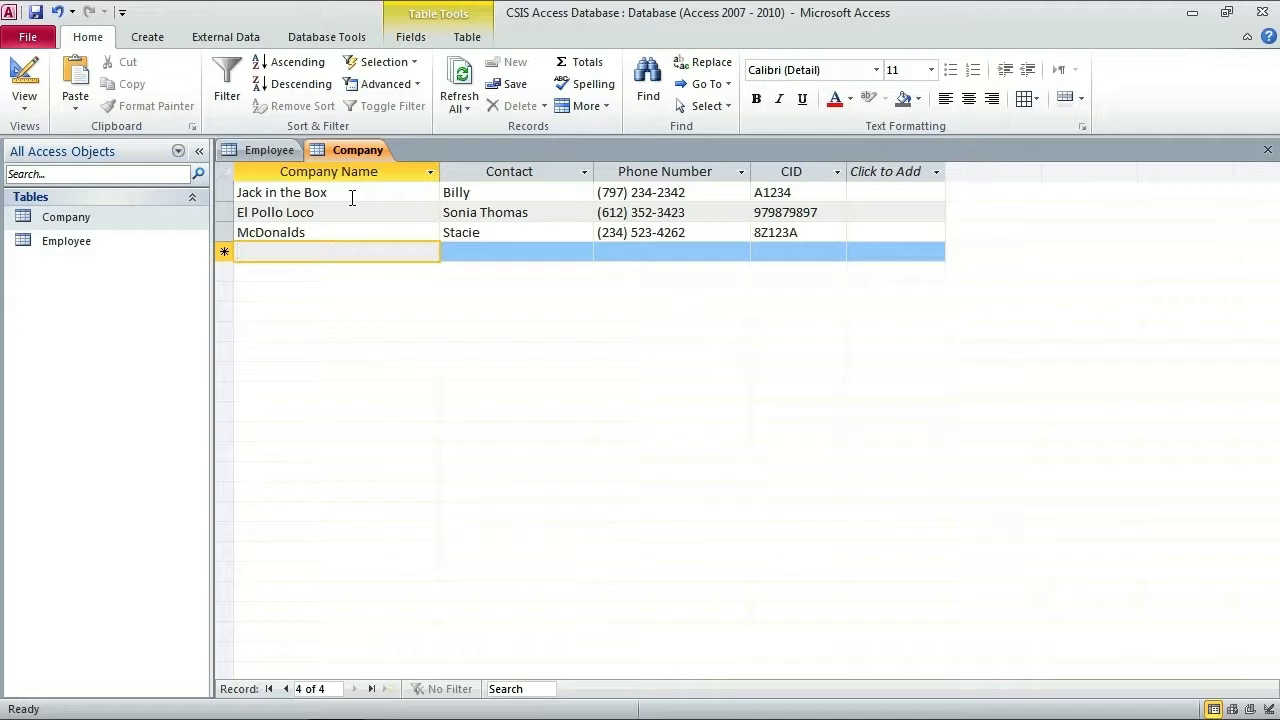
Step: Add a second Jack in the Box row with a different contact, phone number and CID B456456
{"action": "left_click", "coordinate": [352, 197]}
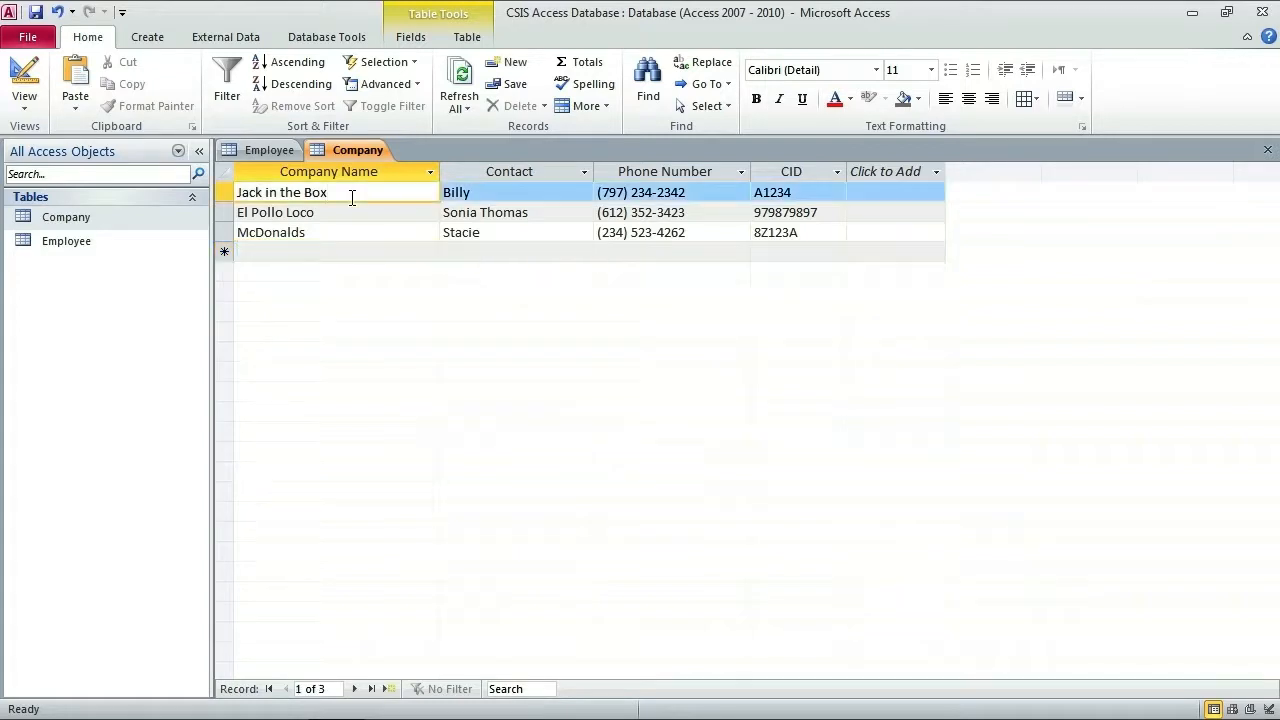
{"action": "left_click", "coordinate": [332, 254]}
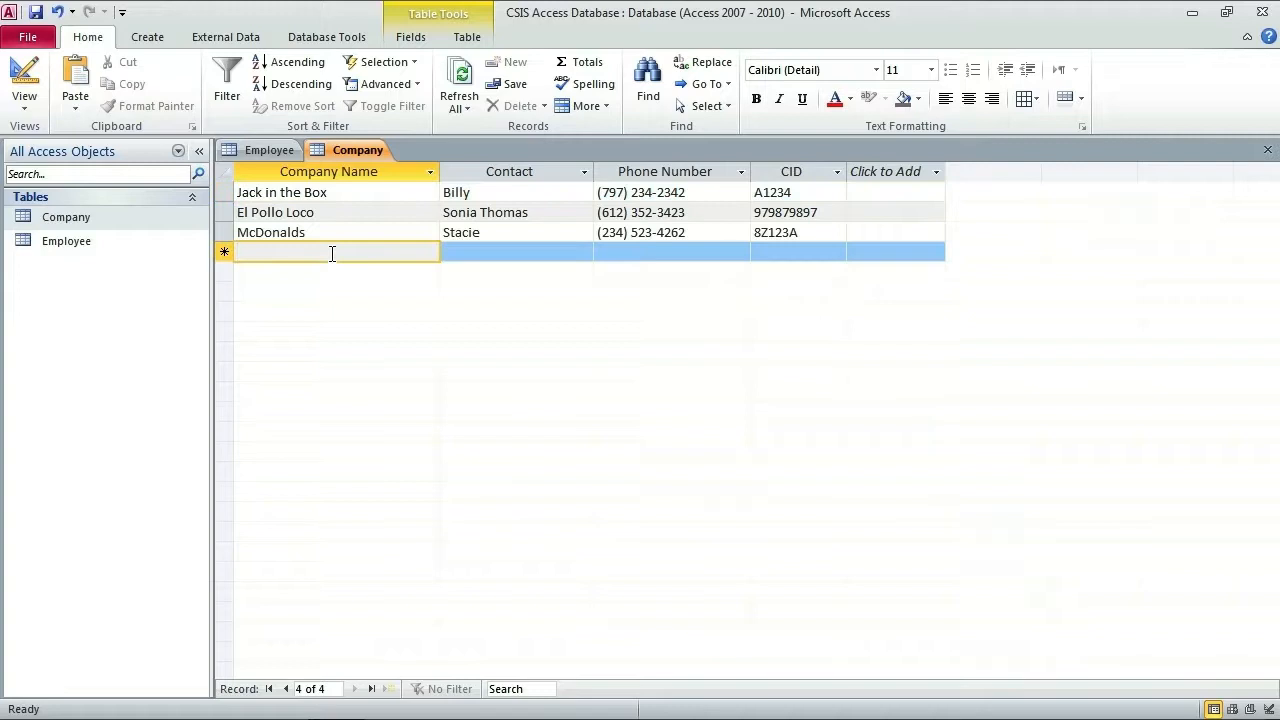
{"action": "type", "text": "Jack "}
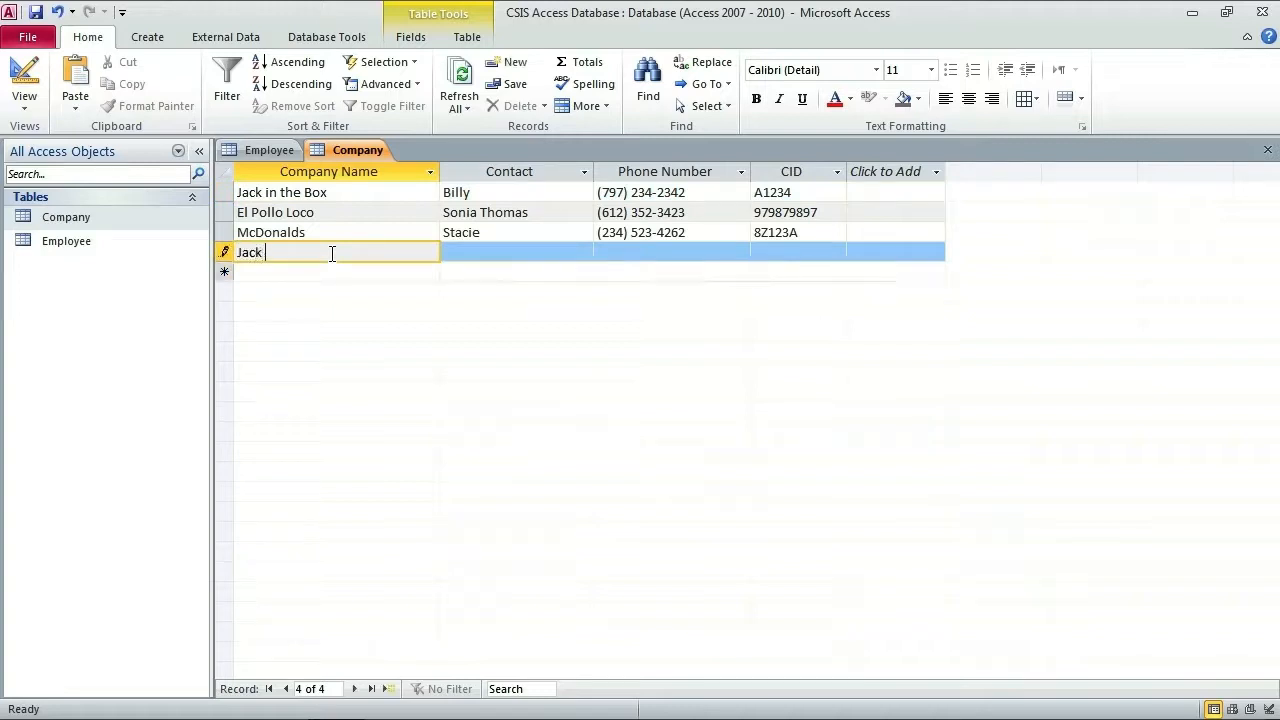
{"action": "type", "text": "in the Box"}
{"action": "key", "text": "Tab"}
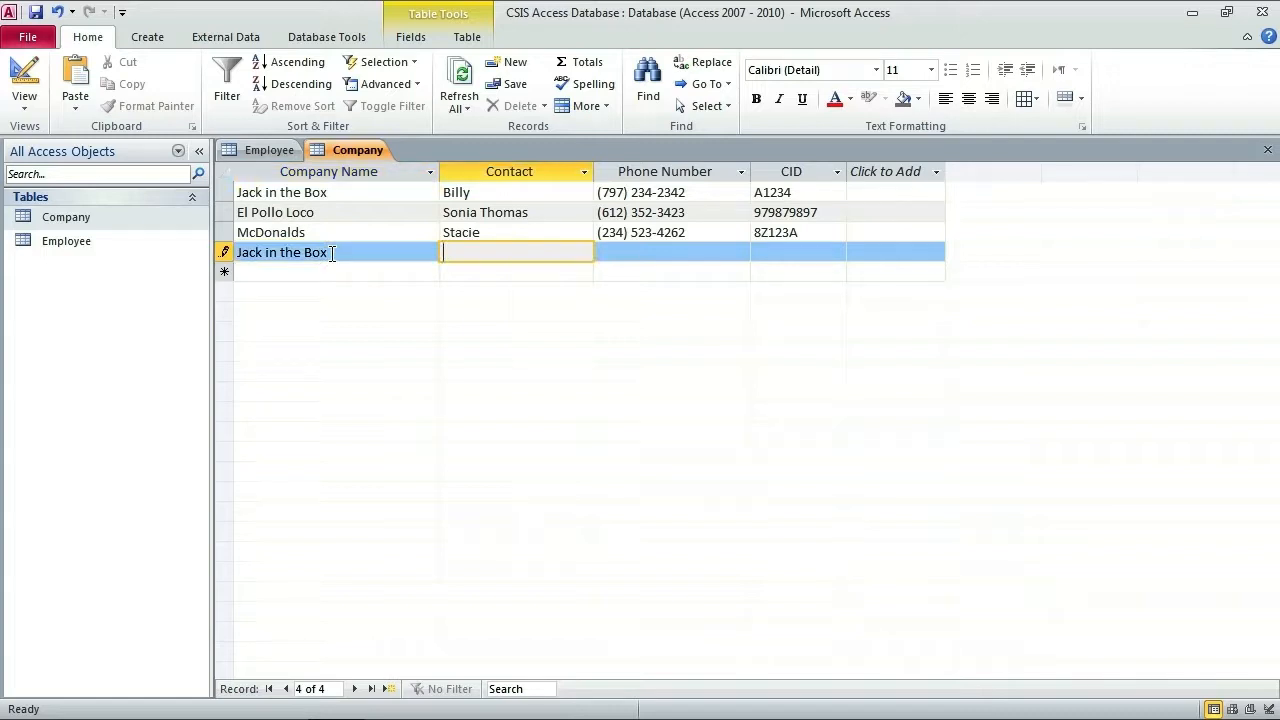
{"action": "type", "text": "Jennifer"}
{"action": "key", "text": "Tab"}
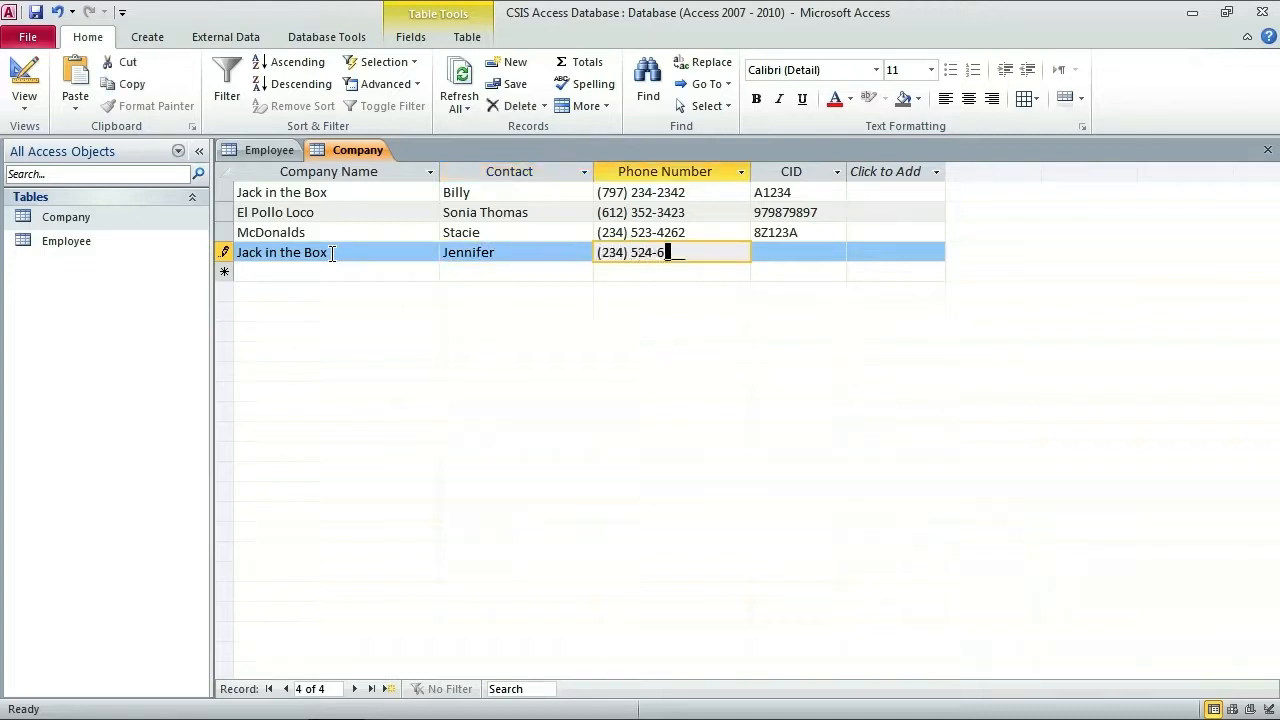
{"action": "key", "text": "Tab"}
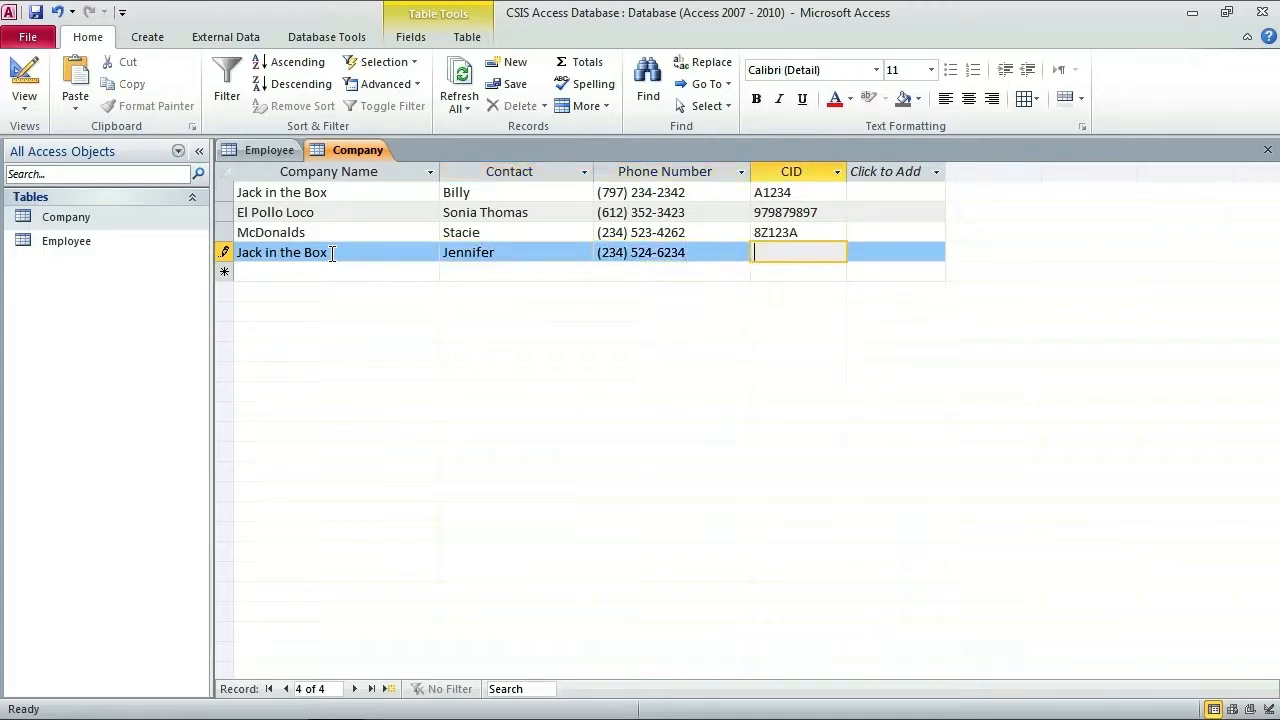
{"action": "type", "text": "B456456"}
{"action": "key", "text": "Tab"}
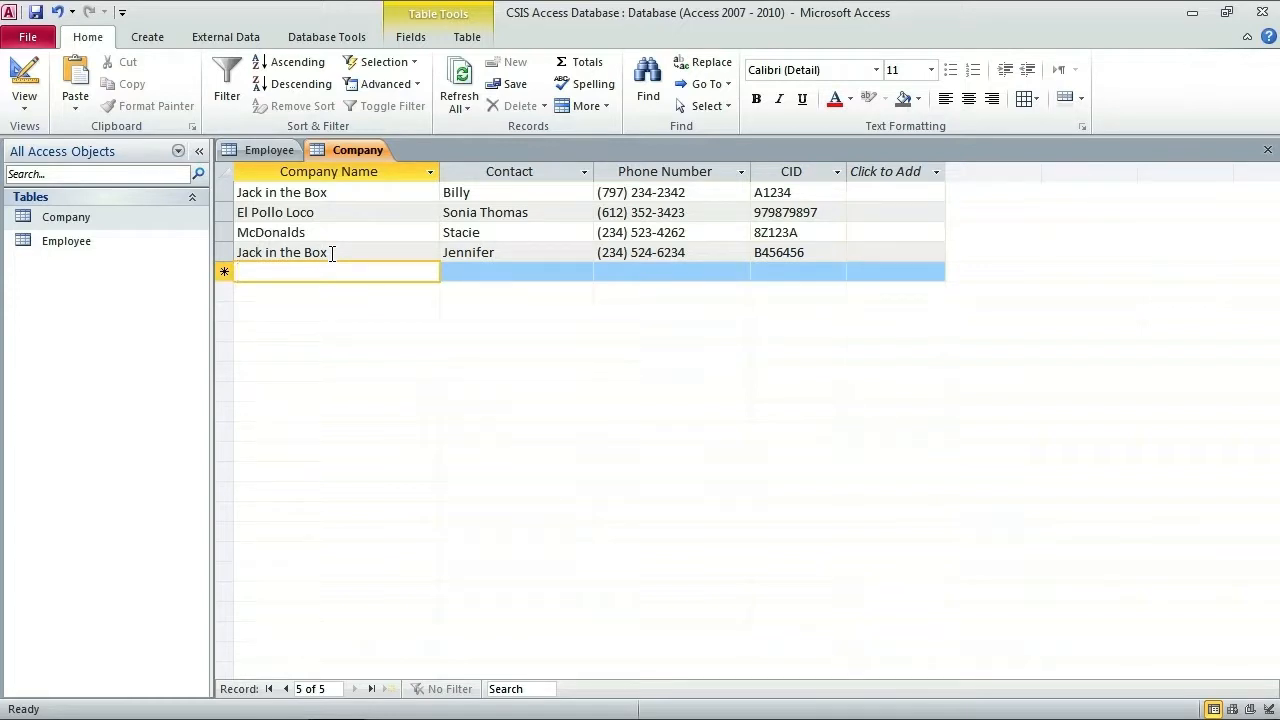
{"action": "left_click", "coordinate": [268, 152]}
{"action": "left_click", "coordinate": [345, 151]}
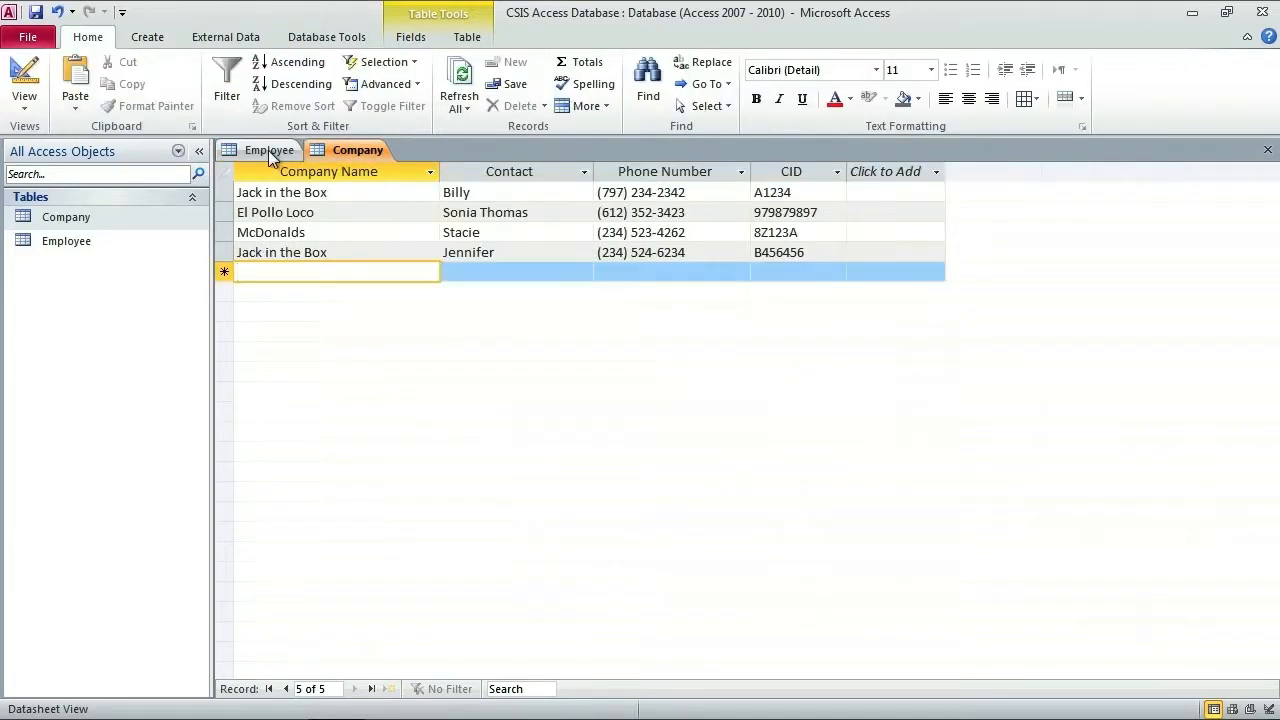
{"action": "left_click", "coordinate": [270, 152]}
{"action": "left_click", "coordinate": [348, 150]}
{"action": "left_click", "coordinate": [273, 150]}
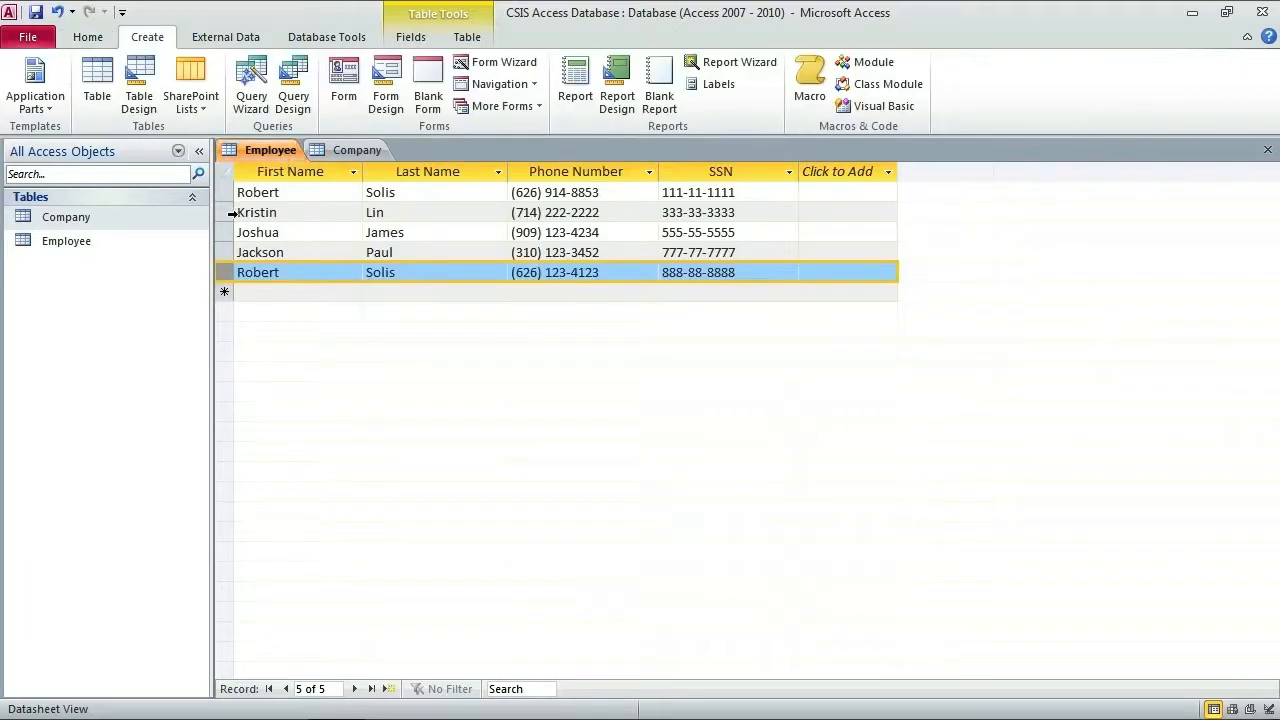
{"action": "left_click", "coordinate": [229, 213]}
{"action": "left_click", "coordinate": [343, 148]}
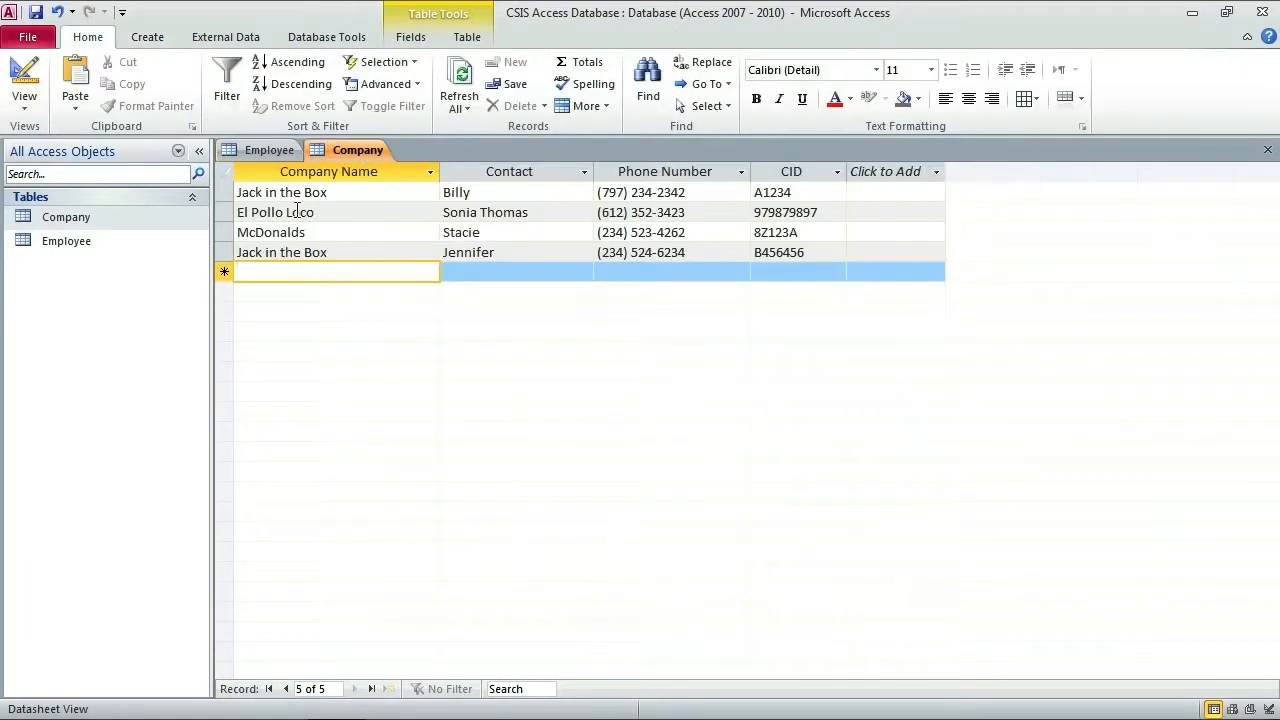
{"action": "left_click", "coordinate": [227, 212]}
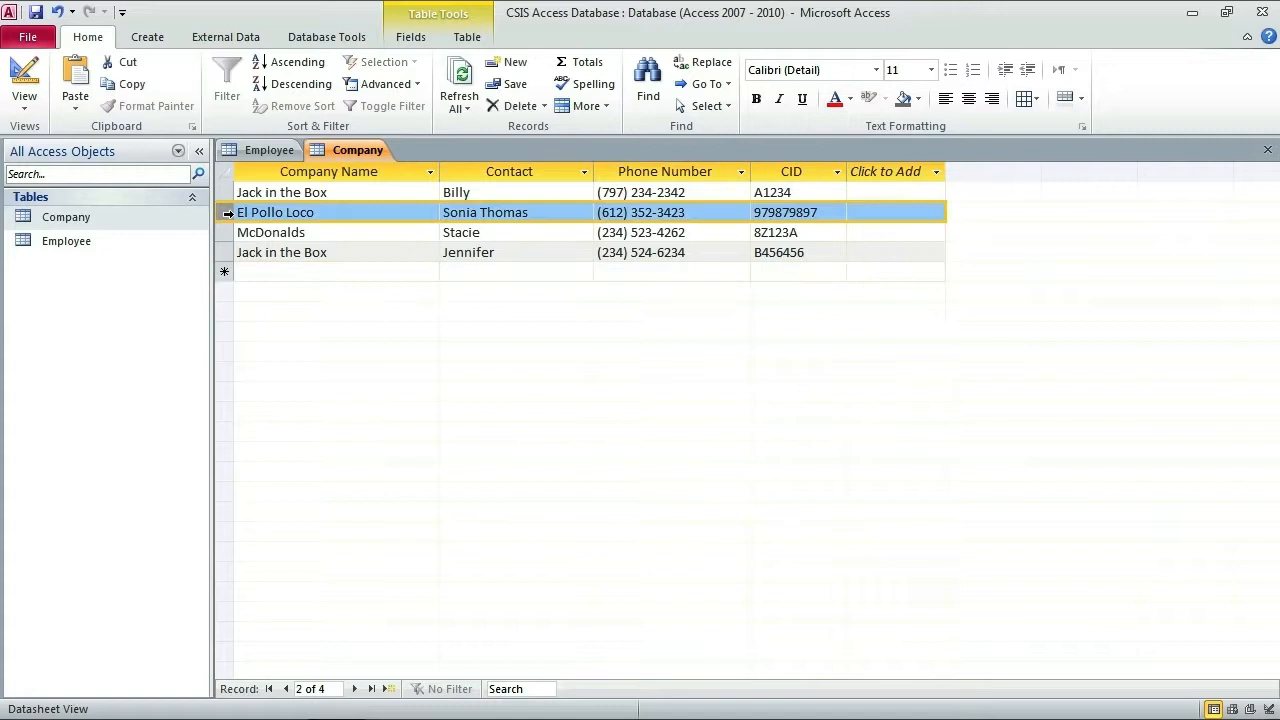
{"action": "left_click", "coordinate": [268, 150]}
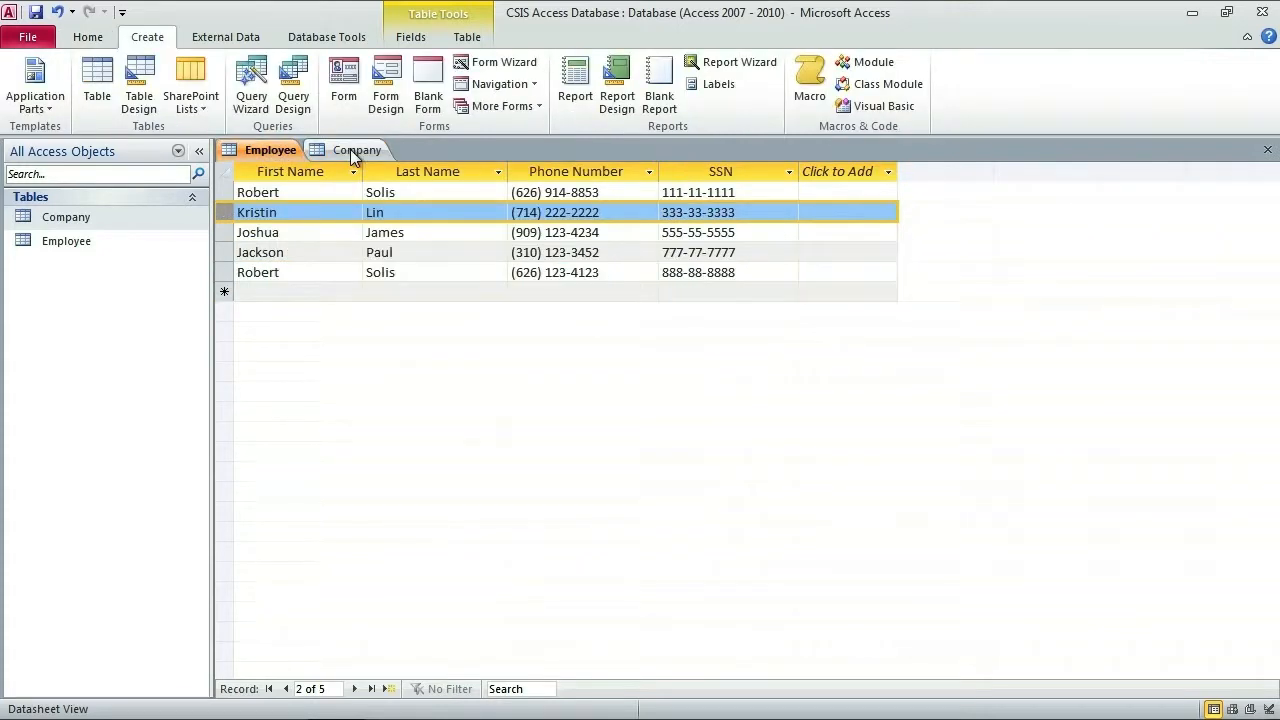
{"action": "left_click", "coordinate": [350, 149]}
{"action": "left_click", "coordinate": [274, 152]}
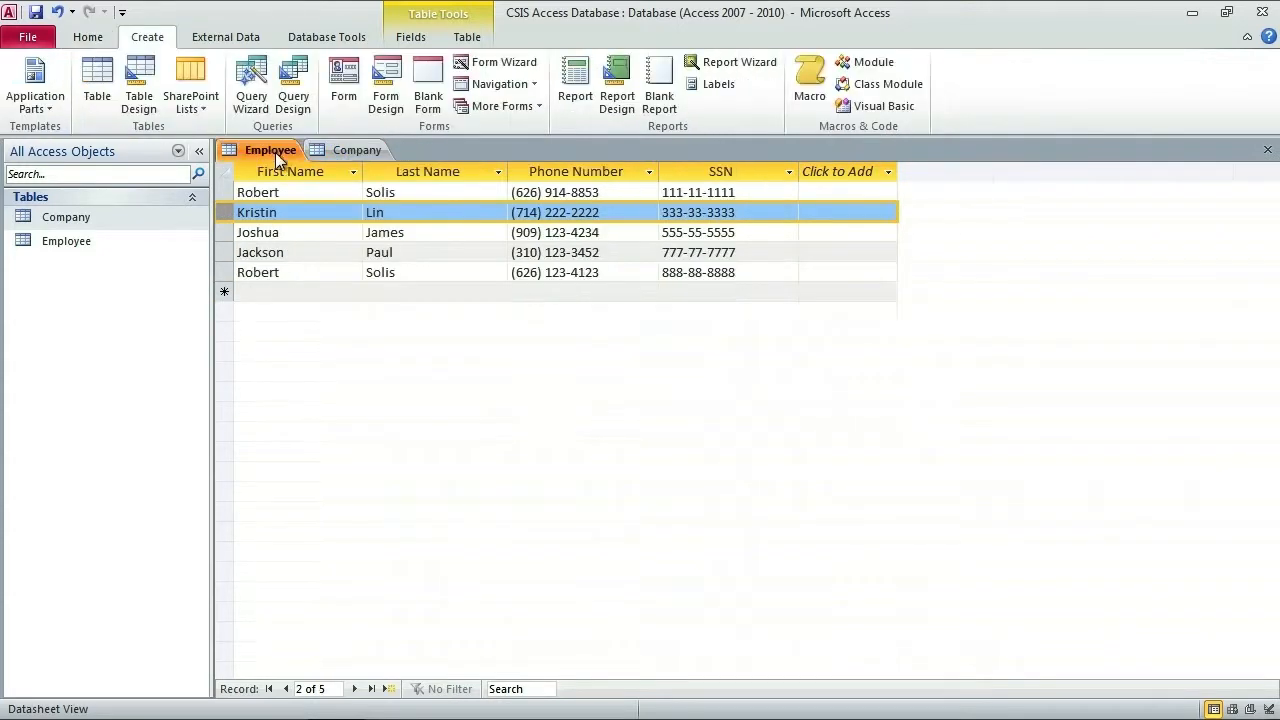
{"action": "left_click", "coordinate": [360, 151]}
{"action": "left_click", "coordinate": [272, 152]}
{"action": "left_click", "coordinate": [347, 152]}
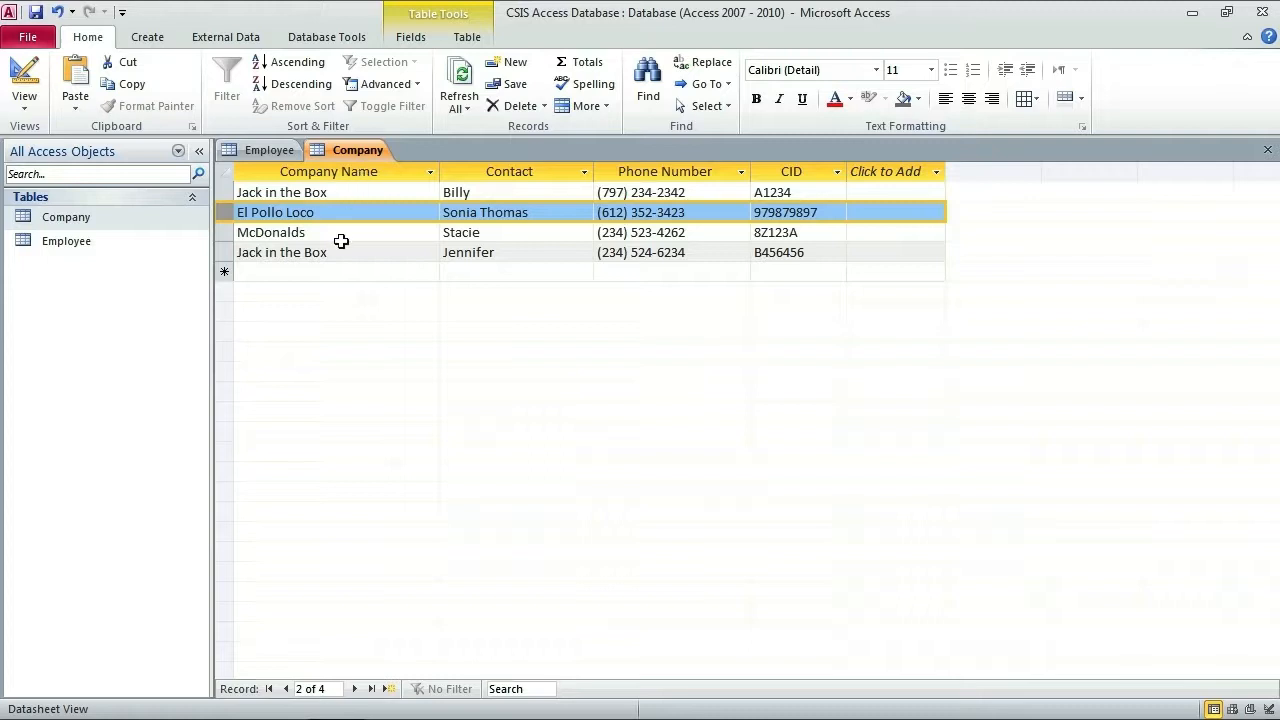
{"action": "left_click", "coordinate": [147, 38]}
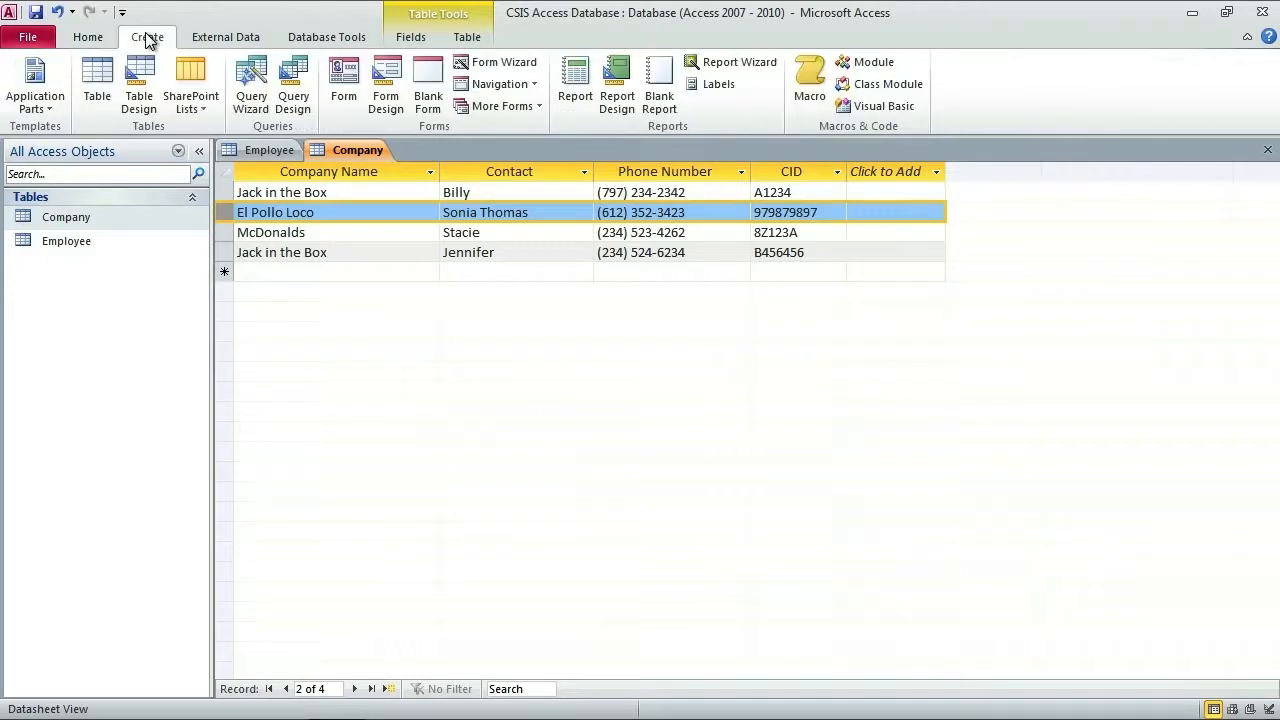
Step: Create a blank table and save it as EmployeeCompany when switching to Design view
{"action": "left_click", "coordinate": [97, 78]}
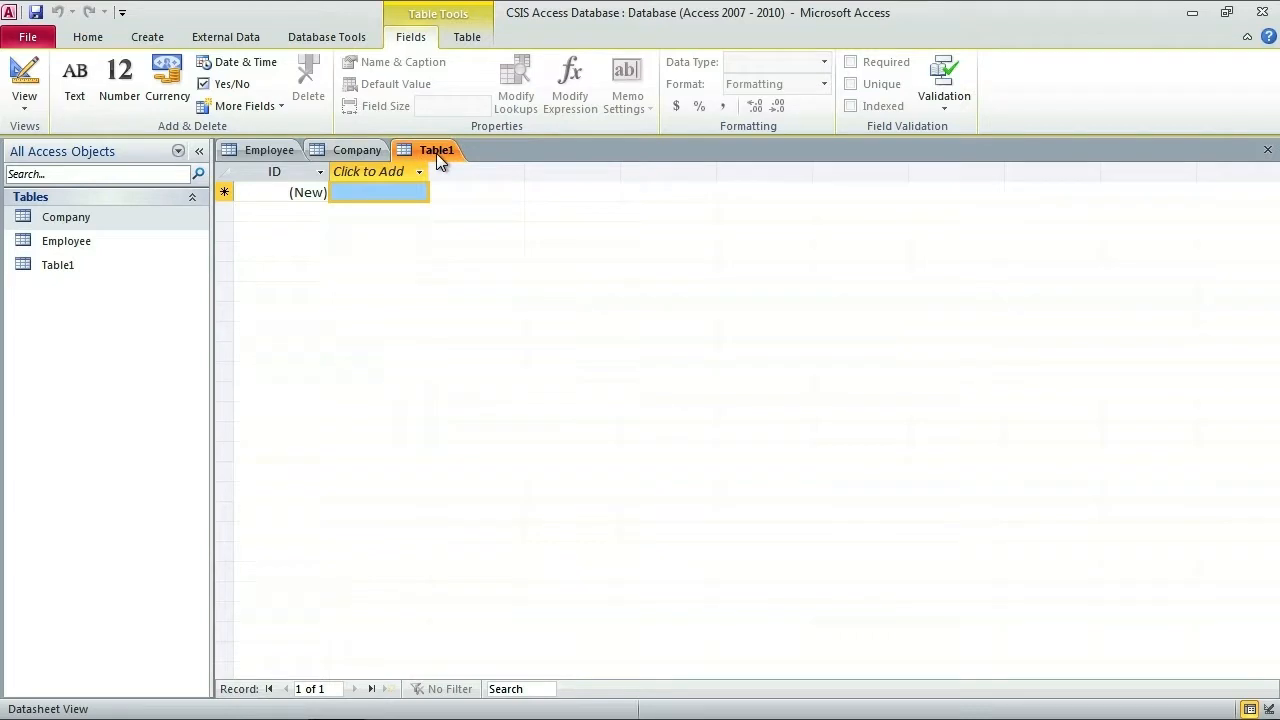
{"action": "left_click", "coordinate": [66, 268]}
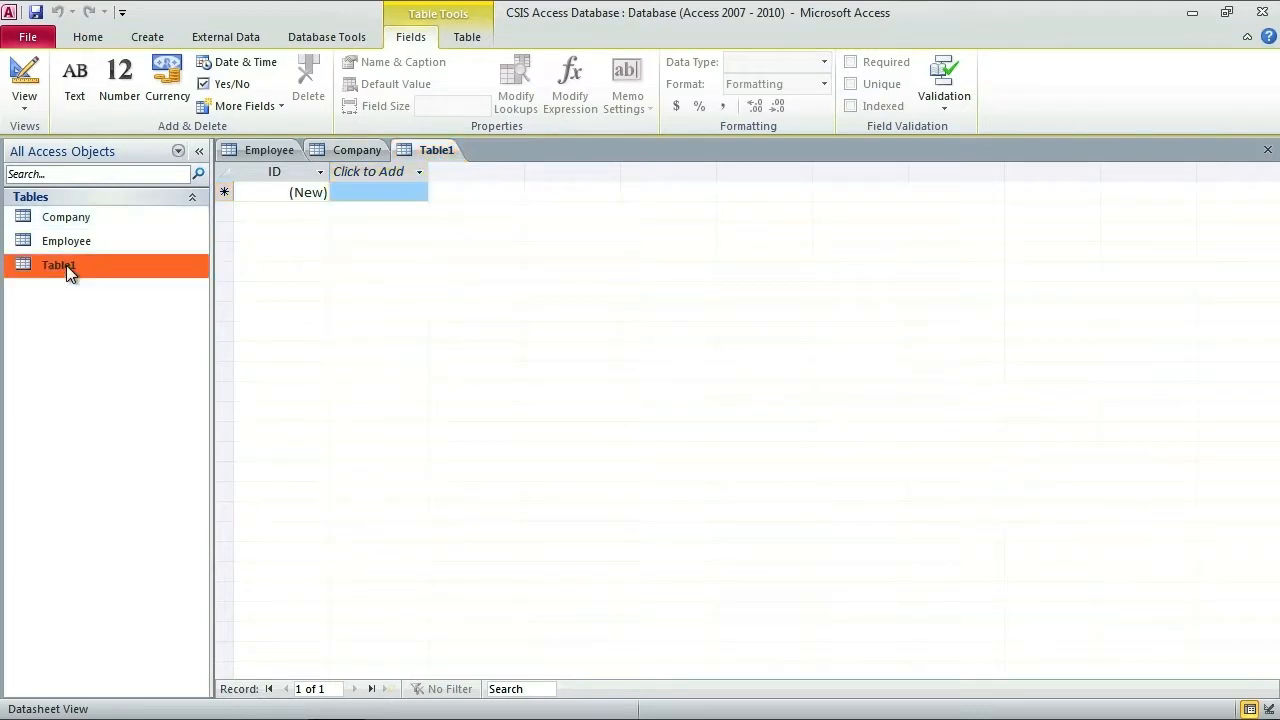
{"action": "left_click", "coordinate": [24, 75]}
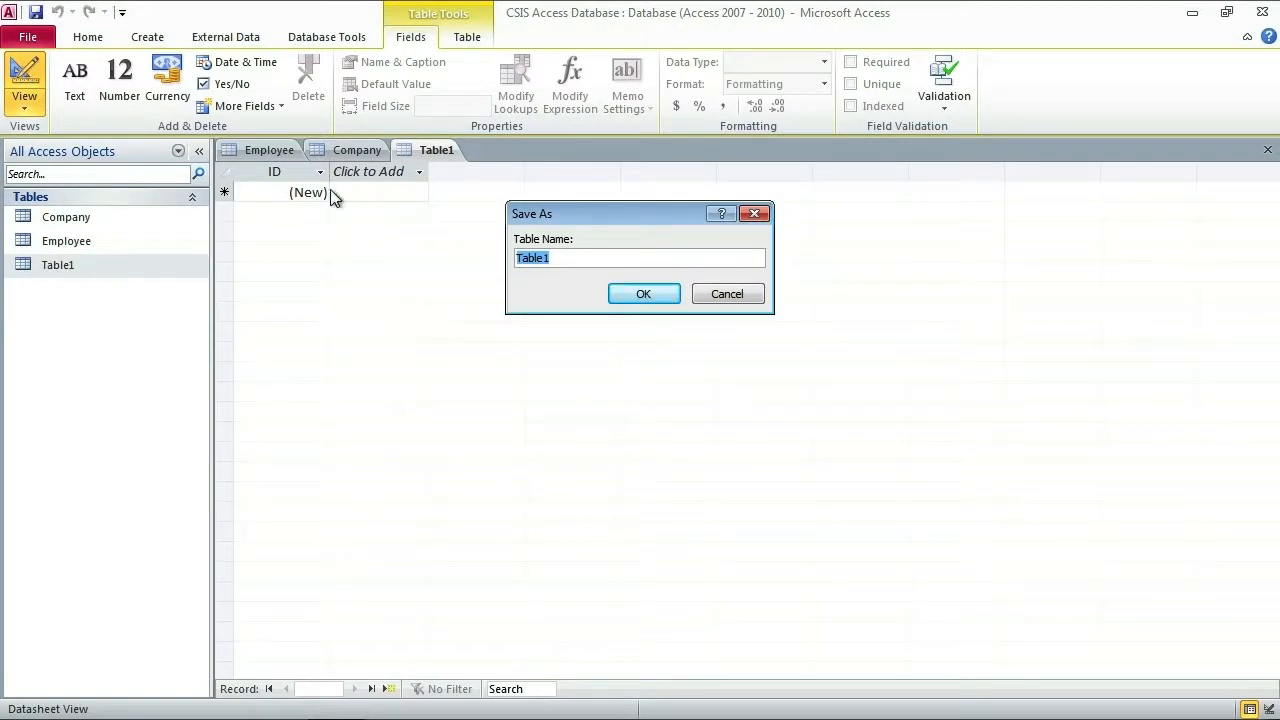
{"action": "type", "text": "Employ"}
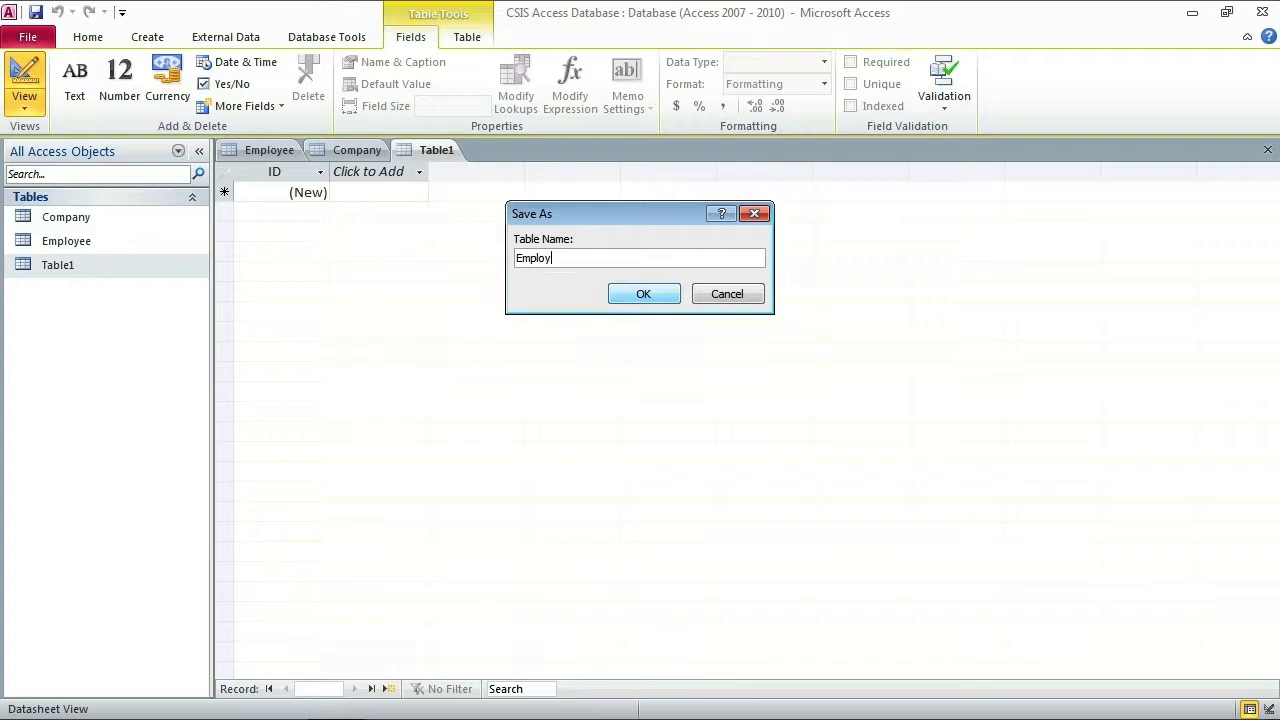
{"action": "type", "text": "eeCompany"}
{"action": "left_click", "coordinate": [649, 293]}
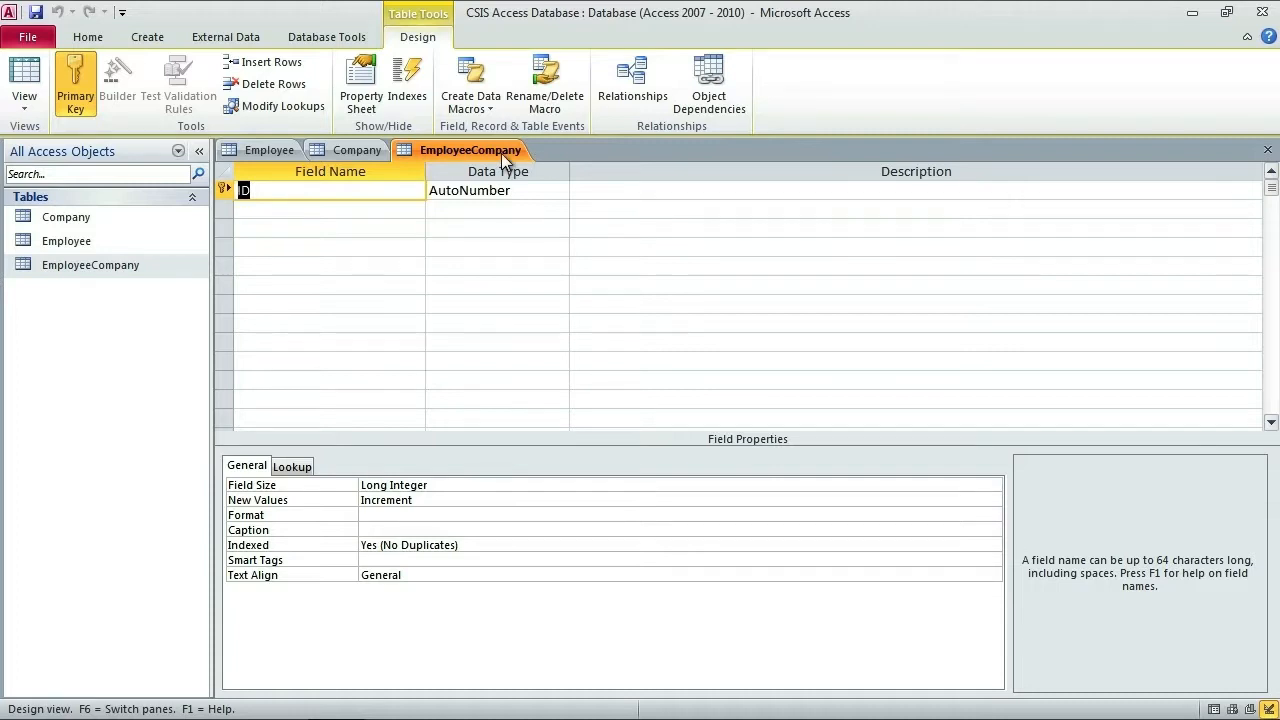
Step: Check the Employee and Company tables' columns against the new EmployeeCompany design
{"action": "left_click", "coordinate": [265, 151]}
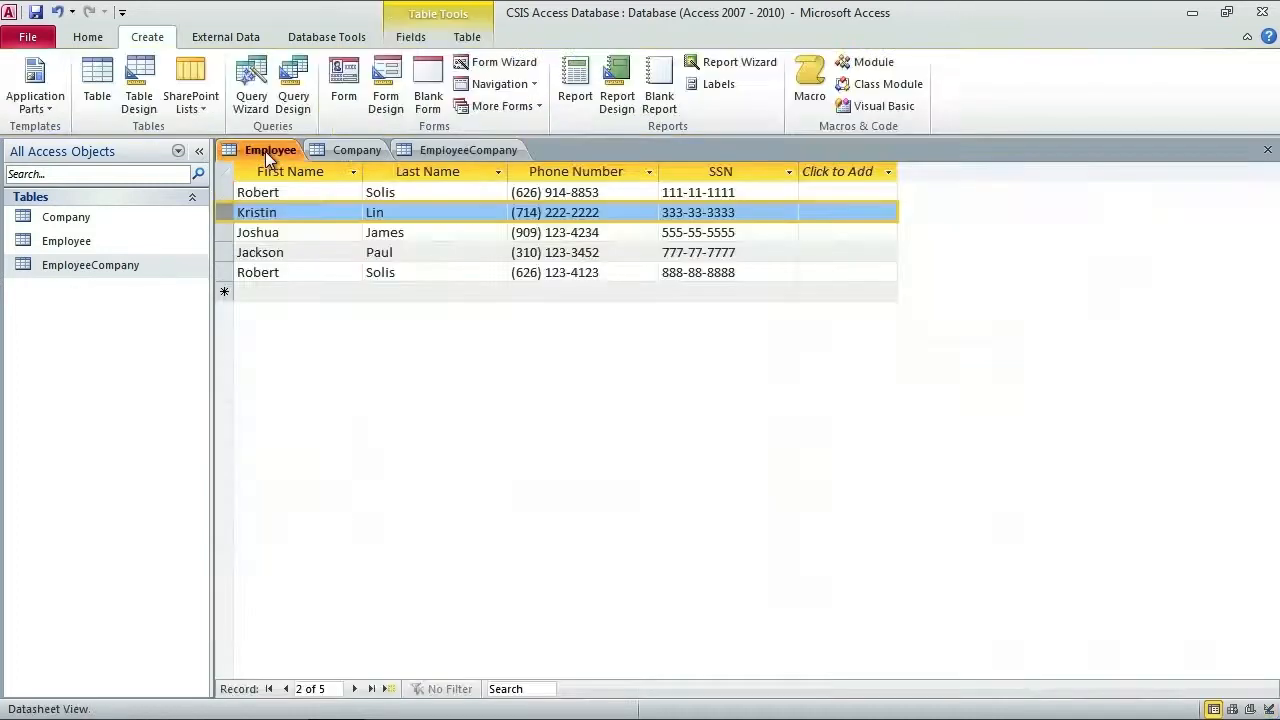
{"action": "left_click", "coordinate": [348, 149]}
{"action": "left_click", "coordinate": [475, 149]}
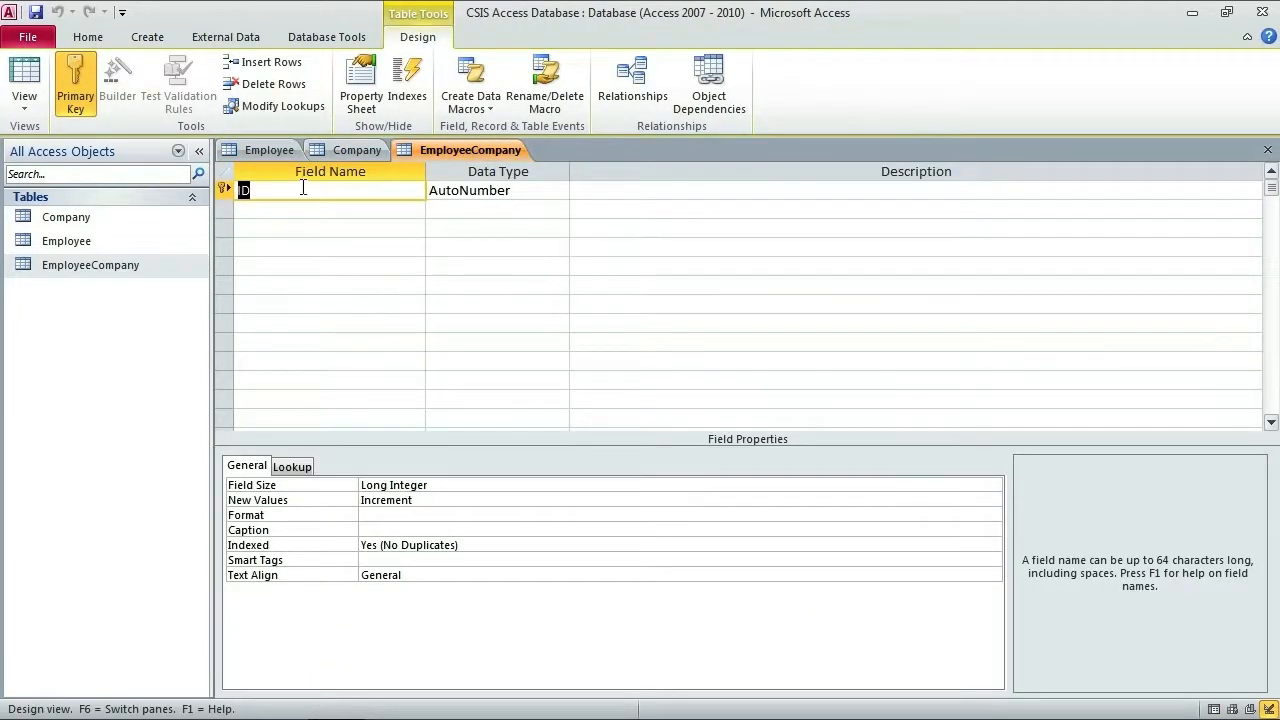
{"action": "left_click", "coordinate": [271, 149]}
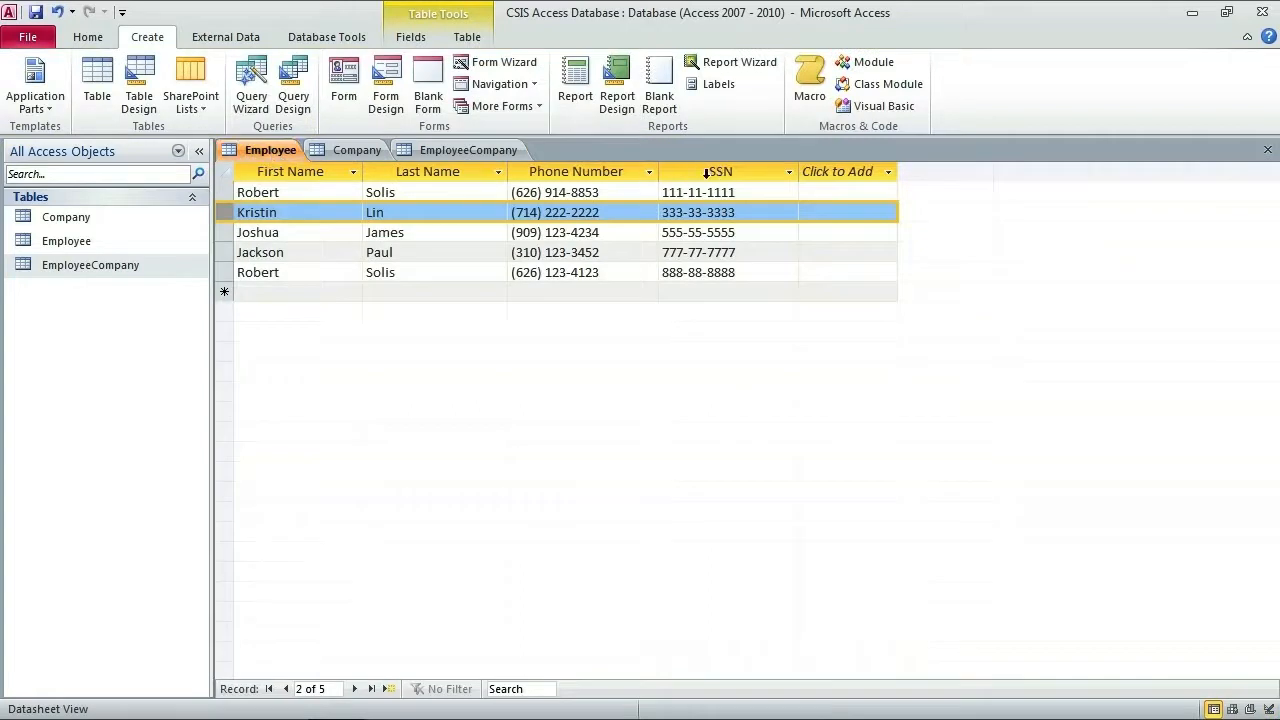
{"action": "left_click", "coordinate": [461, 149]}
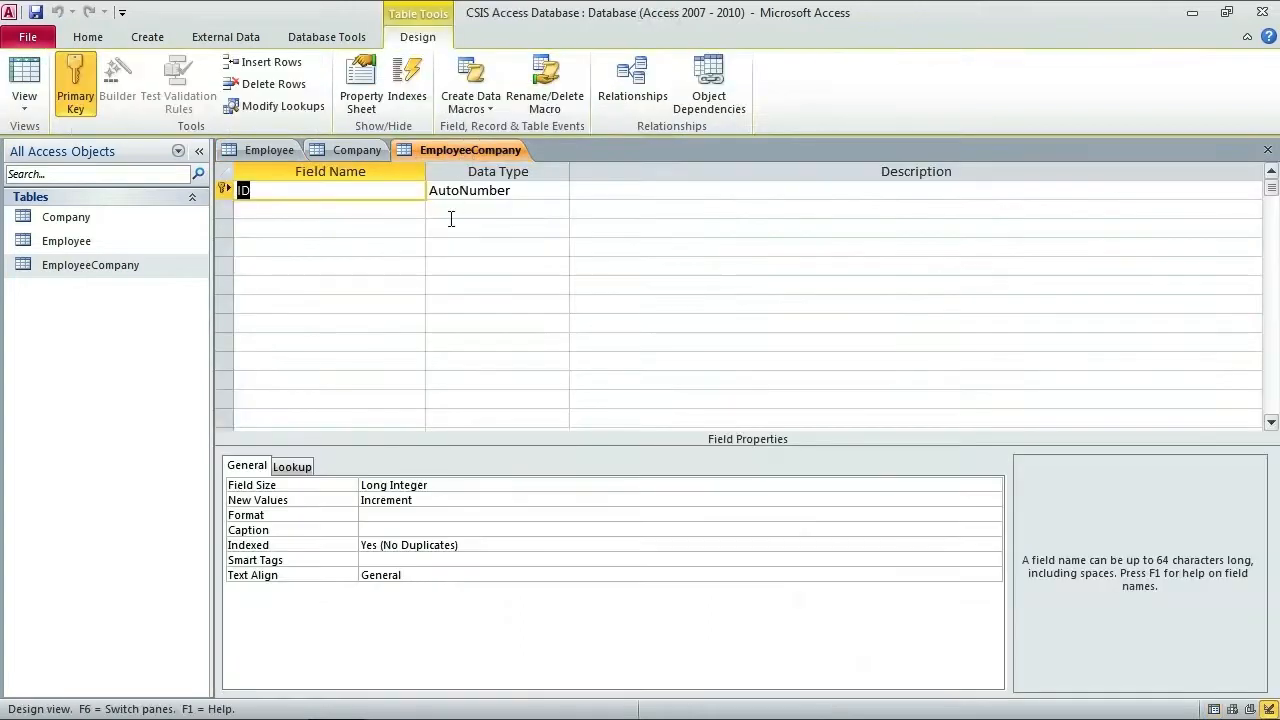
Step: Rename the ID field to SSN, set it to Text, and describe it as 'Social Security Number'
{"action": "type", "text": "SSN"}
{"action": "key", "text": "Tab"}
{"action": "type", "text": "te"}
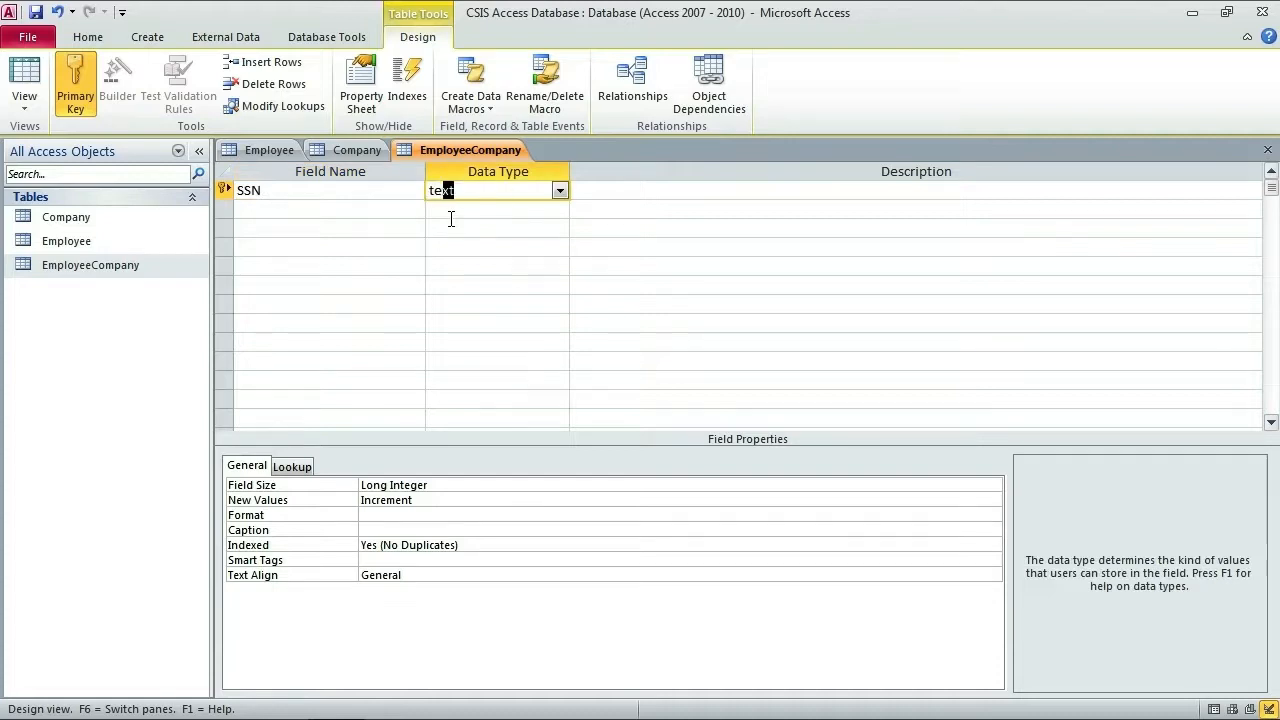
{"action": "key", "text": "Tab"}
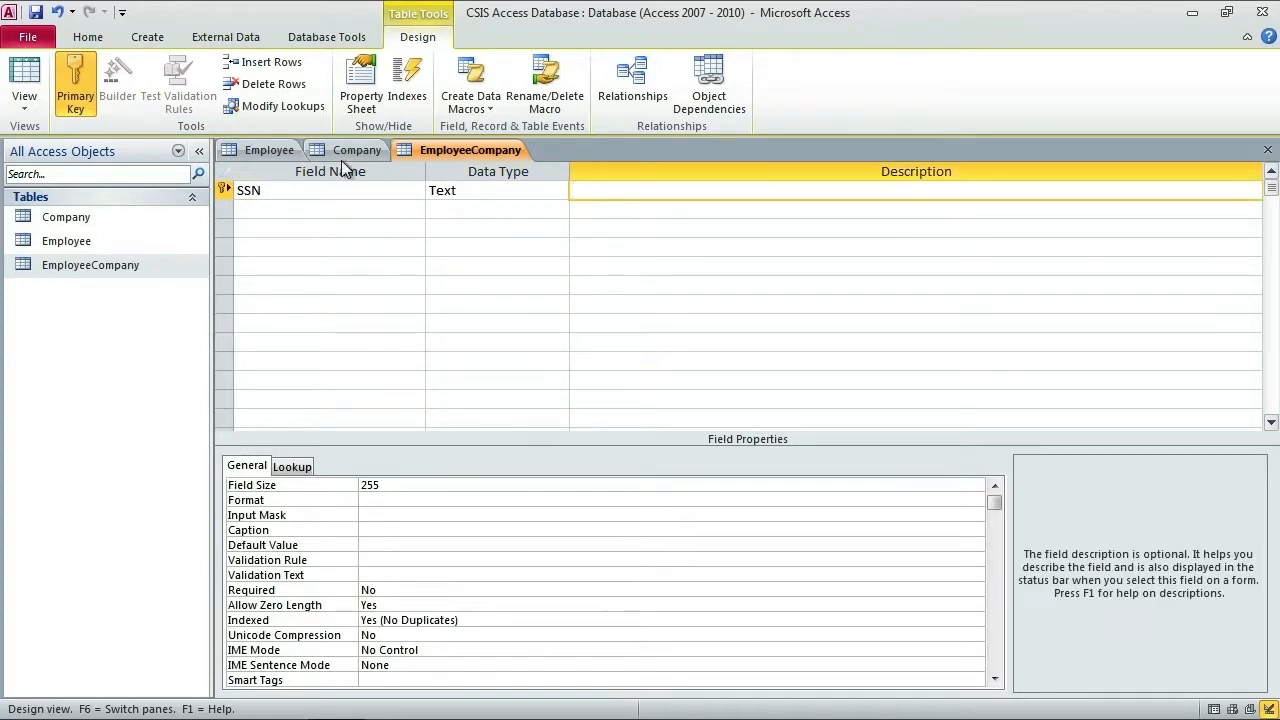
{"action": "left_click", "coordinate": [265, 151]}
{"action": "left_click", "coordinate": [497, 150]}
{"action": "type", "text": "Social Security Number"}
{"action": "key", "text": "Return"}
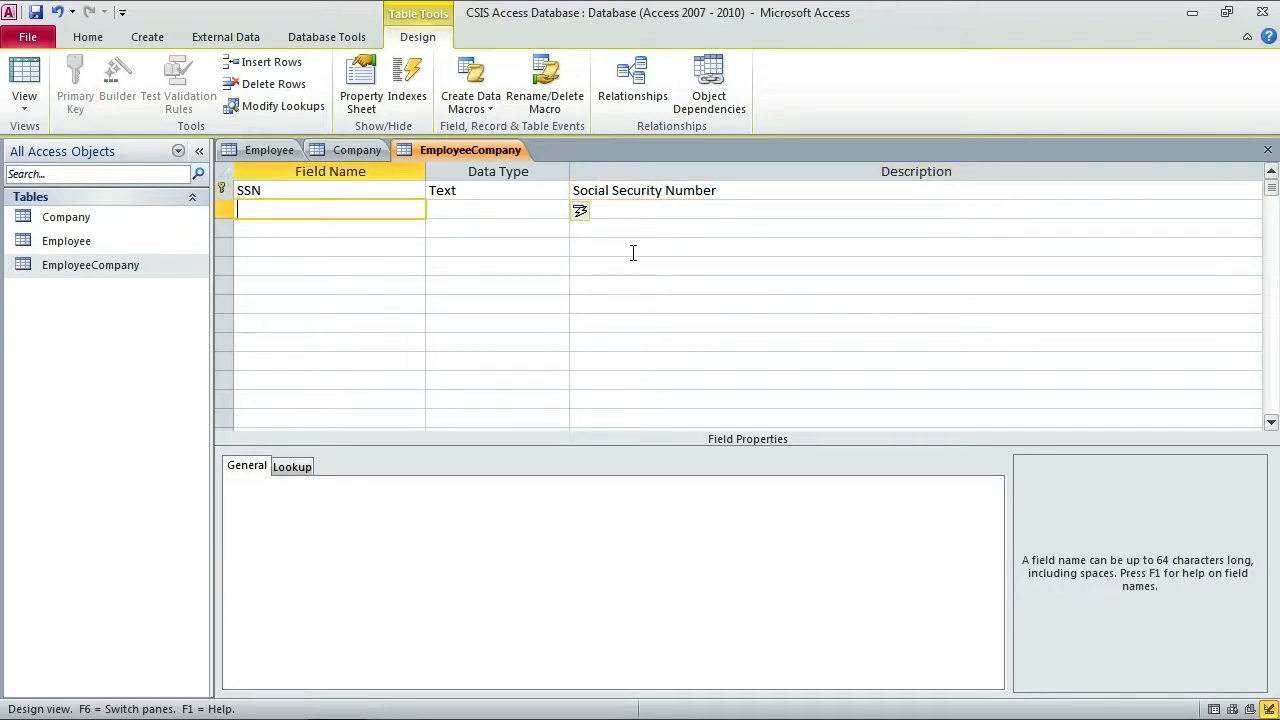
{"action": "left_click", "coordinate": [260, 152]}
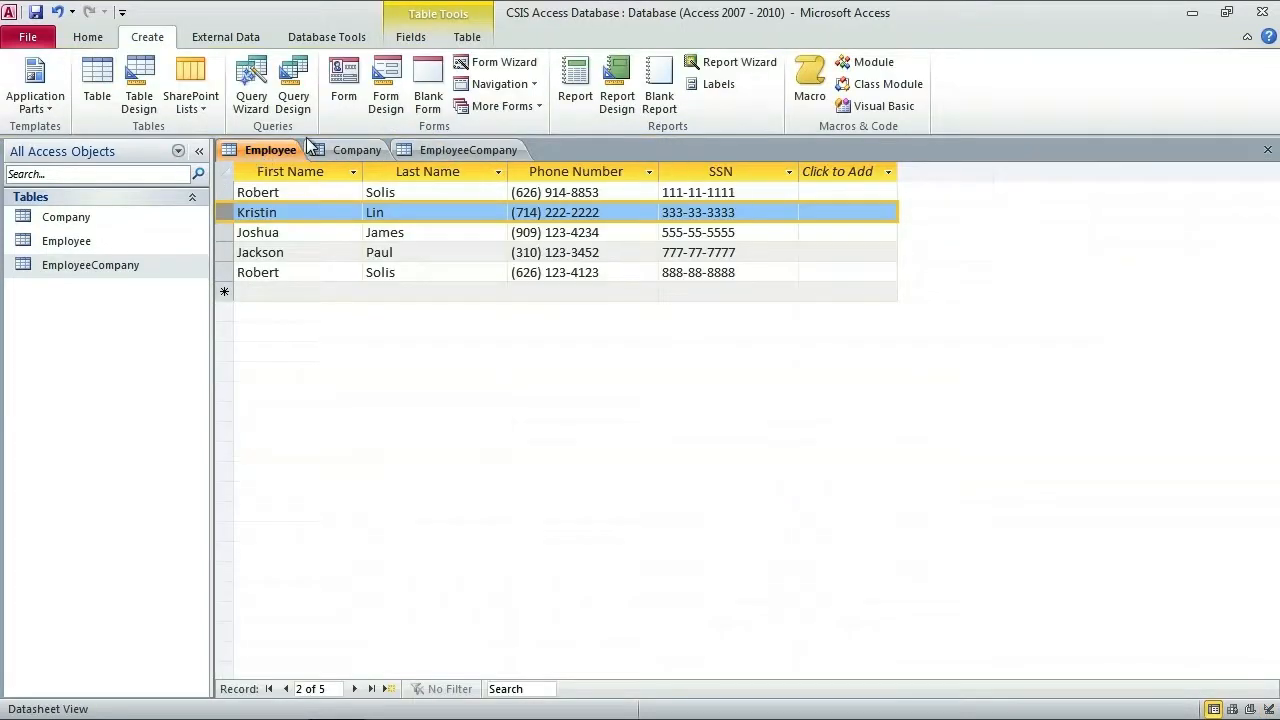
Step: Back in the EmployeeCompany design, enter field CID as Text with description 'Company Identification'
{"action": "left_click", "coordinate": [349, 149]}
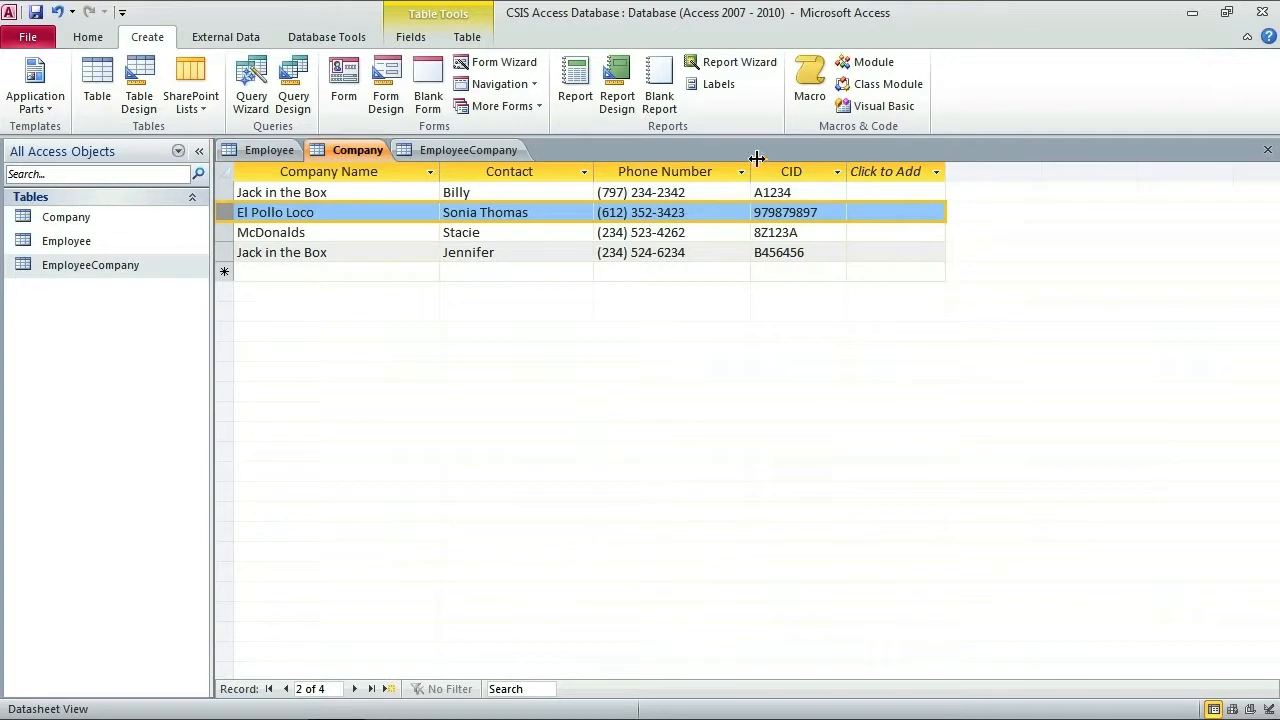
{"action": "left_click", "coordinate": [486, 155]}
{"action": "type", "text": "CI"}
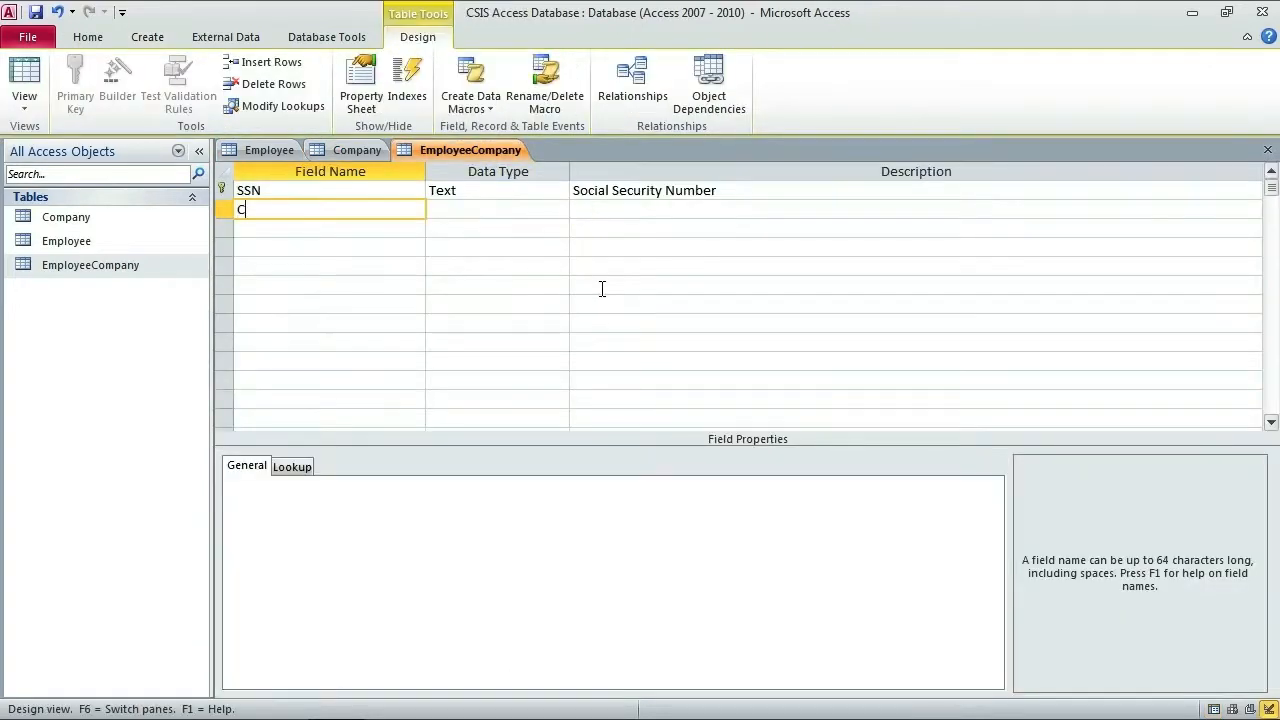
{"action": "type", "text": "D"}
{"action": "key", "text": "Tab"}
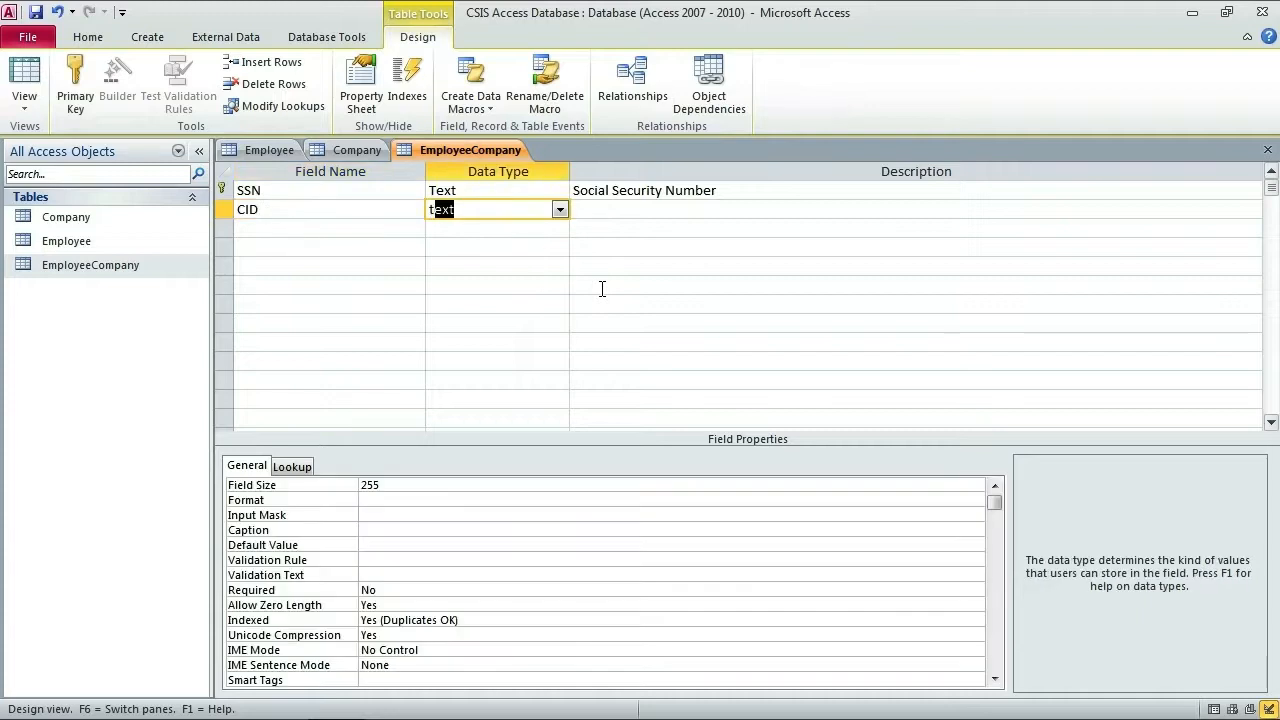
{"action": "key", "text": "Tab"}
{"action": "type", "text": "Company"}
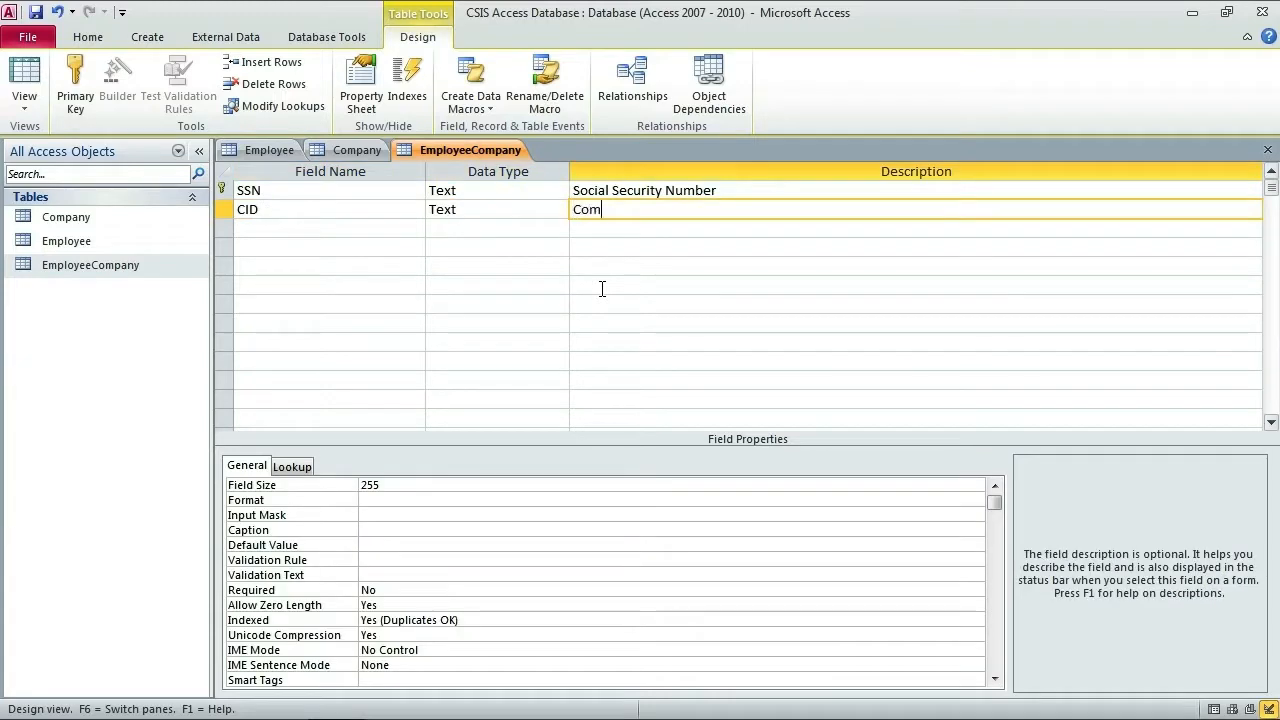
{"action": "key", "text": "BackSpace"}
{"action": "key", "text": "BackSpace"}
{"action": "key", "text": "BackSpace"}
{"action": "type", "text": "any Identification"}
{"action": "key", "text": "Return"}
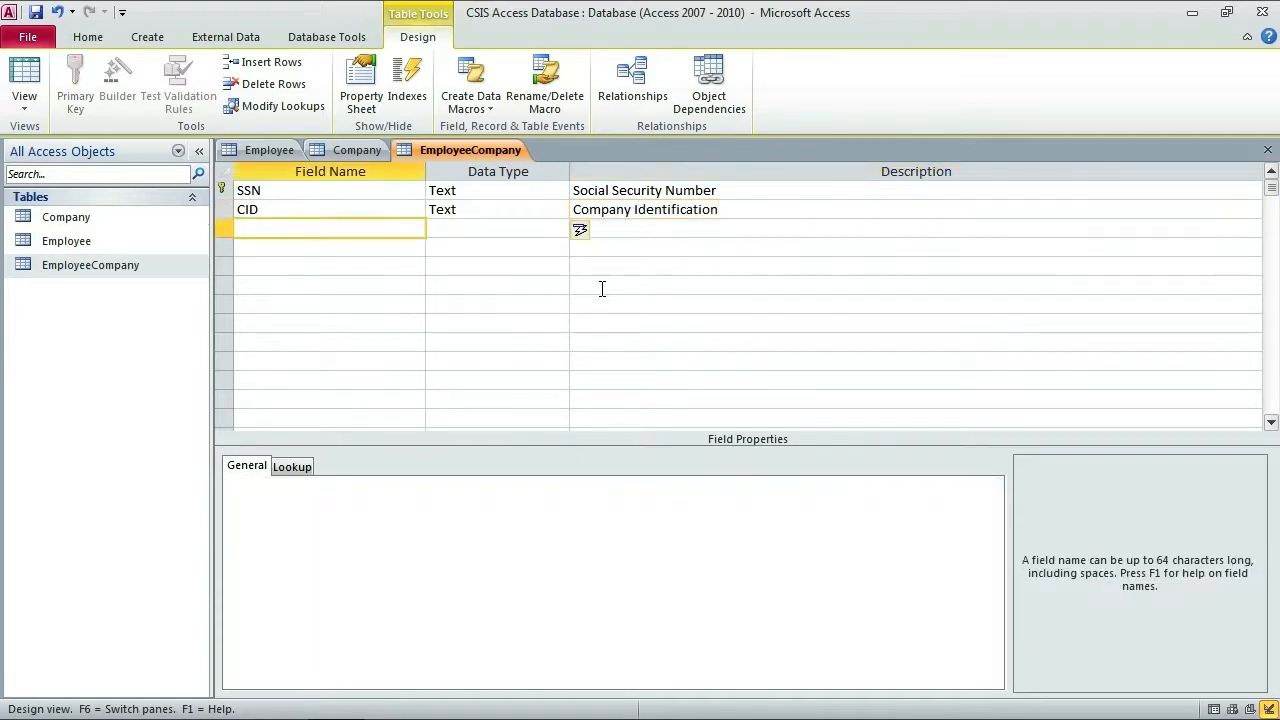
{"action": "left_click", "coordinate": [358, 192]}
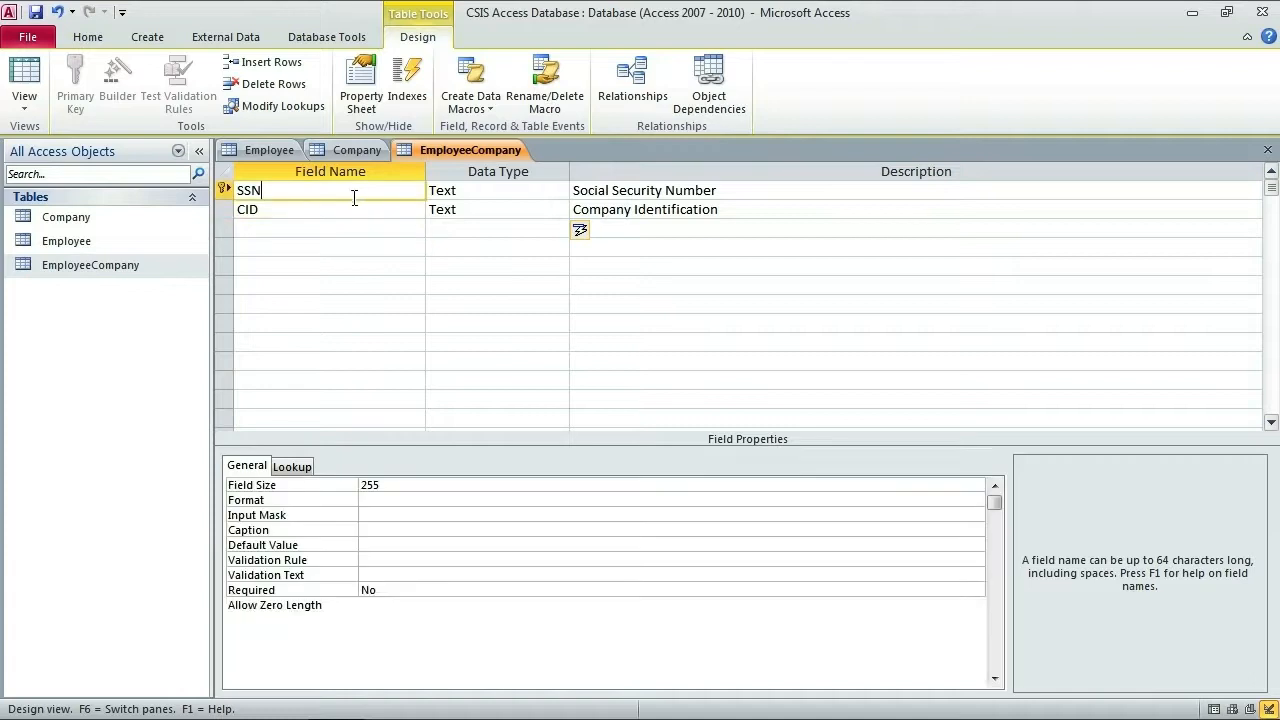
{"action": "left_click", "coordinate": [347, 210]}
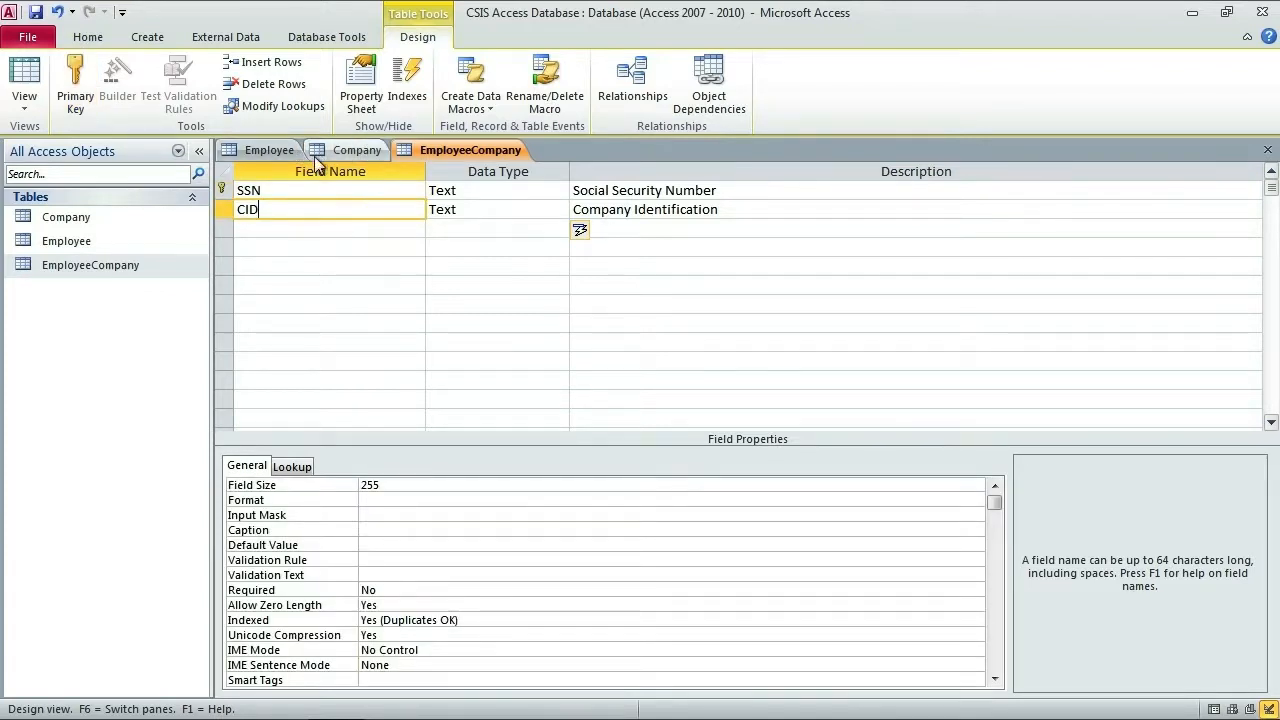
{"action": "left_click_drag", "start_coordinate": [222, 209], "coordinate": [223, 190]}
{"action": "left_click", "coordinate": [75, 85]}
{"action": "left_click", "coordinate": [221, 206]}
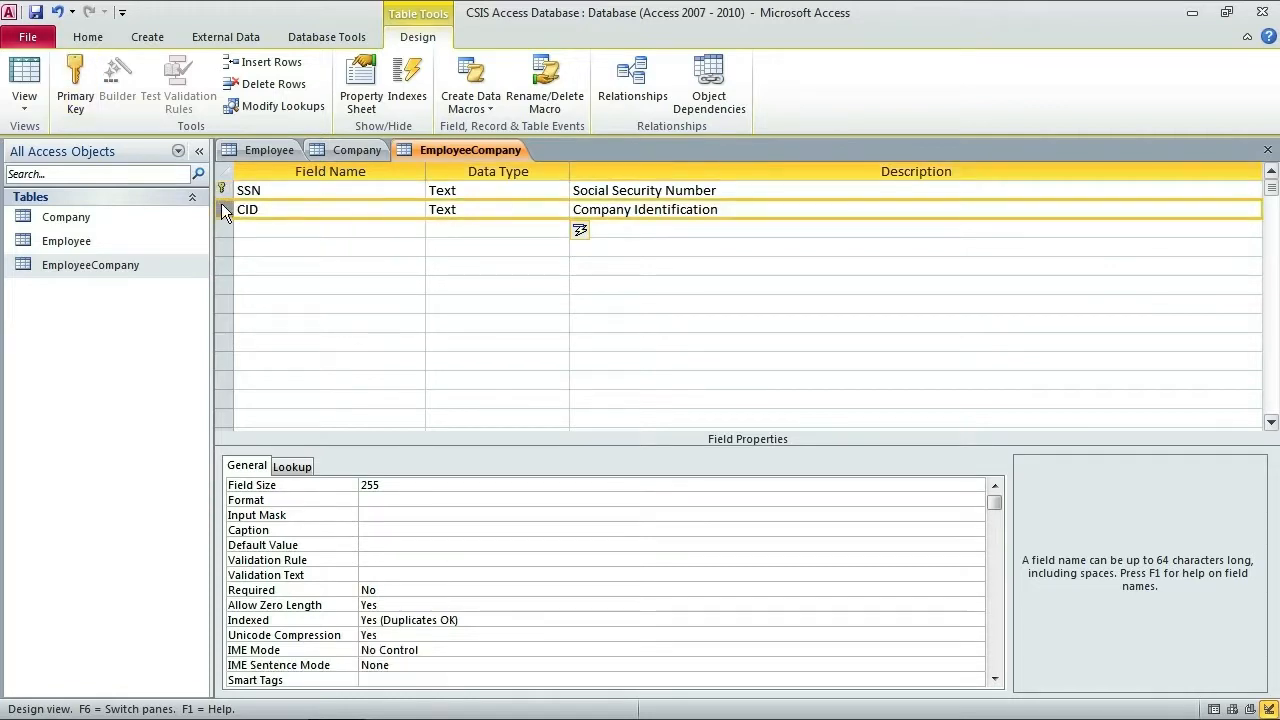
{"action": "left_click", "coordinate": [221, 191]}
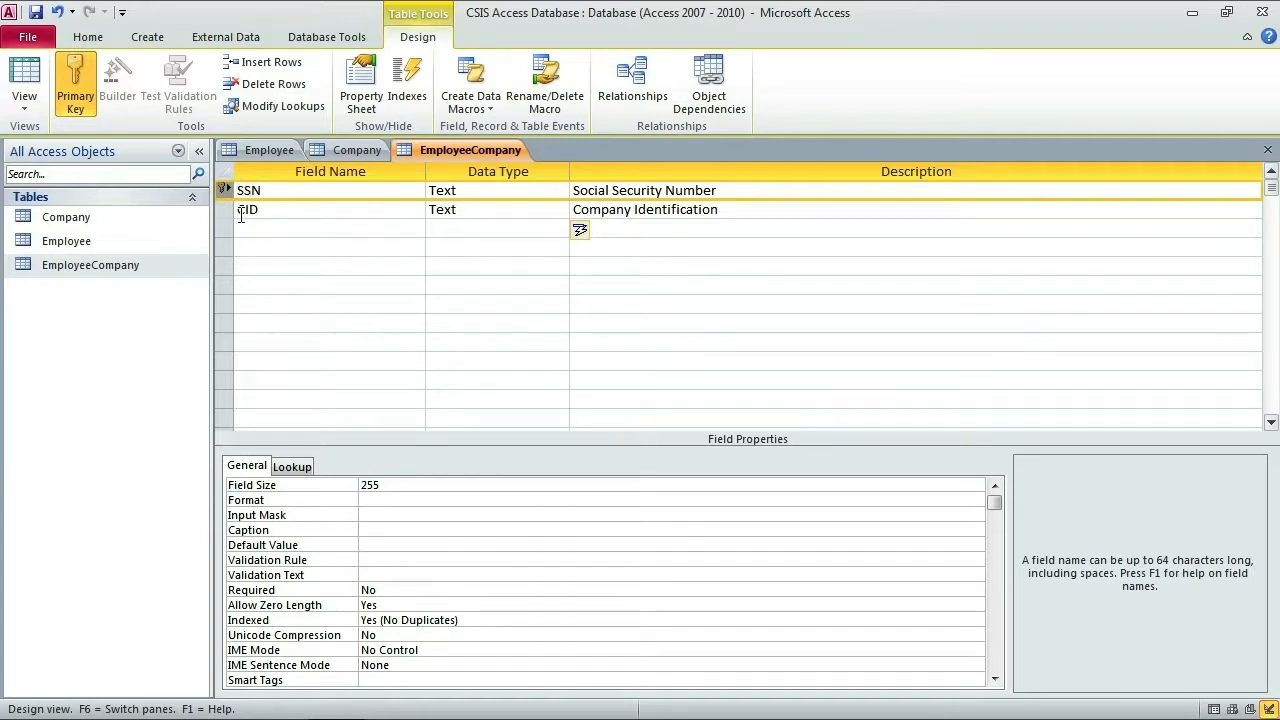
{"action": "left_click", "coordinate": [227, 209]}
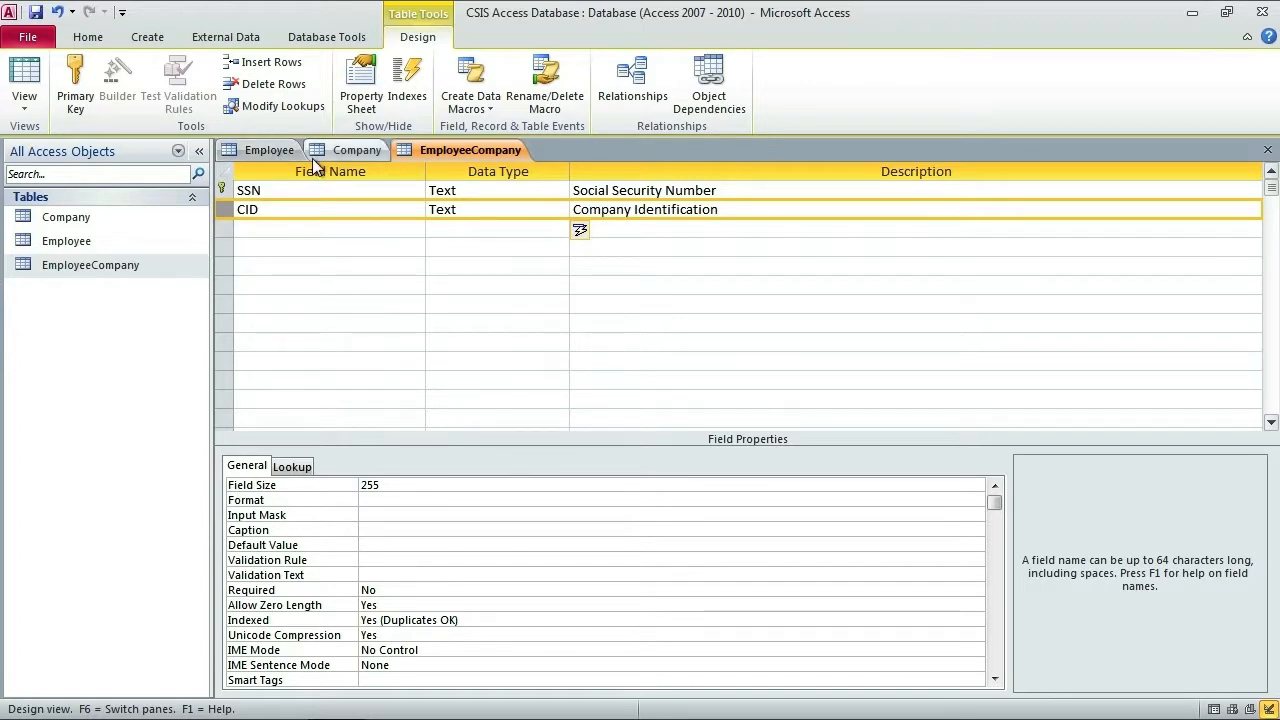
{"action": "left_click", "coordinate": [223, 190]}
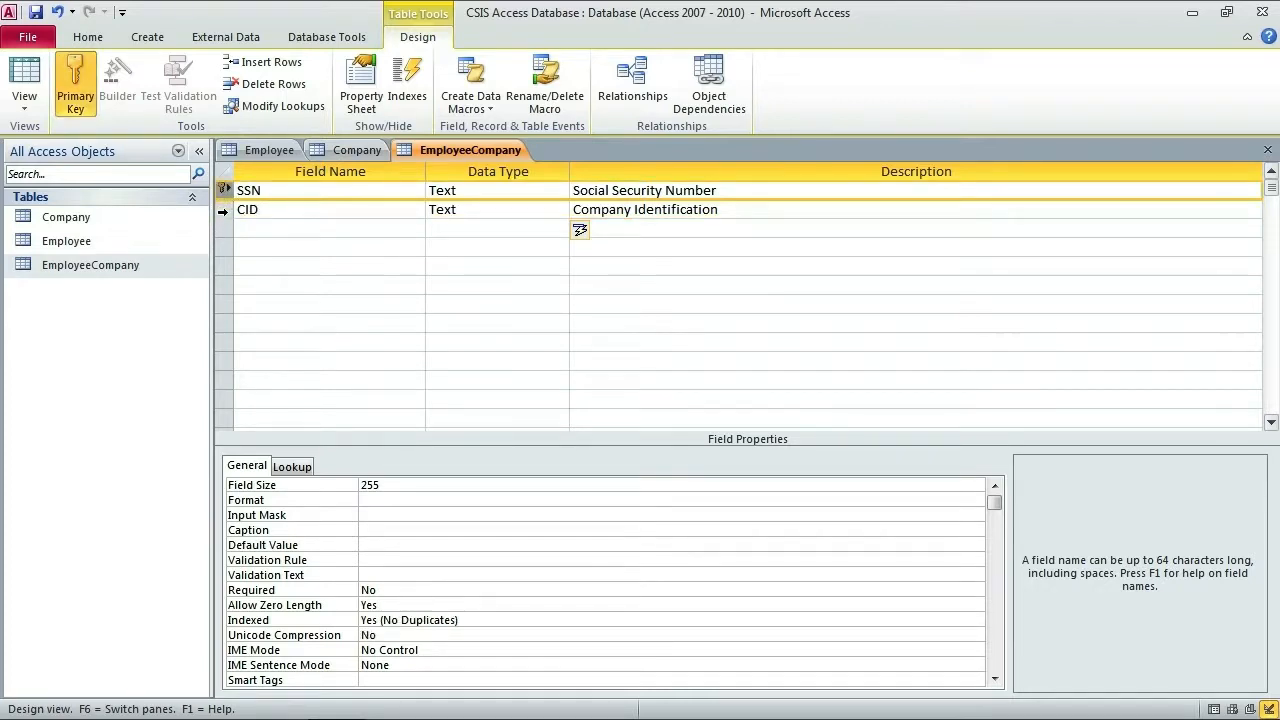
{"action": "left_click", "coordinate": [224, 211]}
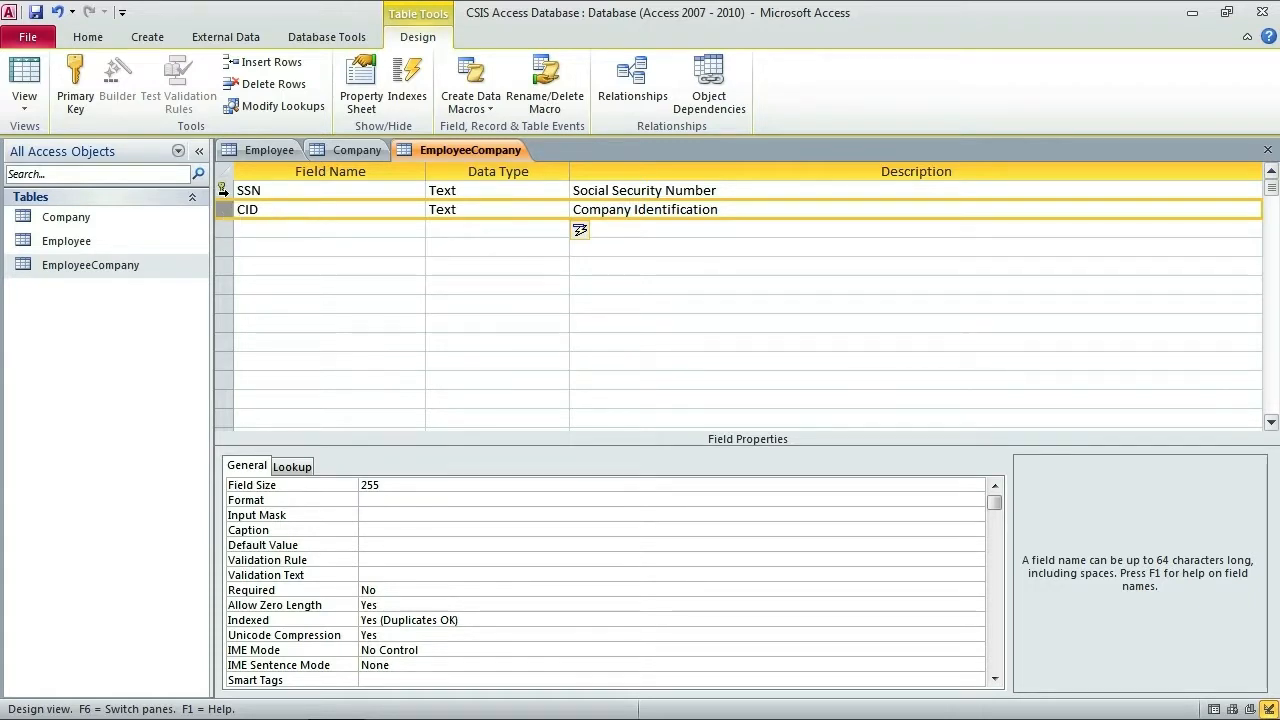
Step: Select both the SSN and CID rows and mark them together as the primary key
{"action": "left_click", "coordinate": [223, 193]}
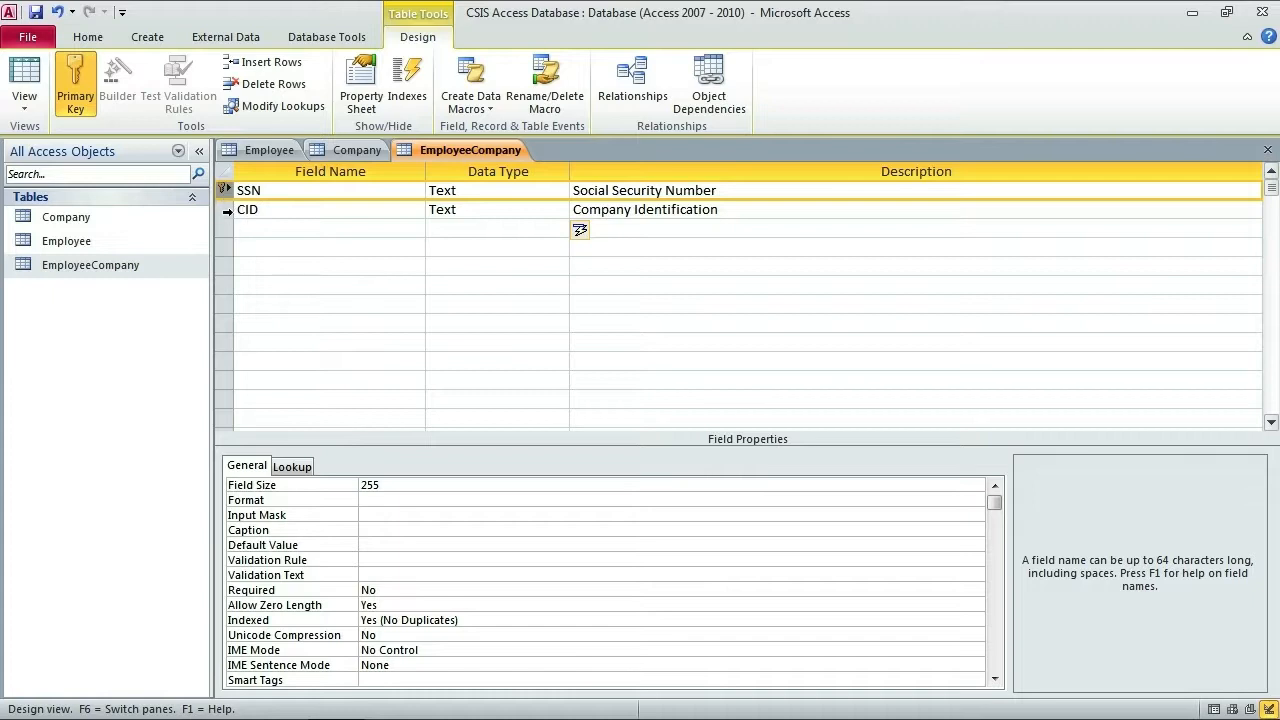
{"action": "left_click", "coordinate": [224, 209], "text": "ctrl"}
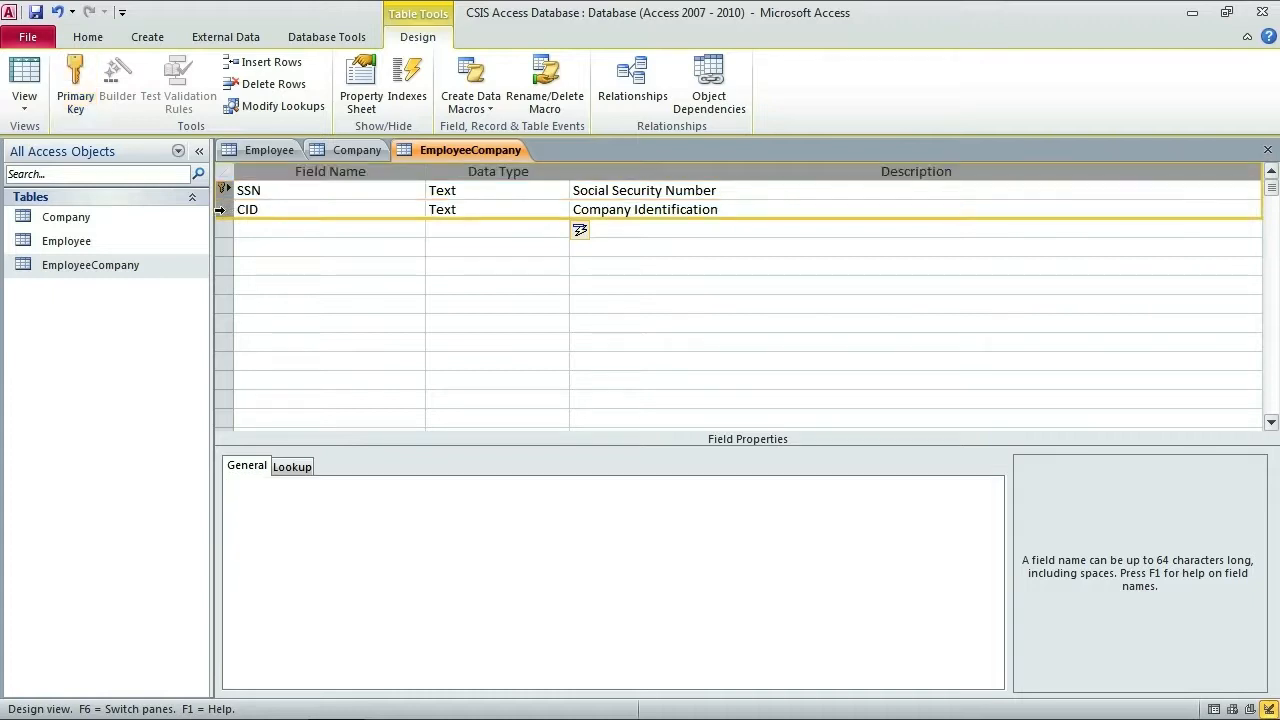
{"action": "left_click", "coordinate": [75, 76]}
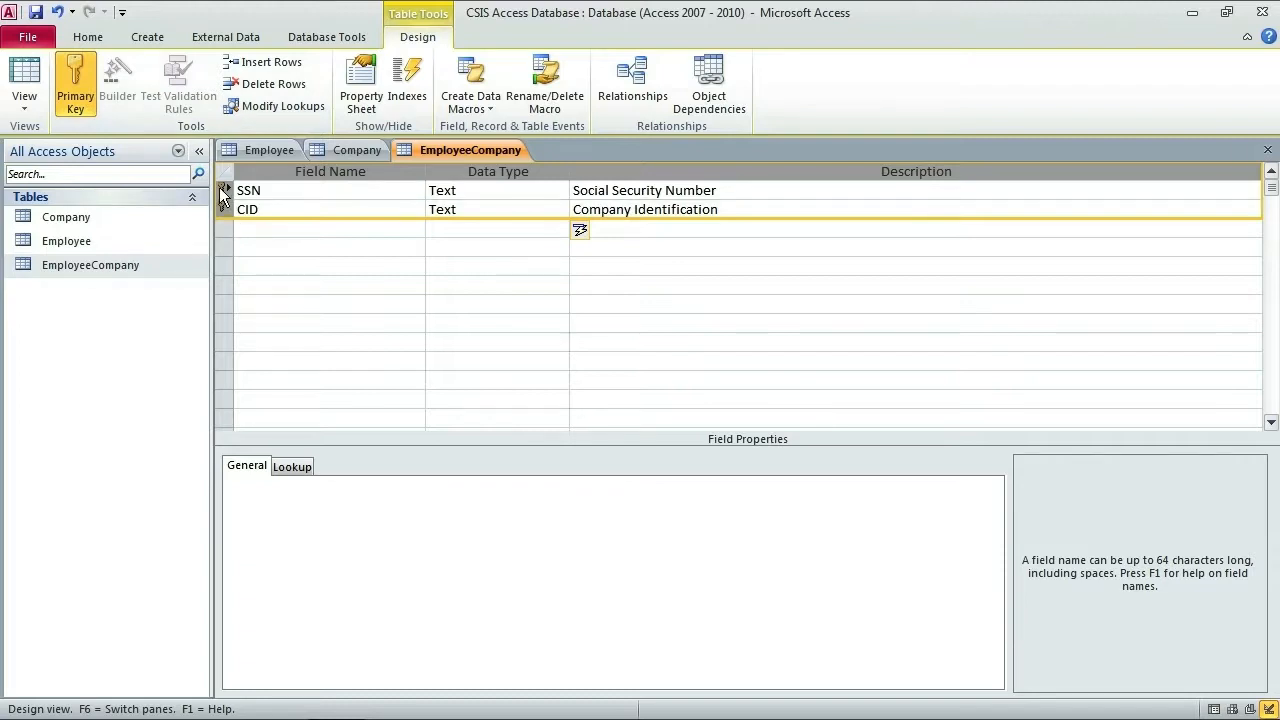
{"action": "left_click", "coordinate": [268, 190]}
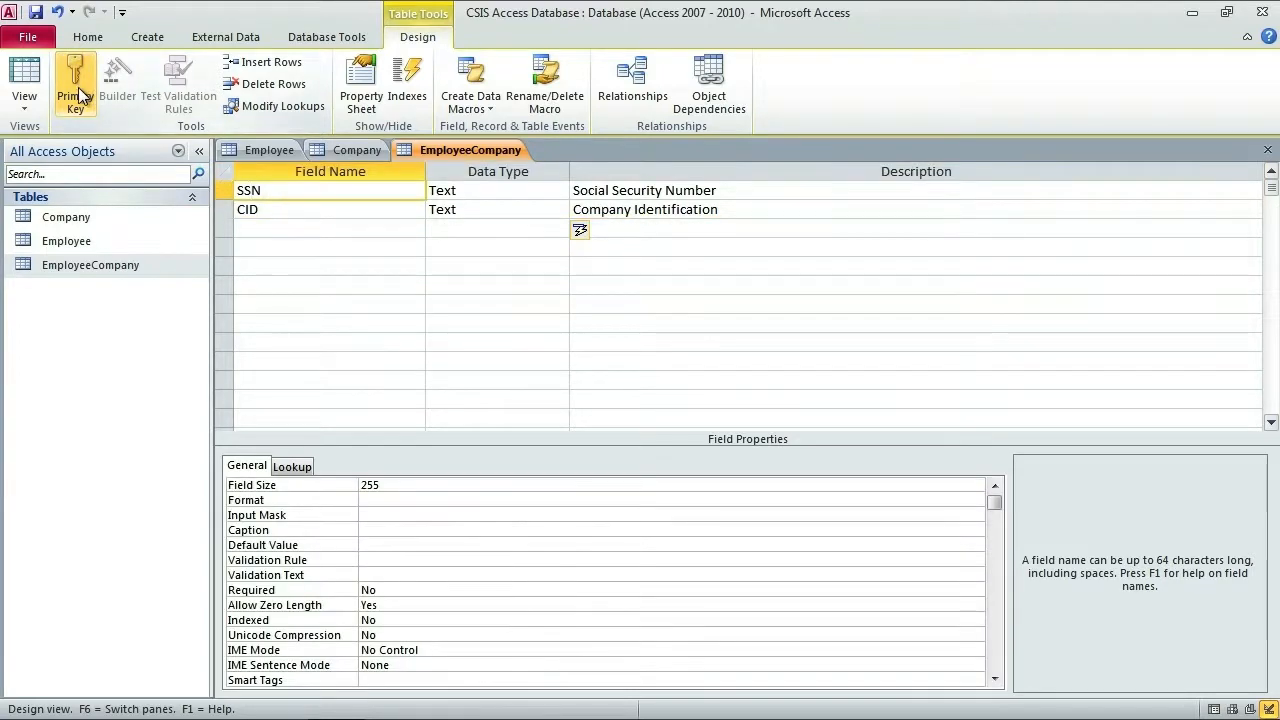
{"action": "left_click", "coordinate": [79, 84]}
{"action": "left_click", "coordinate": [264, 209]}
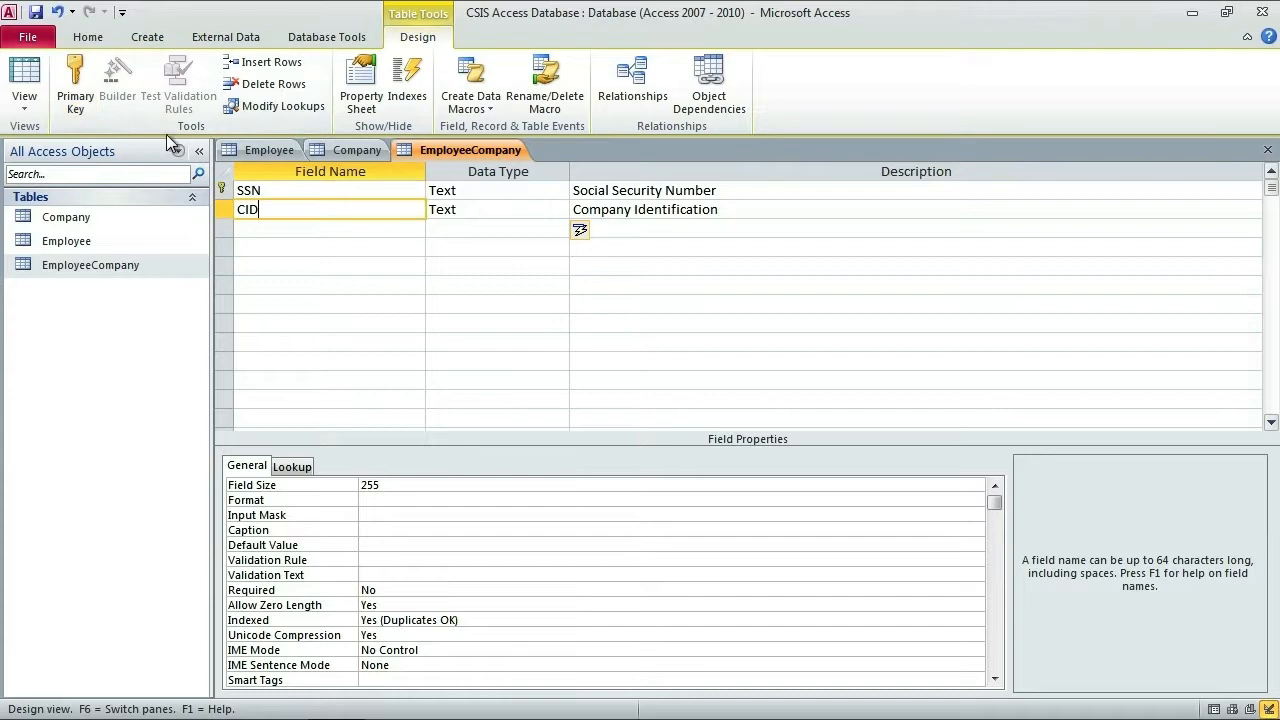
{"action": "left_click", "coordinate": [69, 80]}
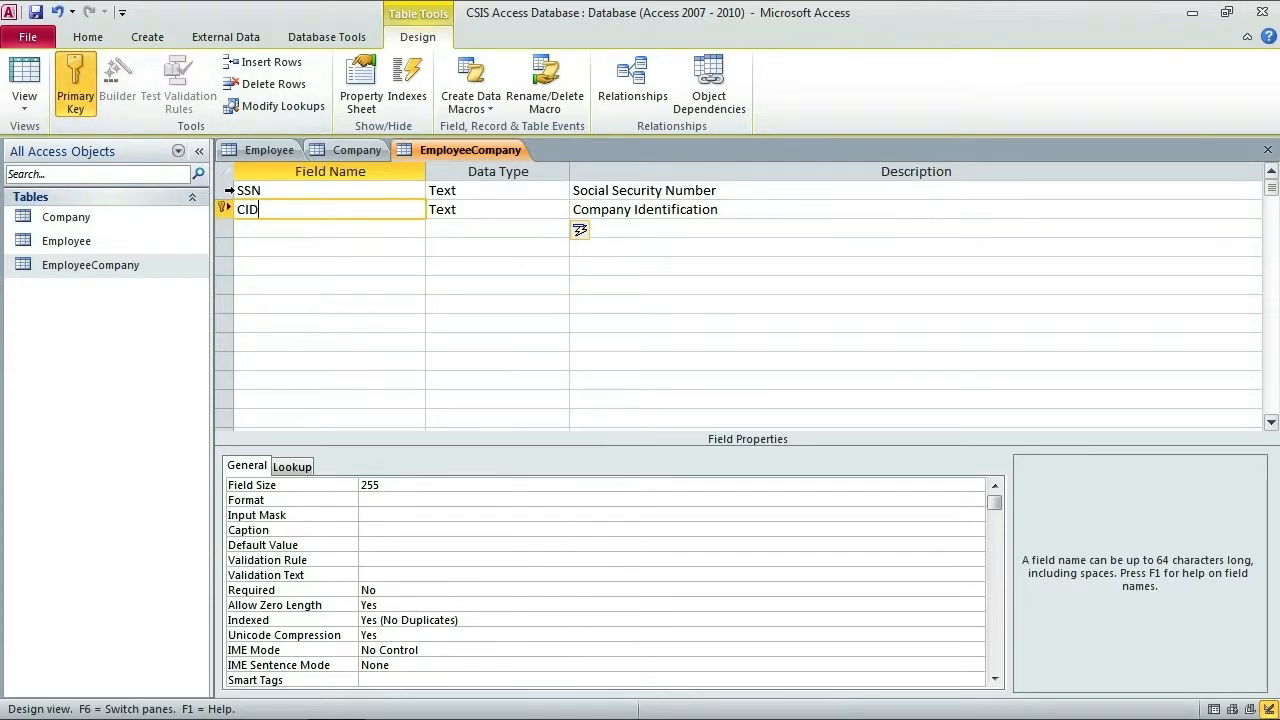
{"action": "left_click", "coordinate": [222, 190]}
{"action": "left_click", "coordinate": [222, 209], "text": "shift"}
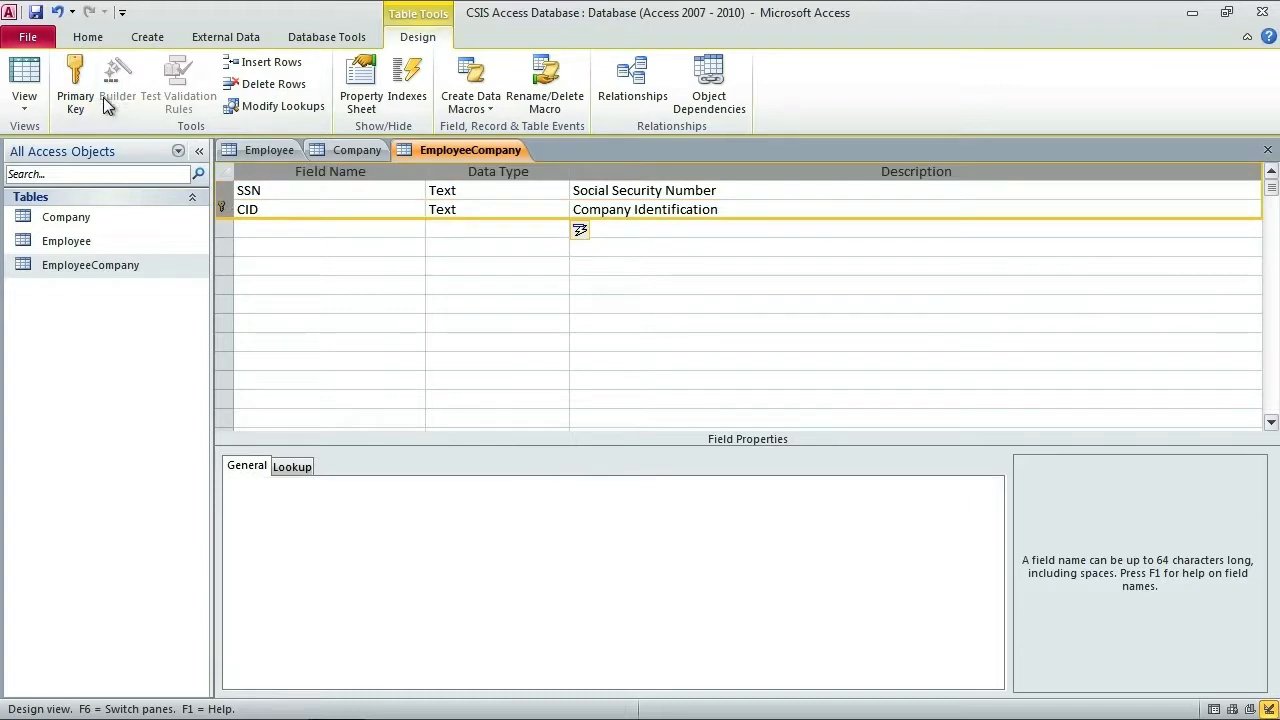
{"action": "left_click", "coordinate": [78, 76]}
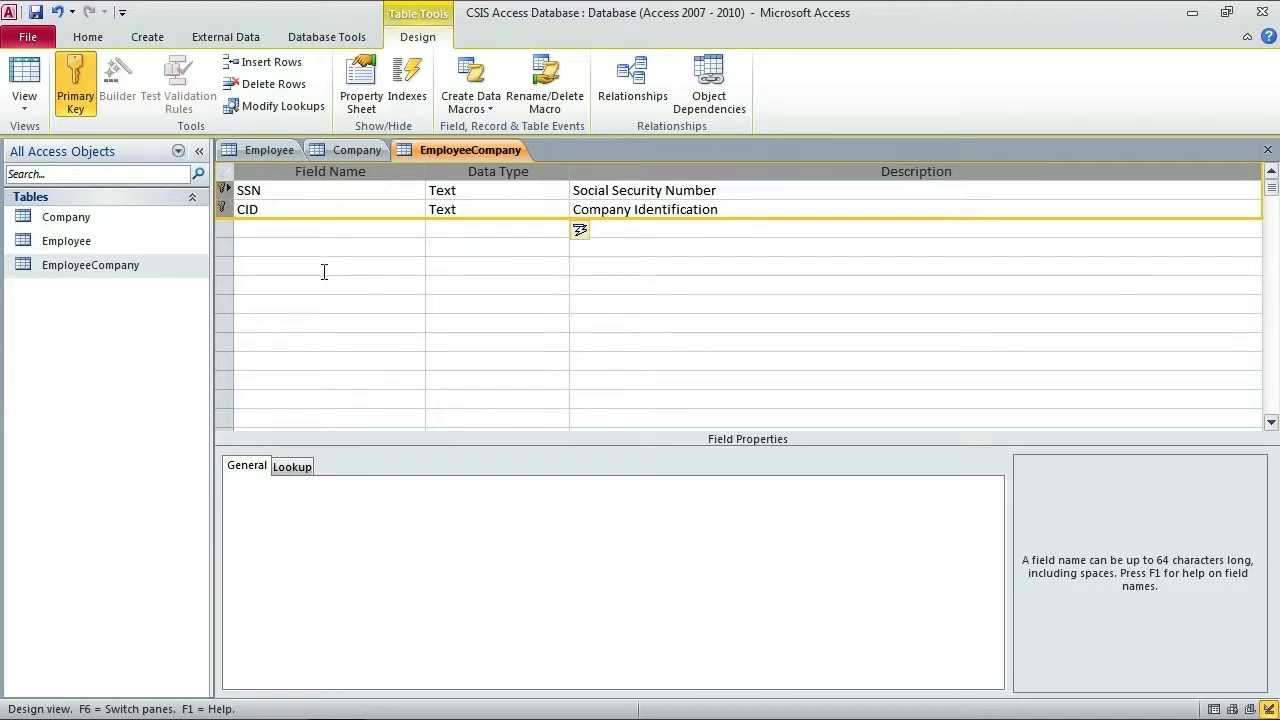
Step: Save EmployeeCompany, view it as a datasheet, and widen the SSN and CID columns
{"action": "left_click", "coordinate": [27, 86]}
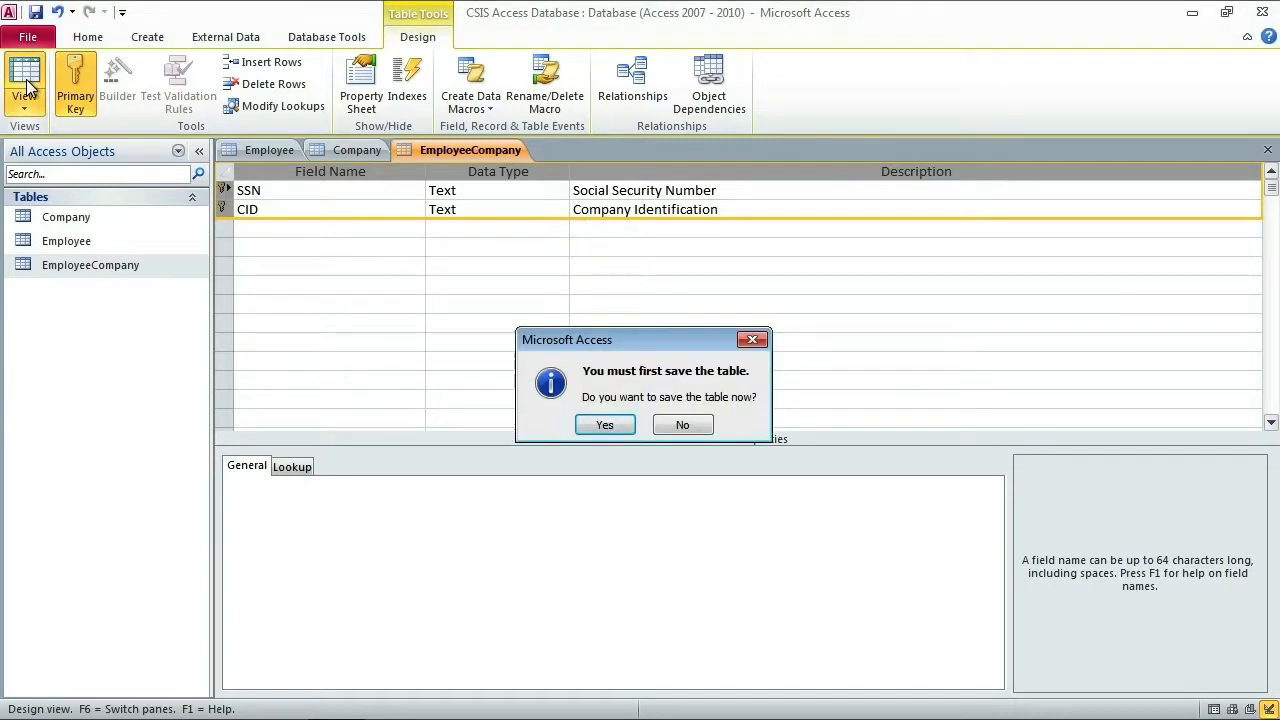
{"action": "left_click", "coordinate": [607, 427]}
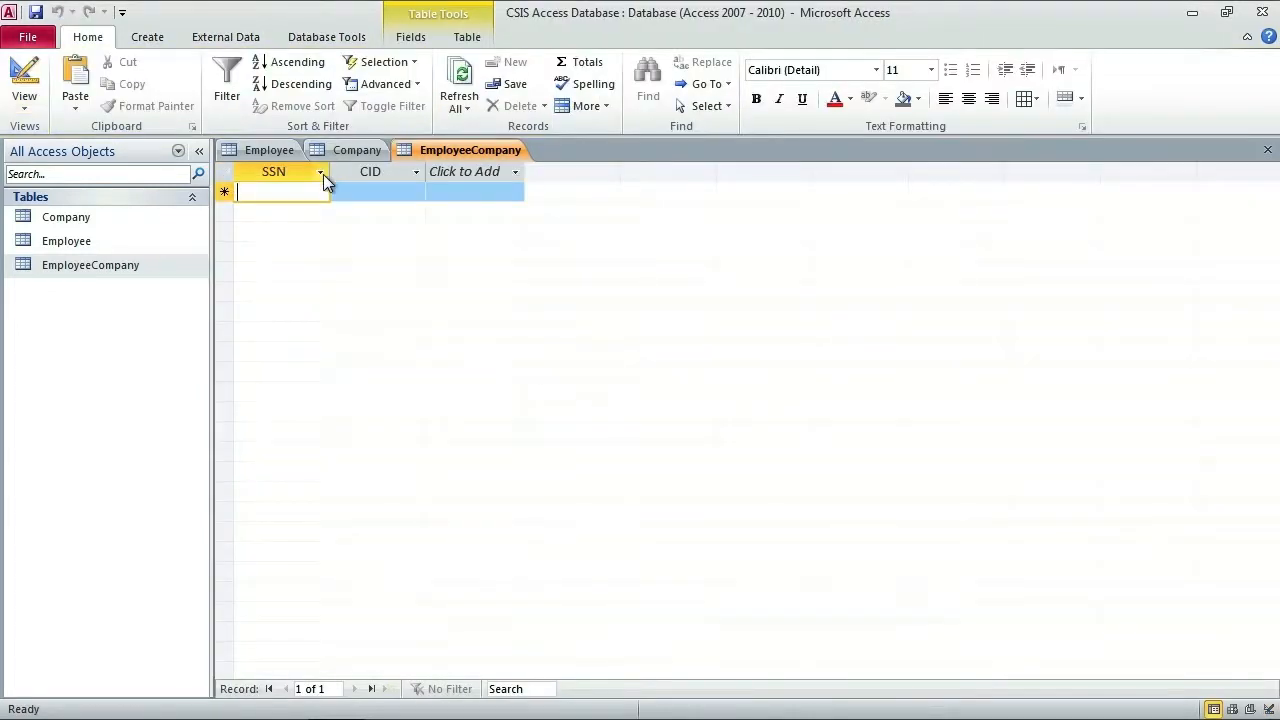
{"action": "left_click_drag", "start_coordinate": [329, 172], "coordinate": [359, 172]}
{"action": "left_click_drag", "start_coordinate": [458, 174], "coordinate": [511, 172]}
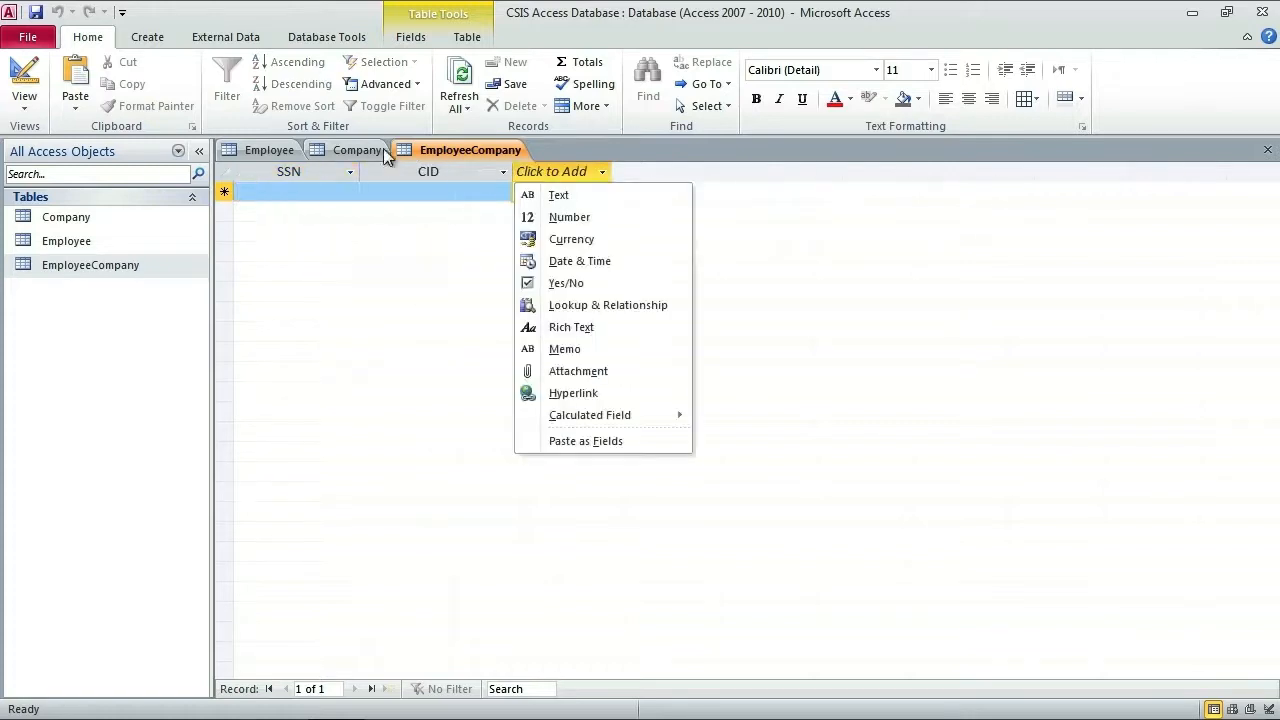
{"action": "left_click", "coordinate": [447, 231]}
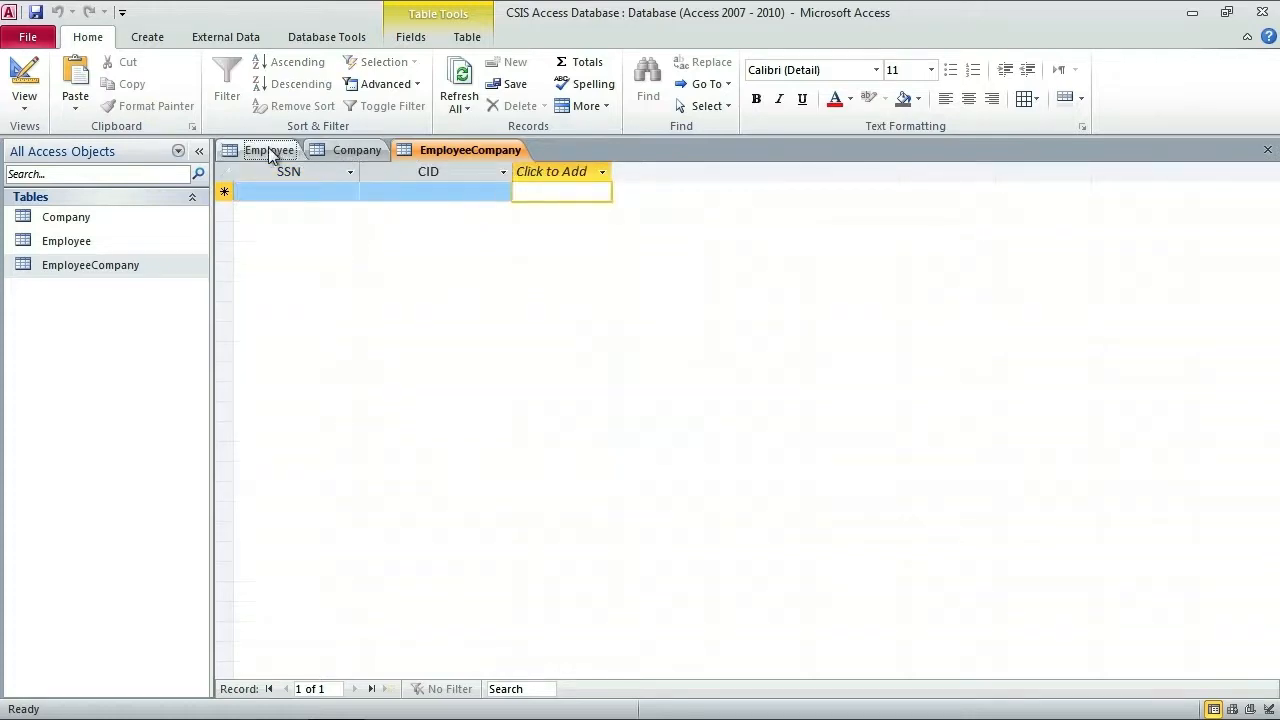
Step: Look up the Employee and Company records before returning to EmployeeCompany
{"action": "left_click", "coordinate": [270, 151]}
{"action": "left_click", "coordinate": [270, 196]}
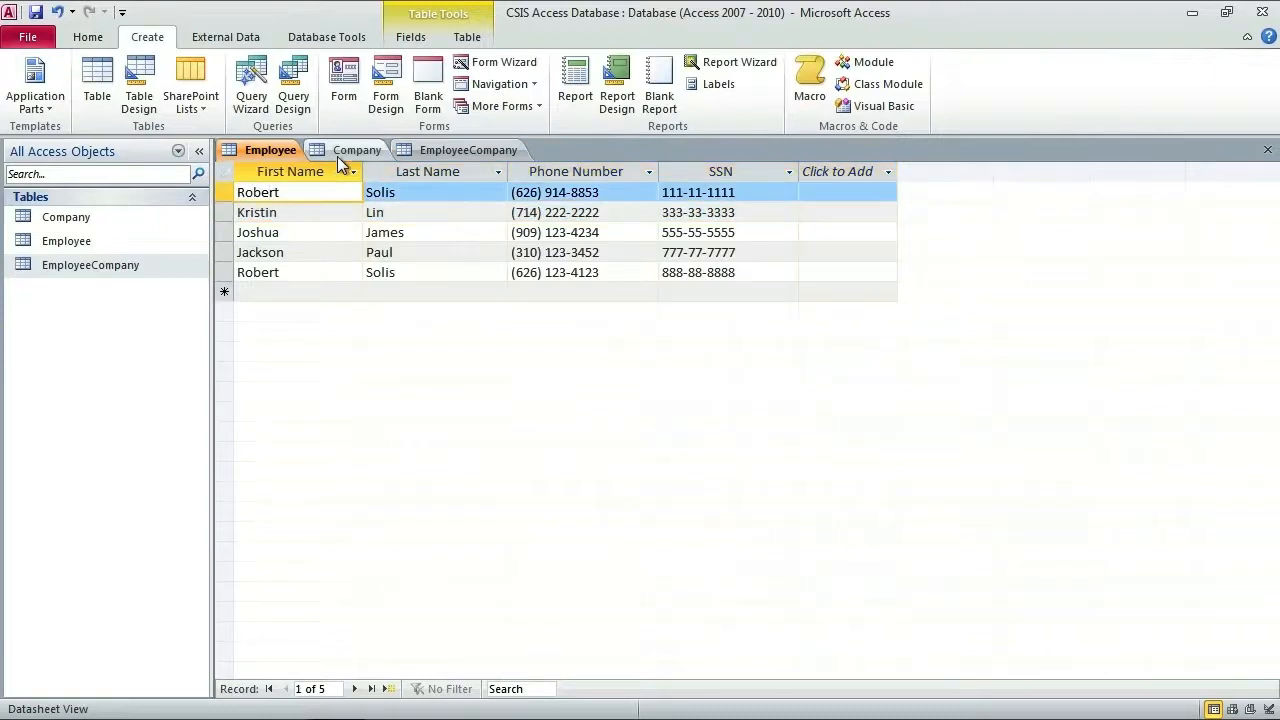
{"action": "left_click", "coordinate": [358, 151]}
{"action": "left_click", "coordinate": [348, 194]}
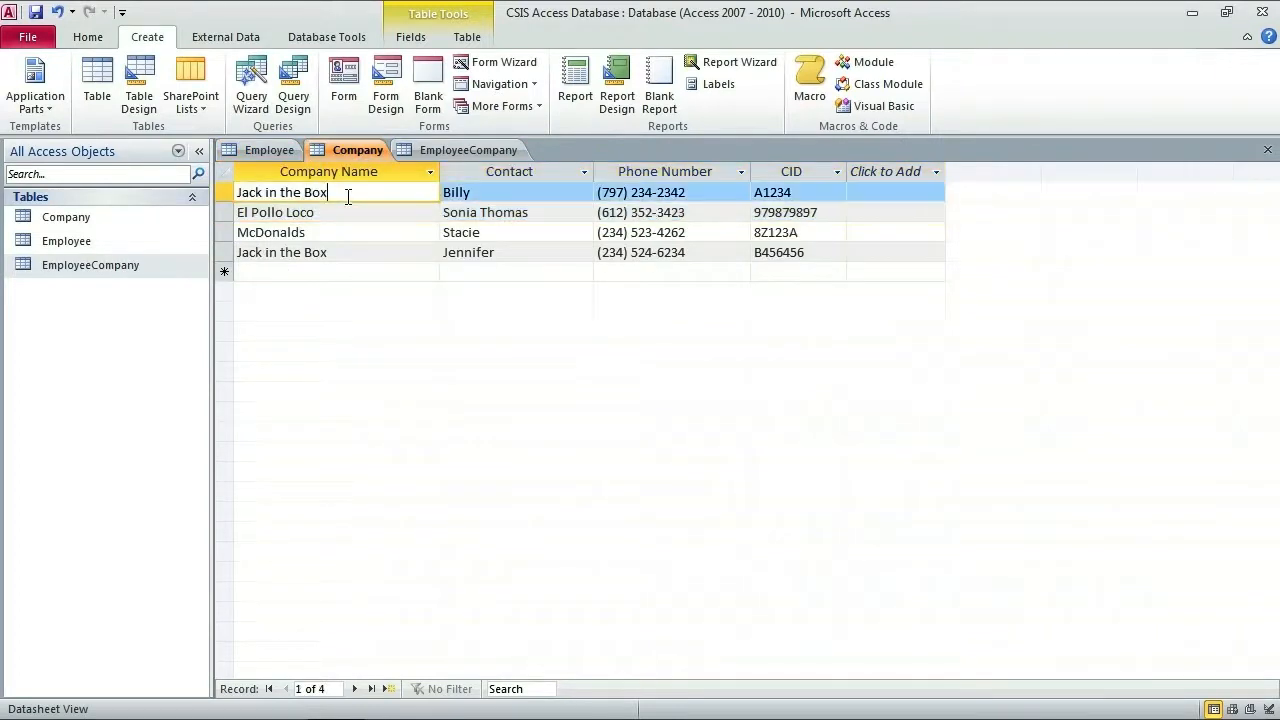
{"action": "left_click", "coordinate": [269, 152]}
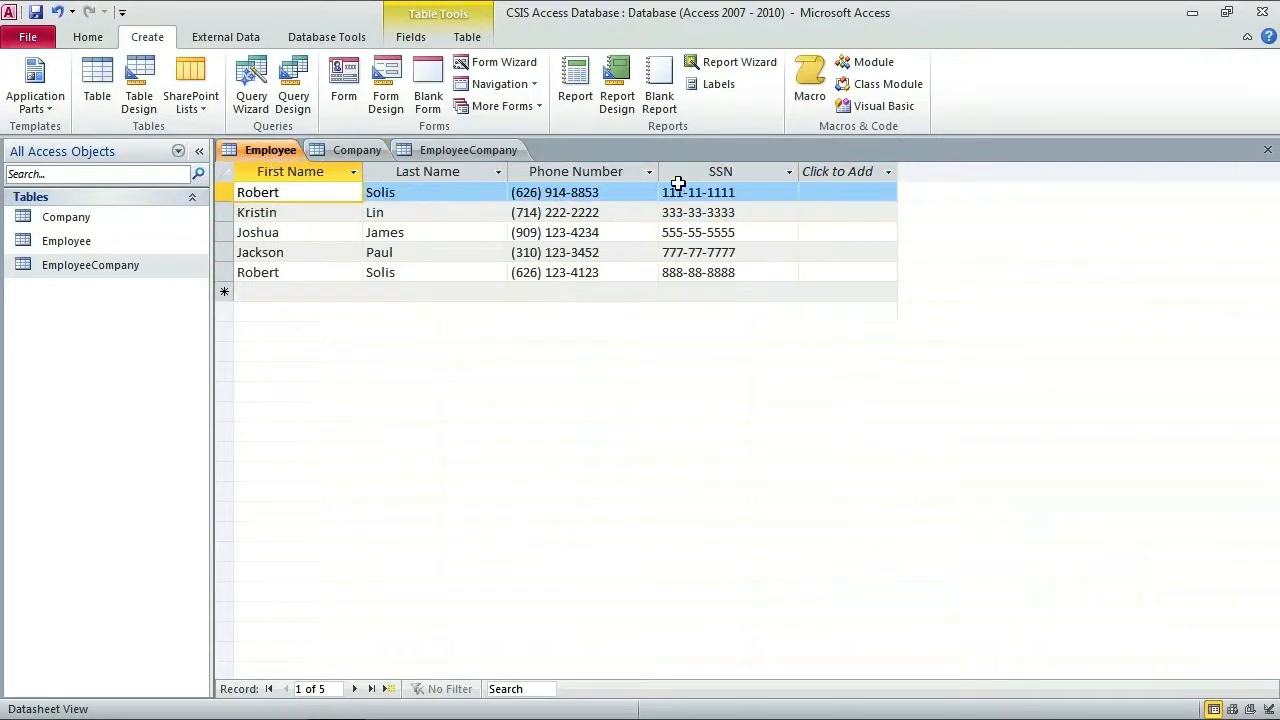
{"action": "left_click", "coordinate": [350, 150]}
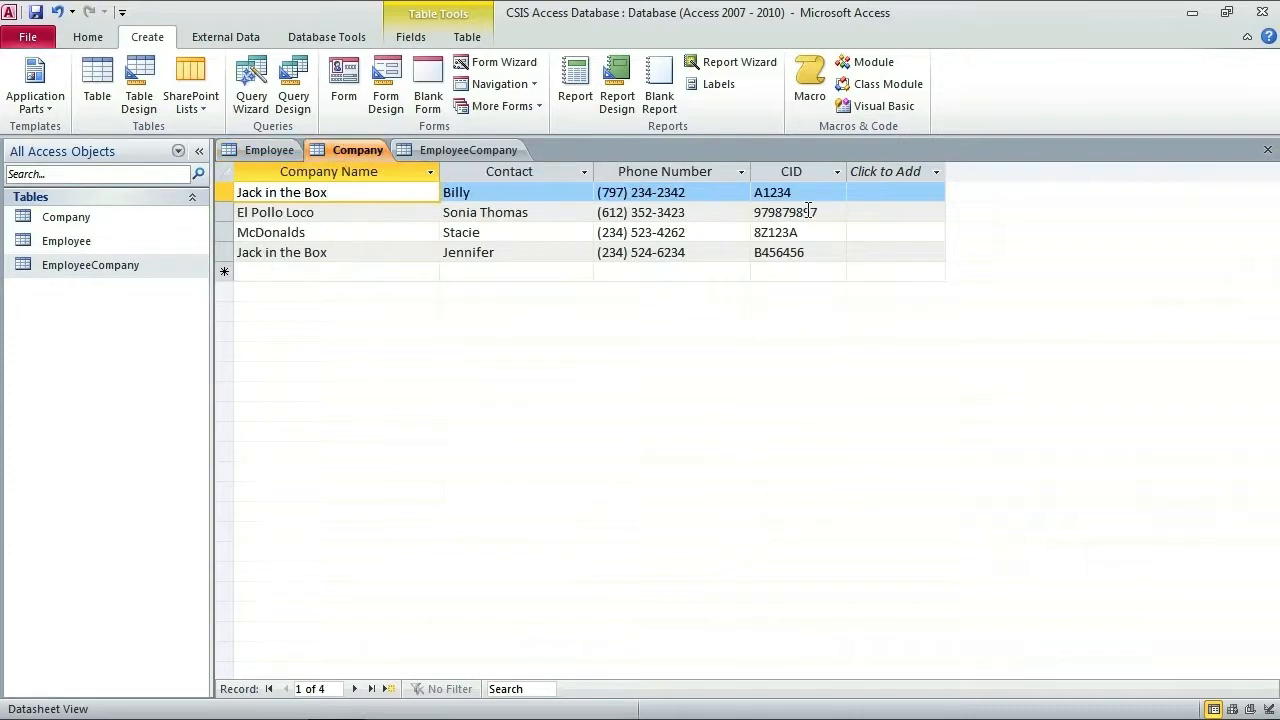
{"action": "left_click", "coordinate": [463, 150]}
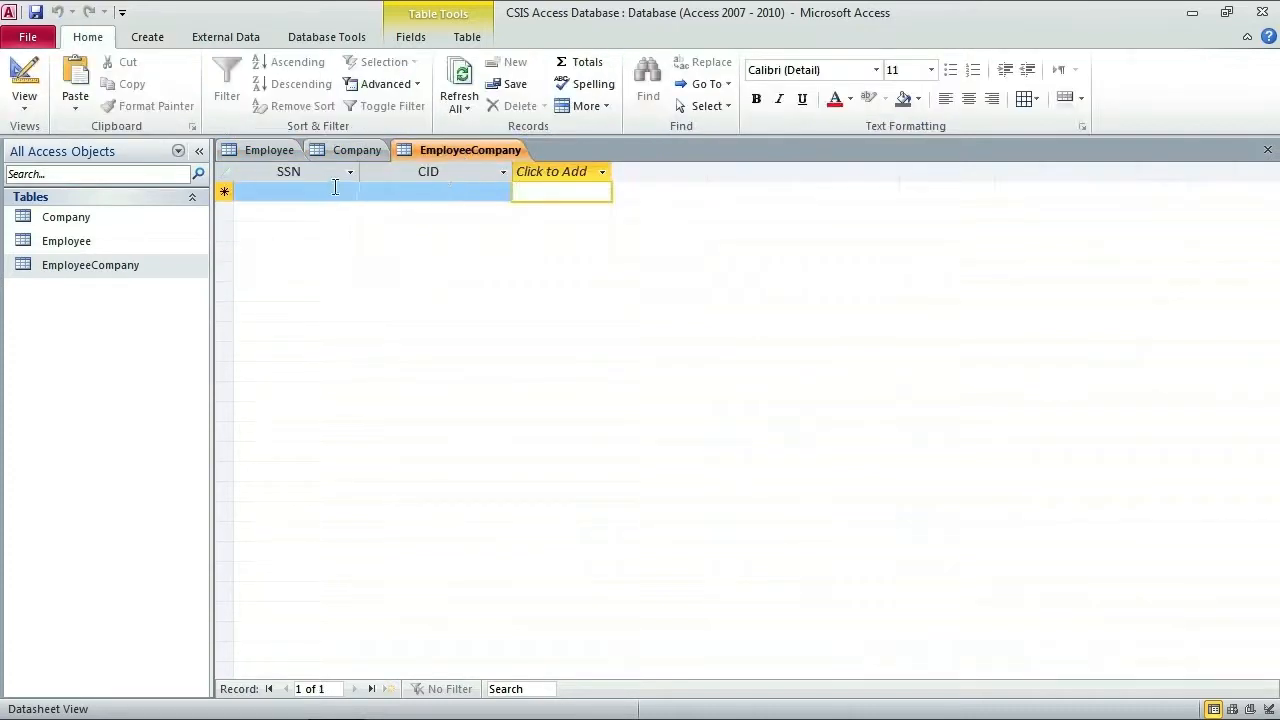
Step: Type a test SSN into a new record, then cancel the unformatted entry with Esc
{"action": "left_click", "coordinate": [326, 195]}
{"action": "type", "text": "1"}
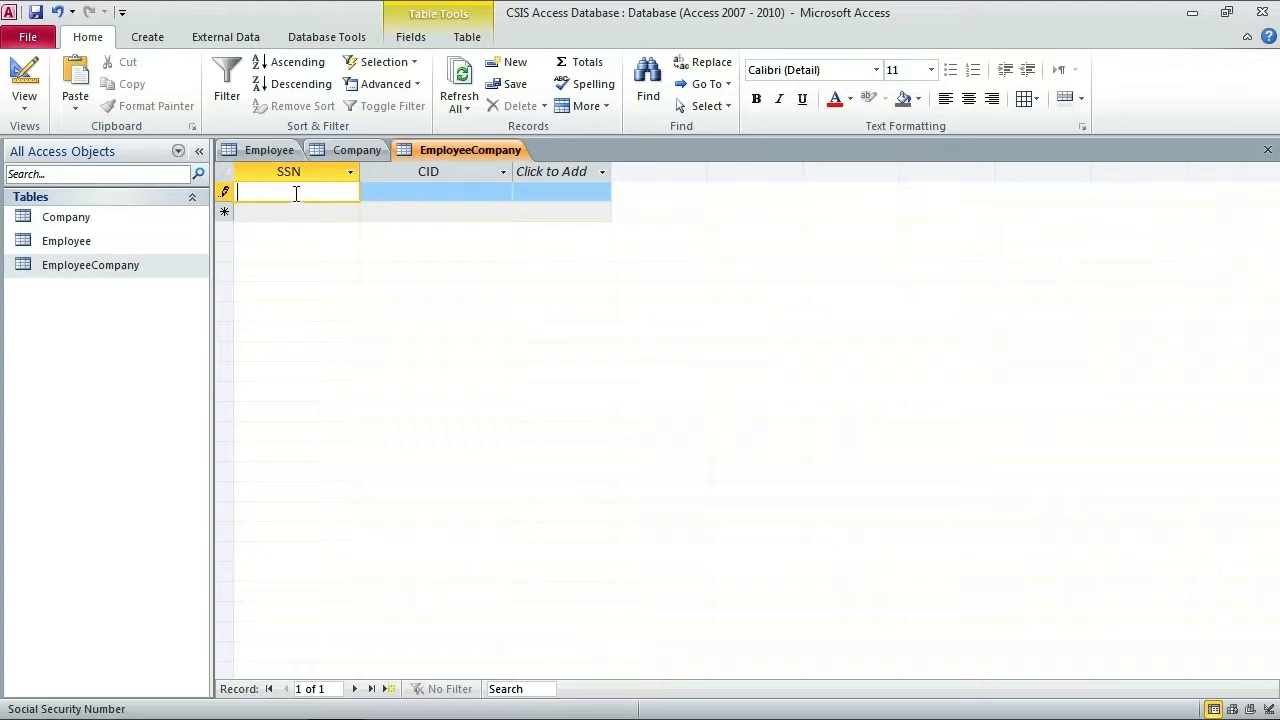
{"action": "type", "text": "111111111"}
{"action": "key", "text": "Escape"}
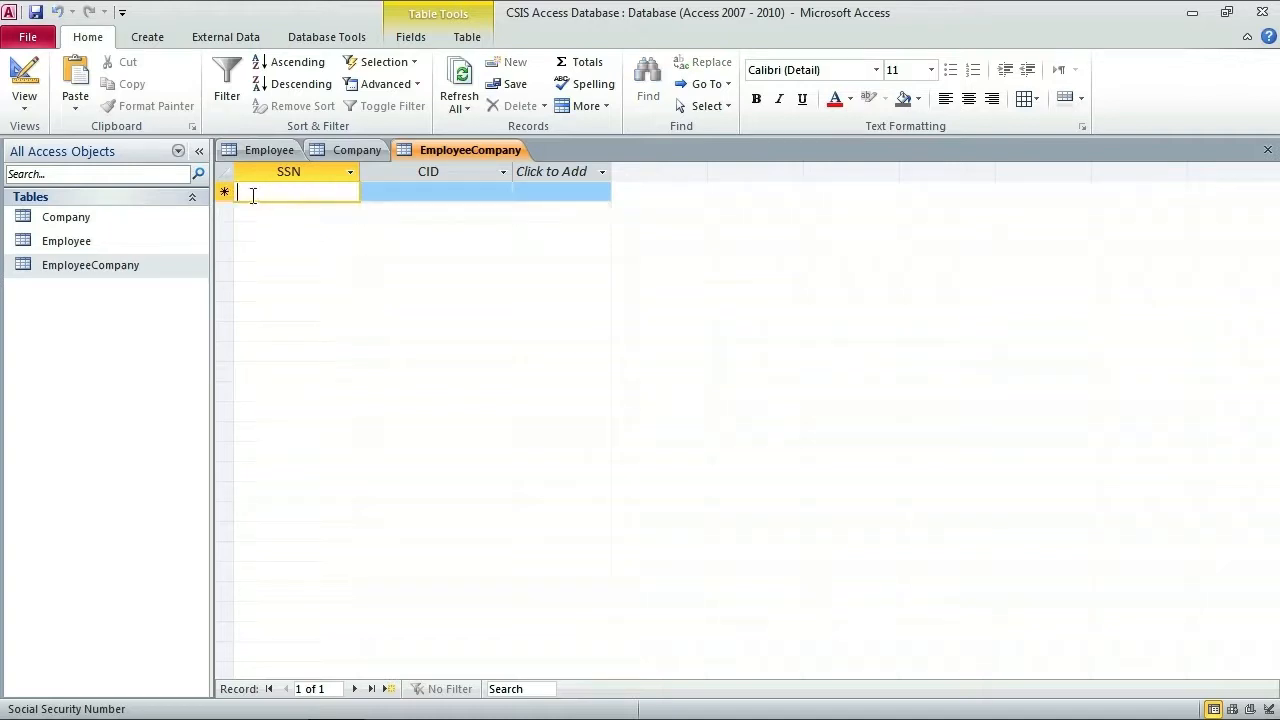
{"action": "left_click", "coordinate": [24, 96]}
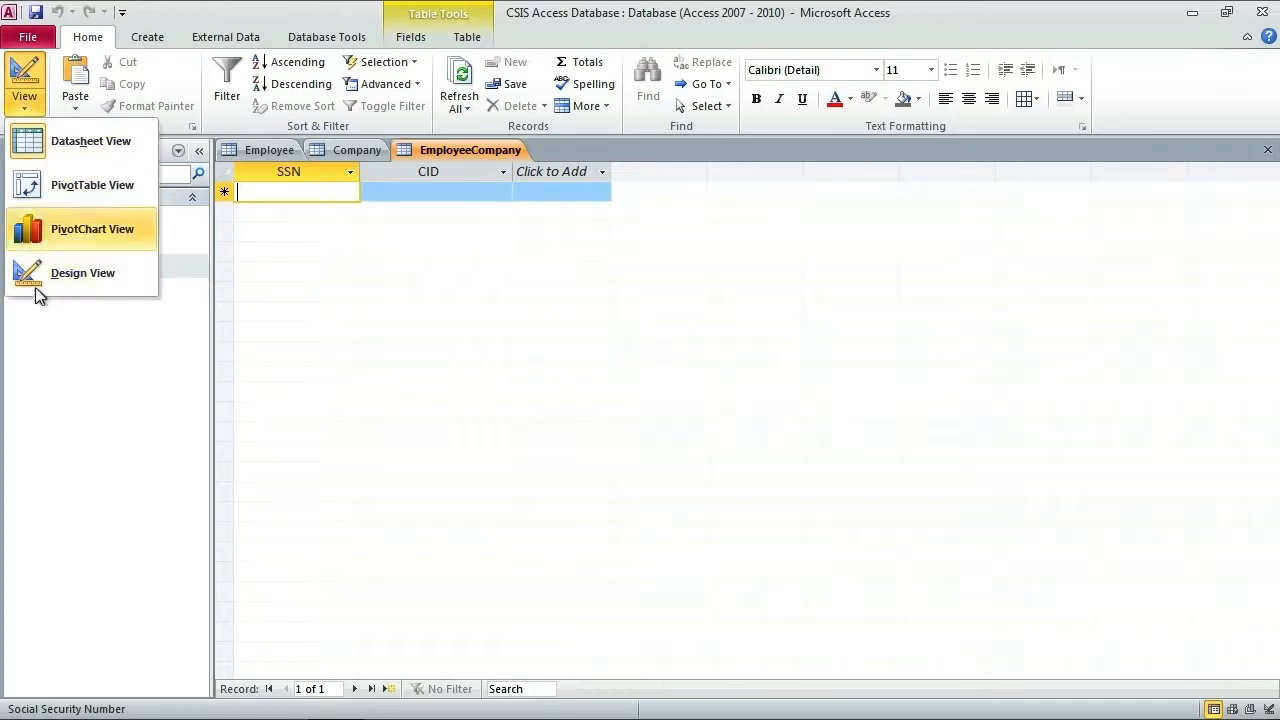
Step: Give EmployeeCompany's SSN field the Social Security Number input mask 000\-00\-0000 and return to its datasheet
{"action": "left_click", "coordinate": [60, 334]}
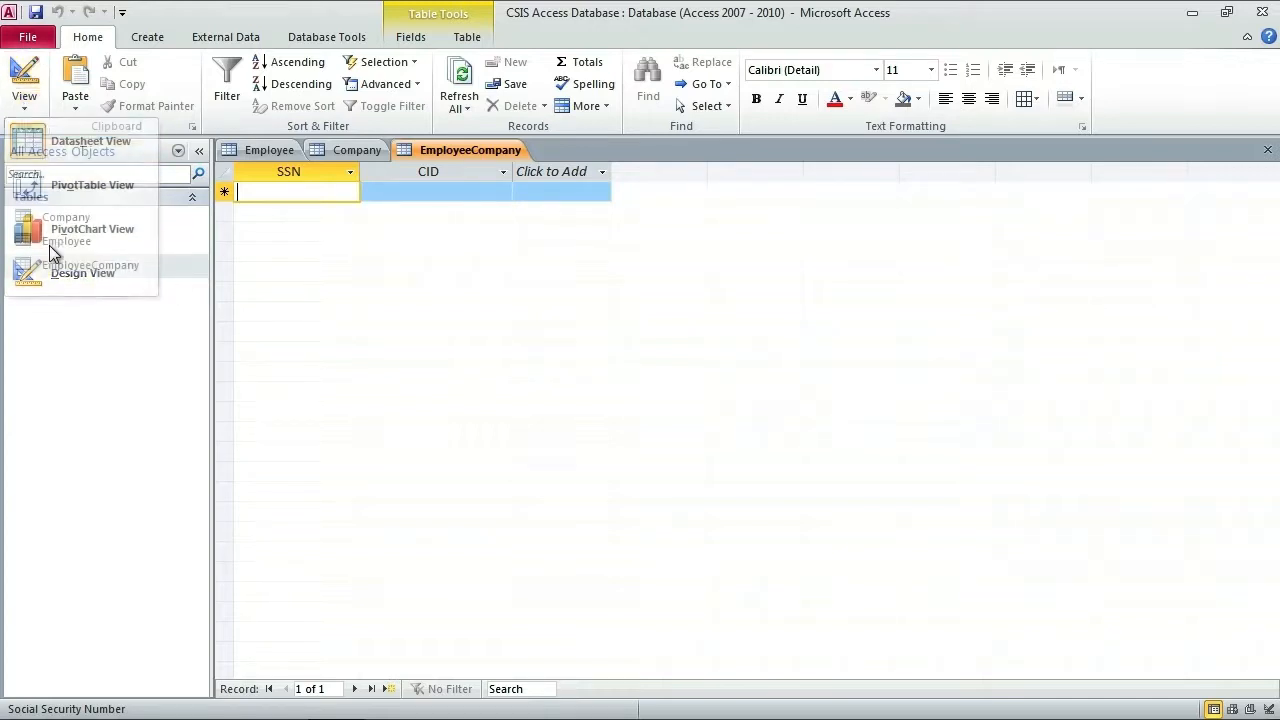
{"action": "left_click", "coordinate": [24, 70]}
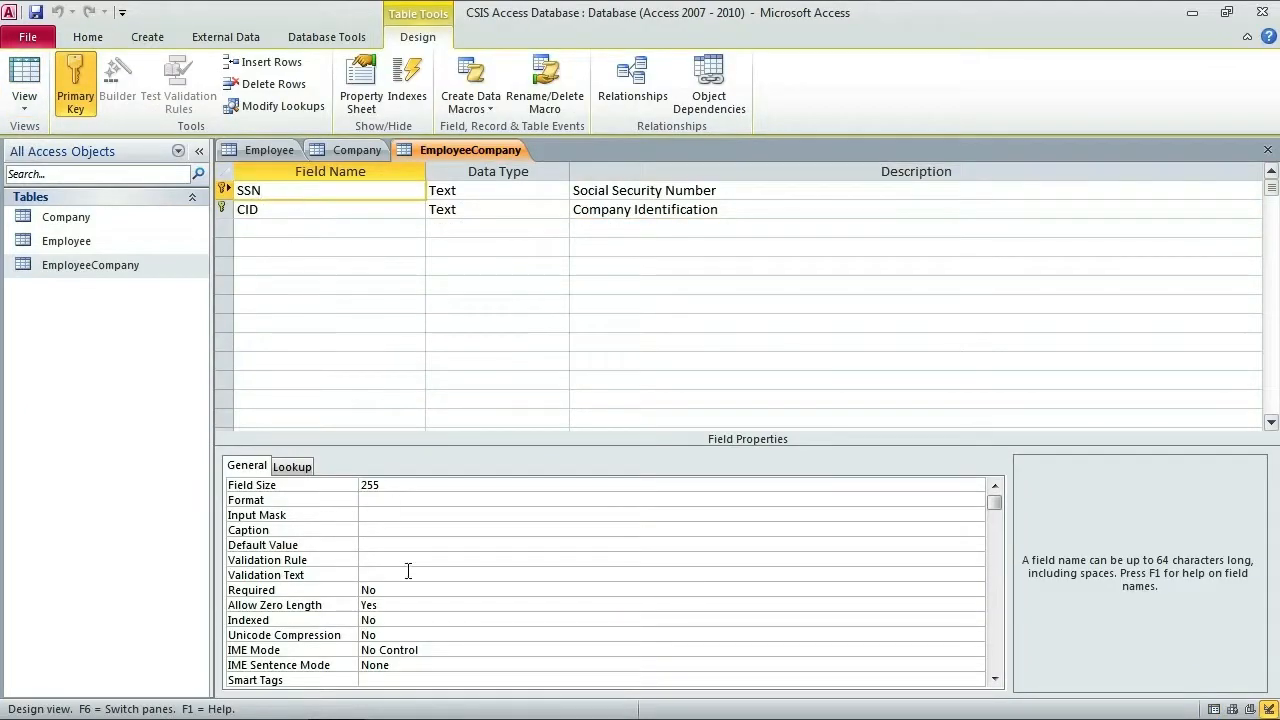
{"action": "left_click", "coordinate": [400, 515]}
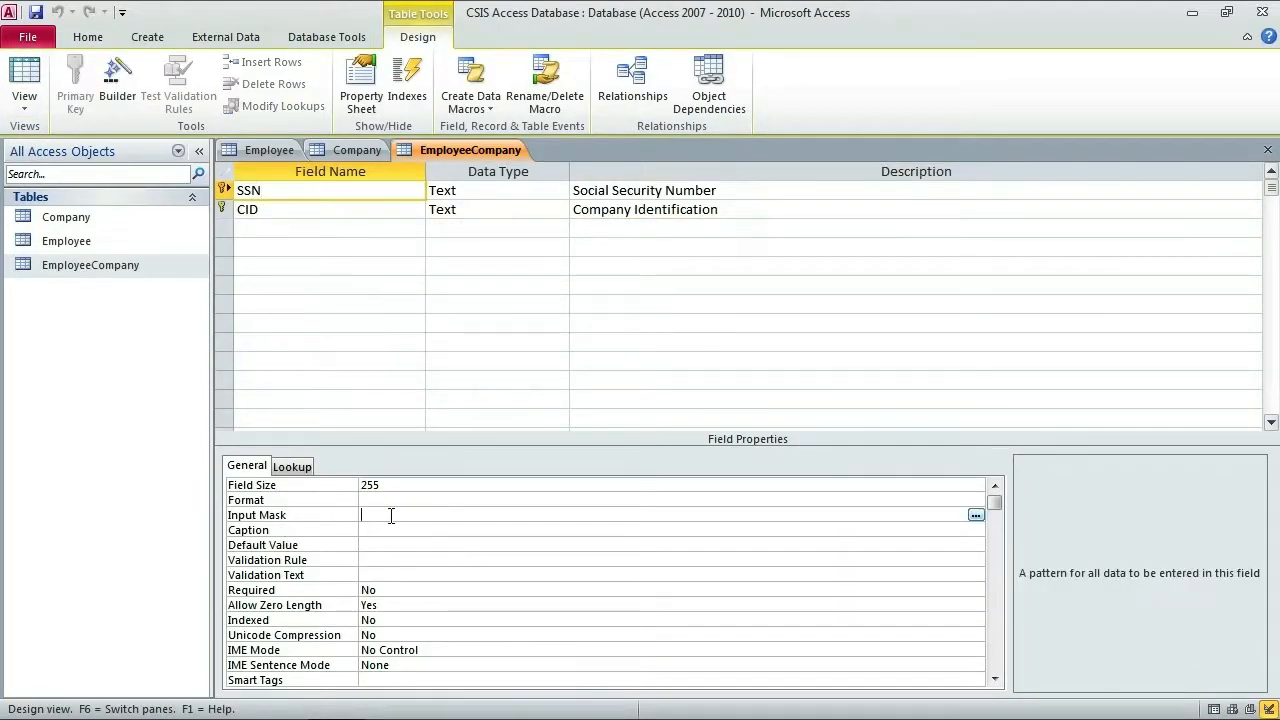
{"action": "left_click", "coordinate": [975, 514]}
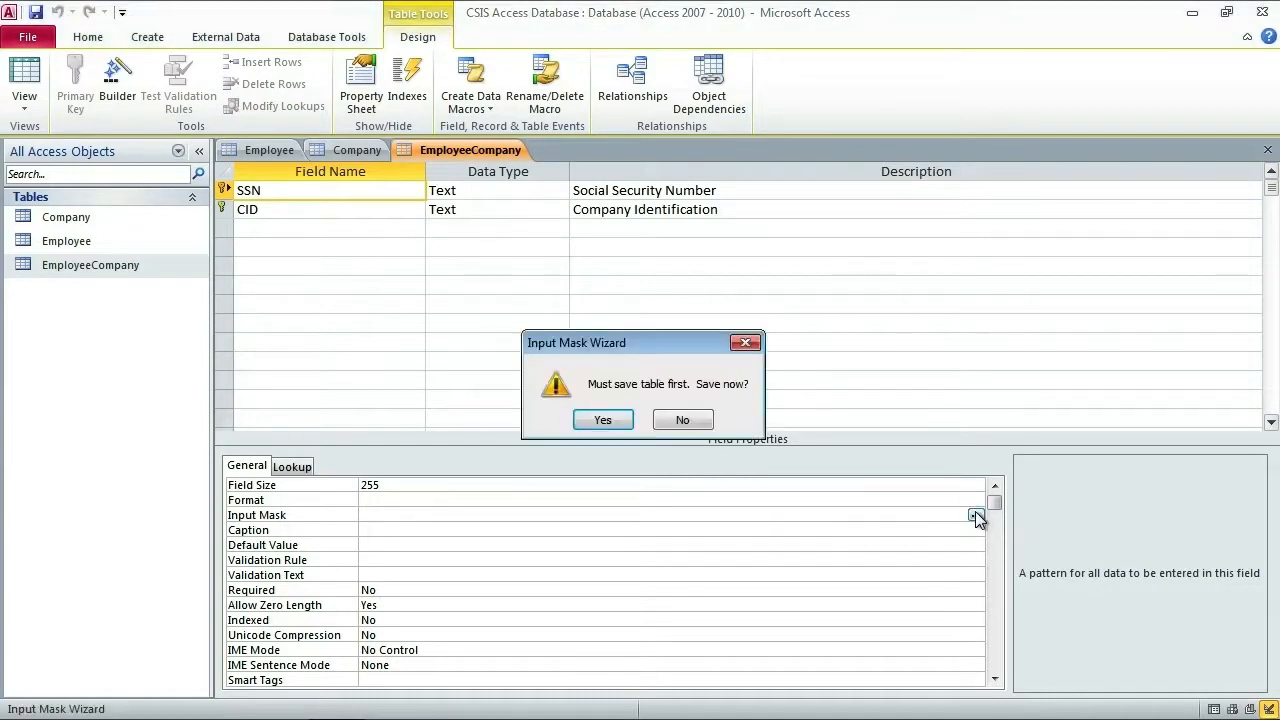
{"action": "left_click", "coordinate": [612, 421]}
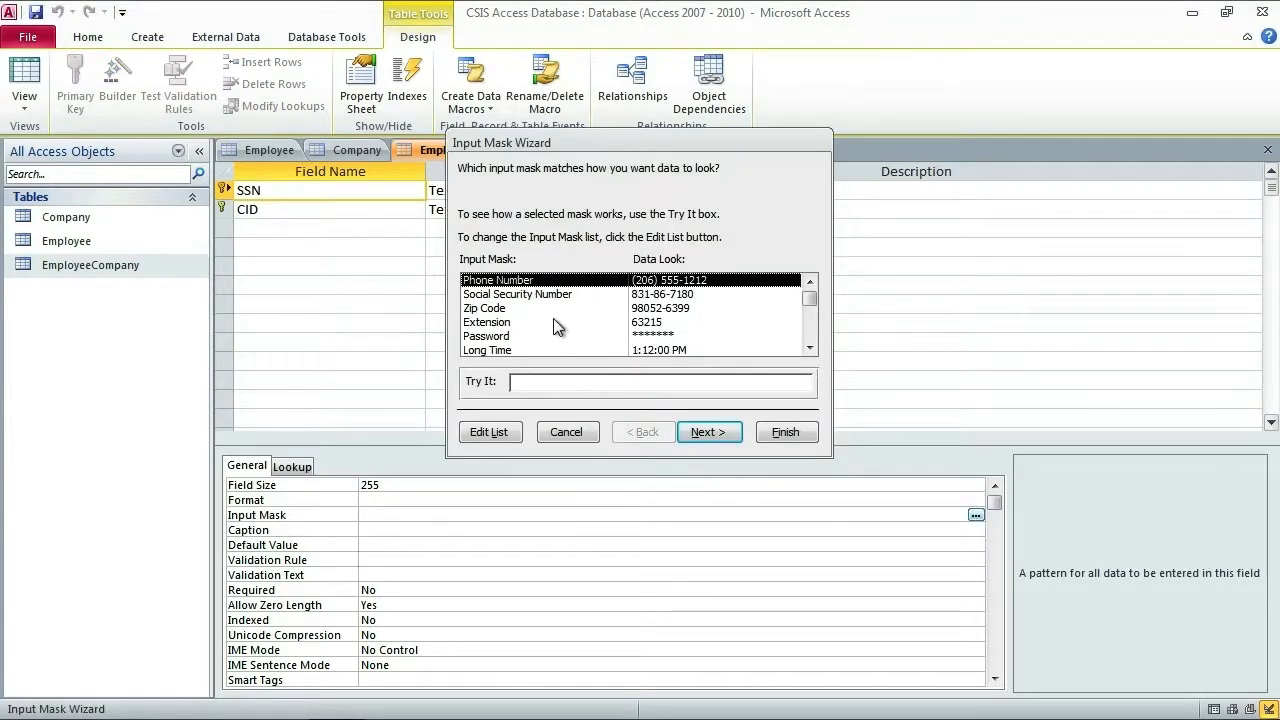
{"action": "left_click", "coordinate": [565, 296]}
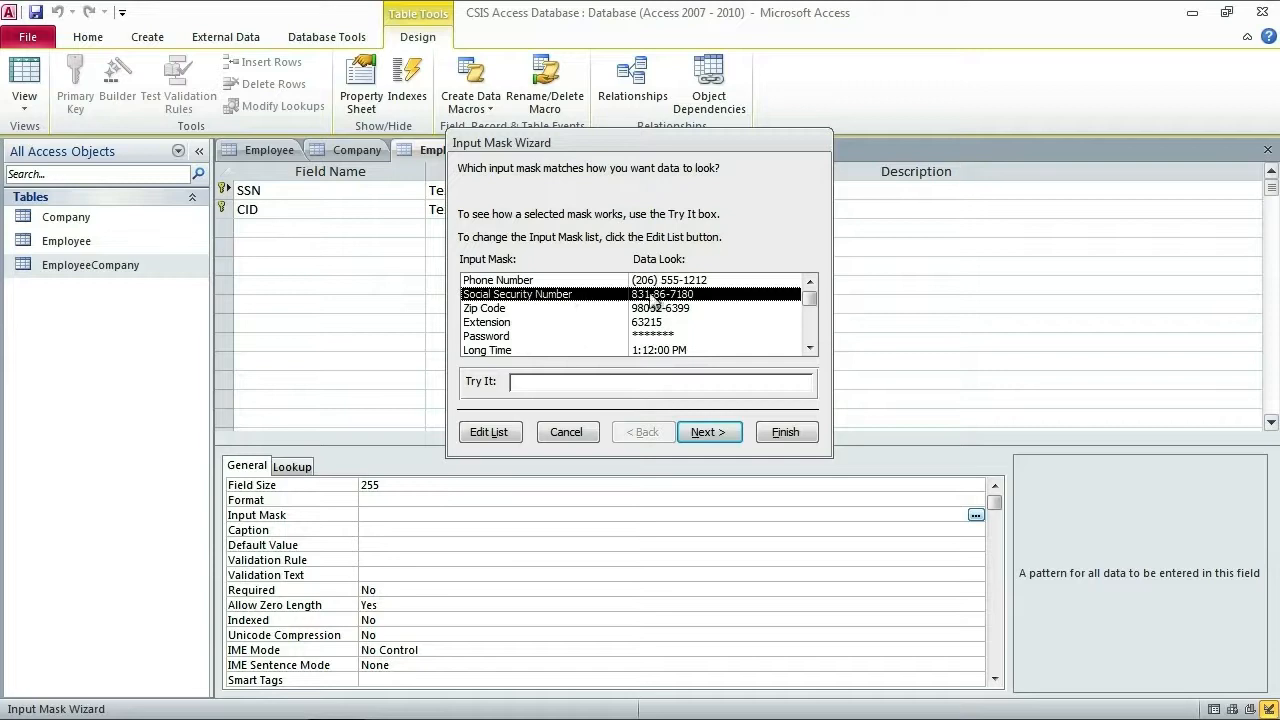
{"action": "left_click", "coordinate": [785, 432]}
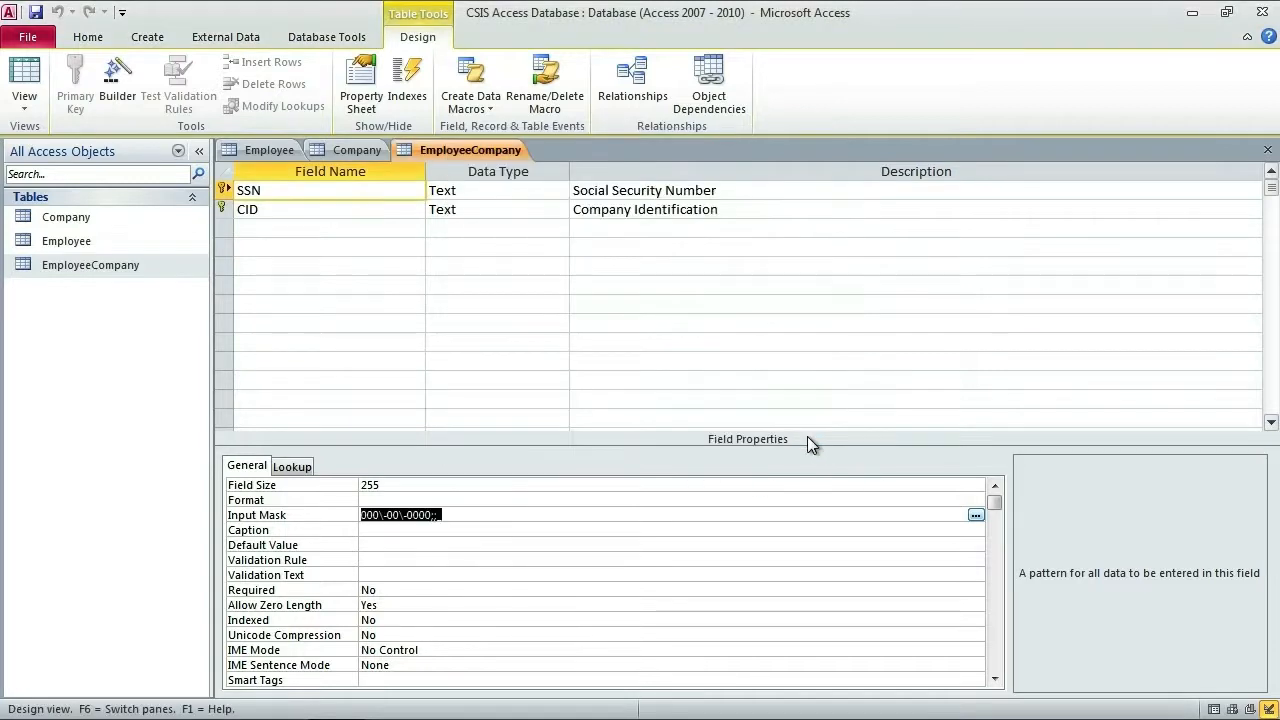
{"action": "left_click", "coordinate": [24, 80]}
{"action": "left_click", "coordinate": [604, 425]}
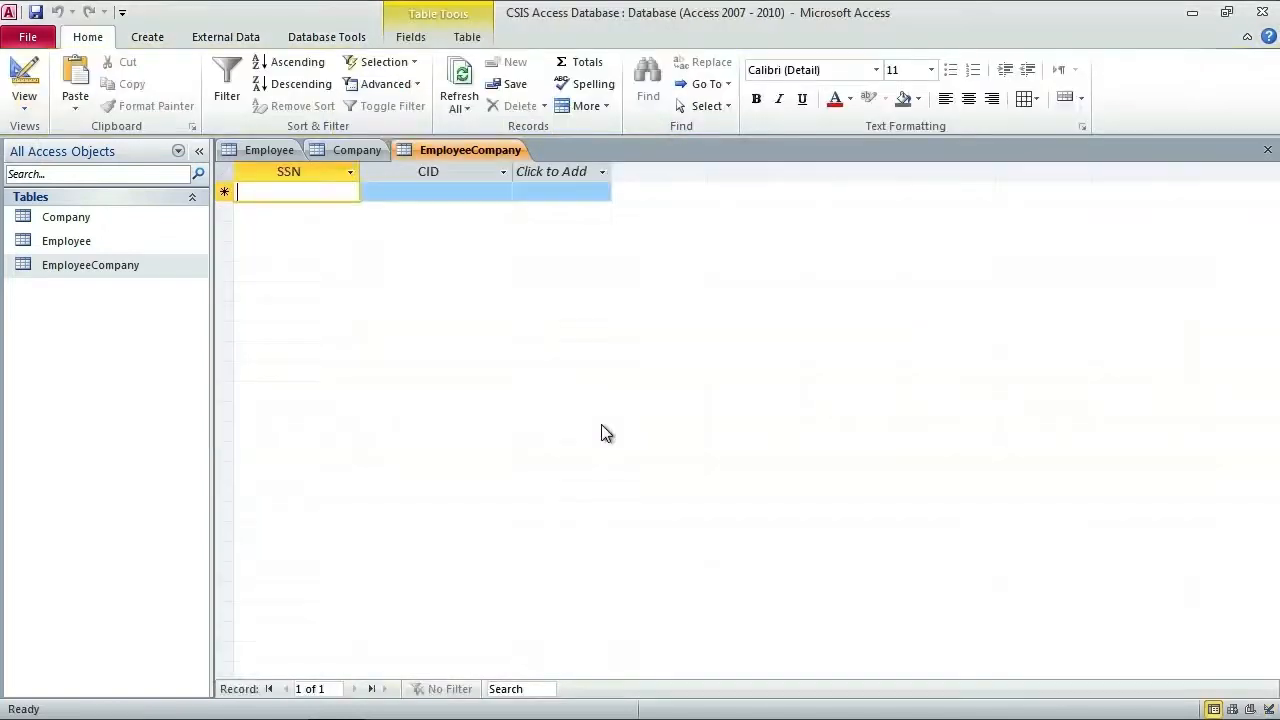
Step: Enter the first EmployeeCompany record: SSN 111-11-1111 with CID A1234
{"action": "type", "text": "111111111"}
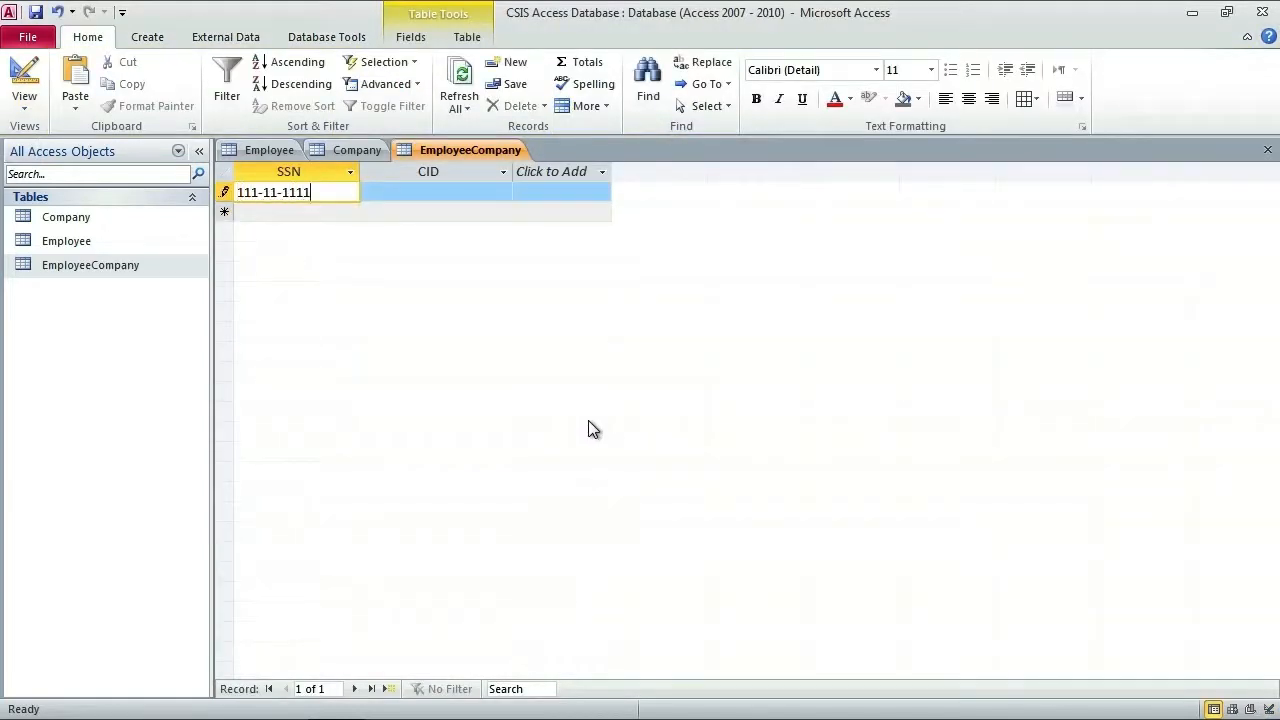
{"action": "key", "text": "Tab"}
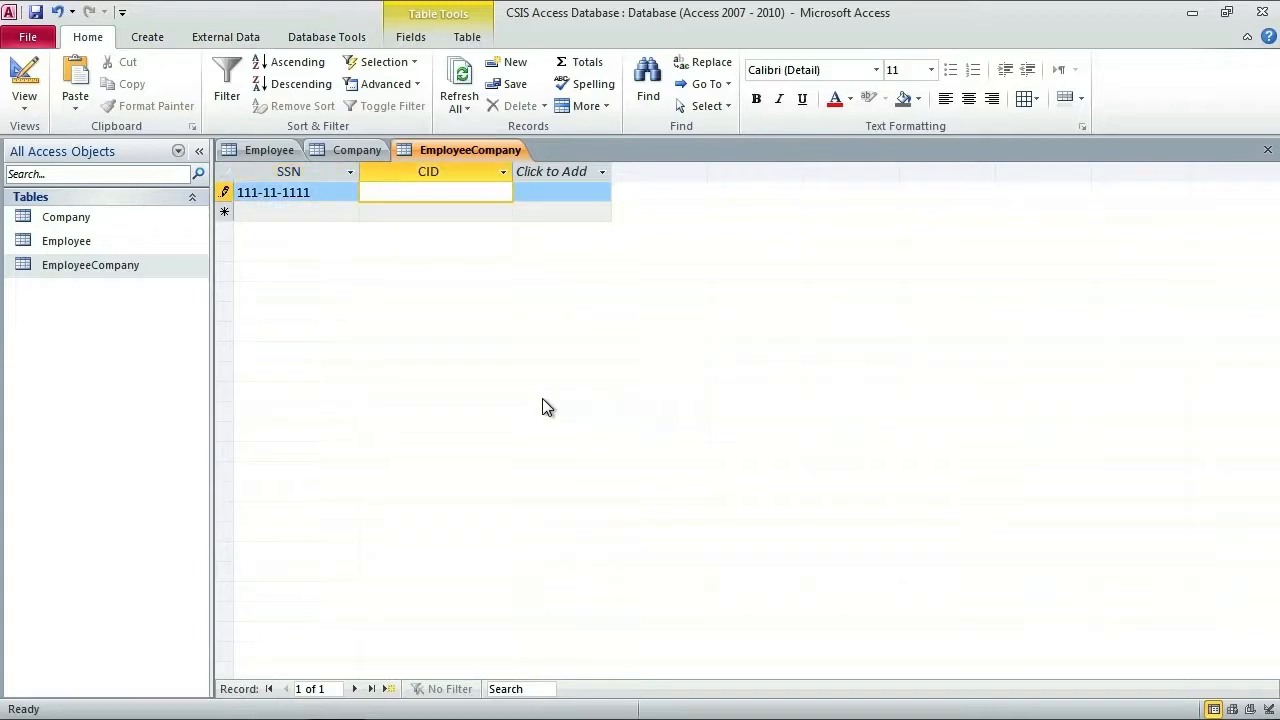
{"action": "type", "text": "A1234"}
{"action": "key", "text": "Tab"}
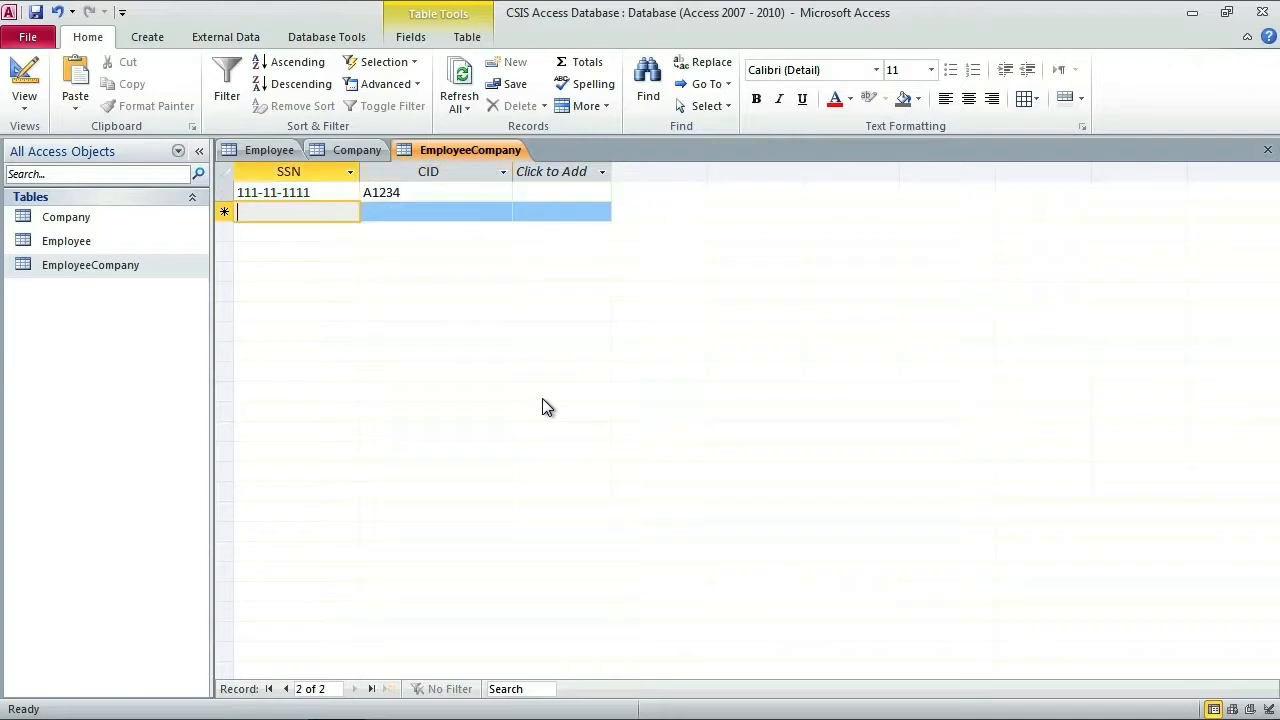
Step: Look up El Pollo Loco's CID and Kristin's employee record in the Company and Employee tables
{"action": "left_click", "coordinate": [357, 150]}
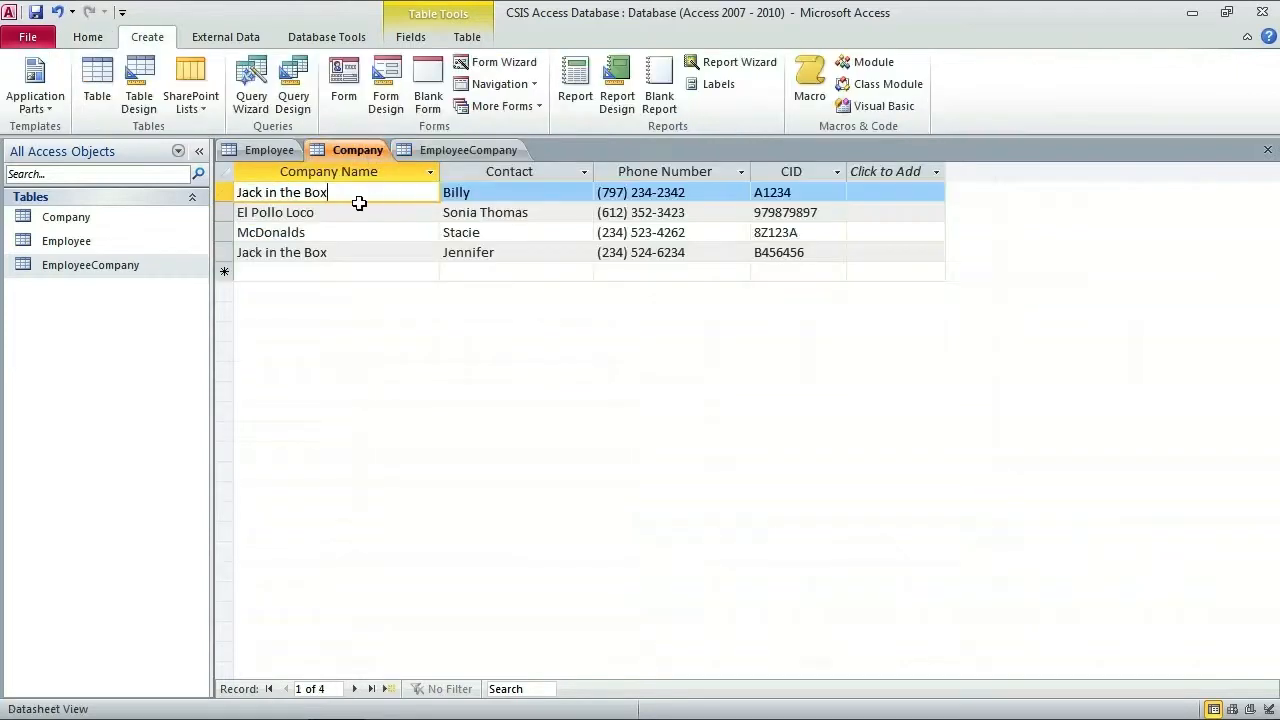
{"action": "left_click", "coordinate": [274, 154]}
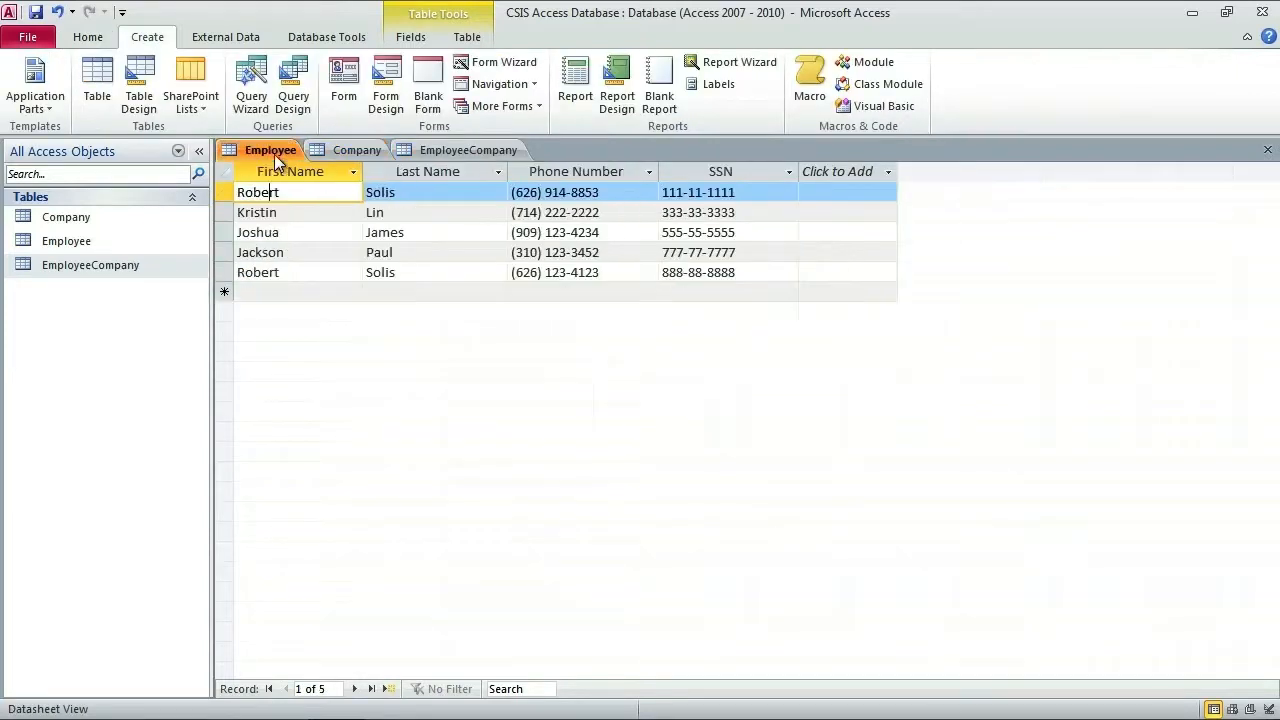
{"action": "left_click", "coordinate": [357, 150]}
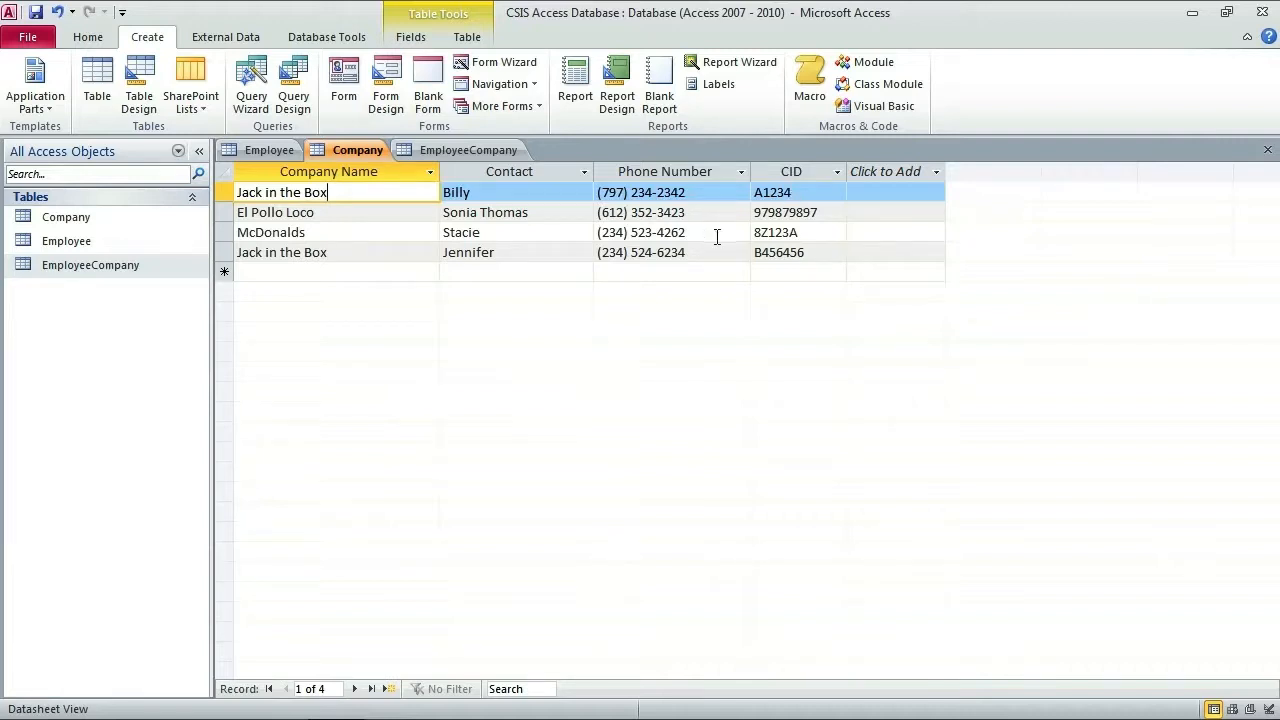
{"action": "left_click", "coordinate": [787, 214]}
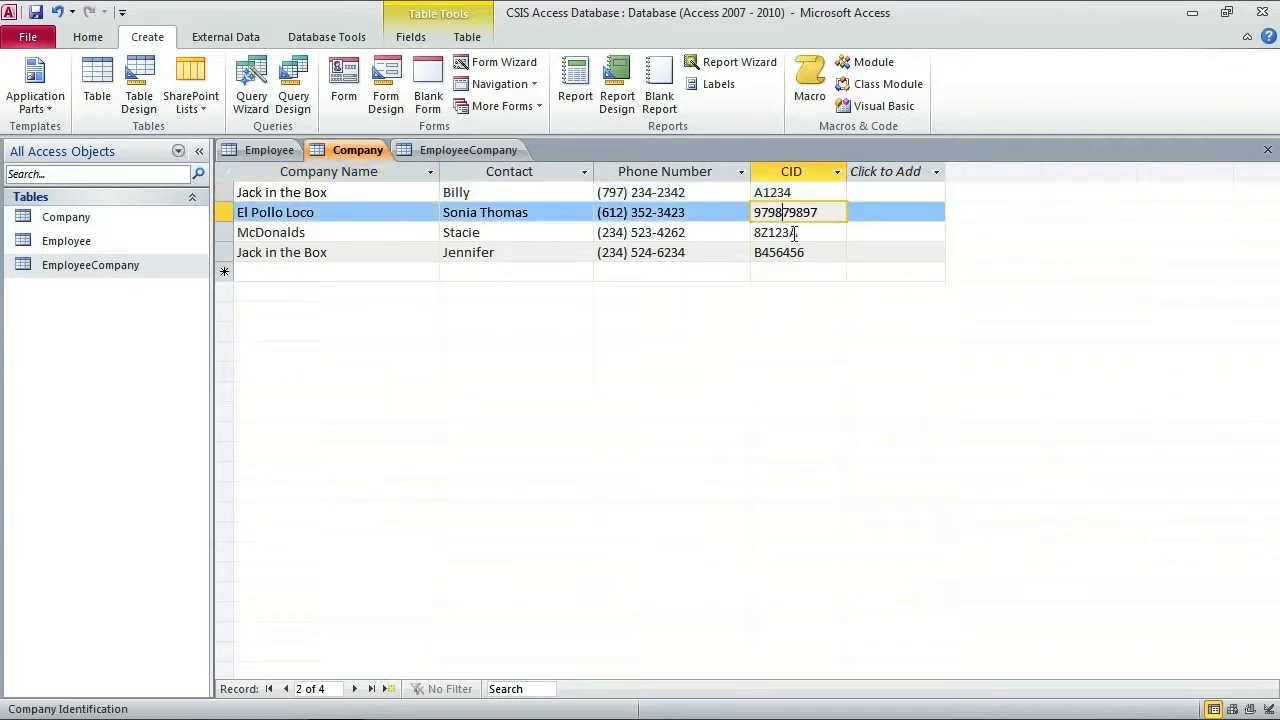
{"action": "double_click", "coordinate": [787, 213]}
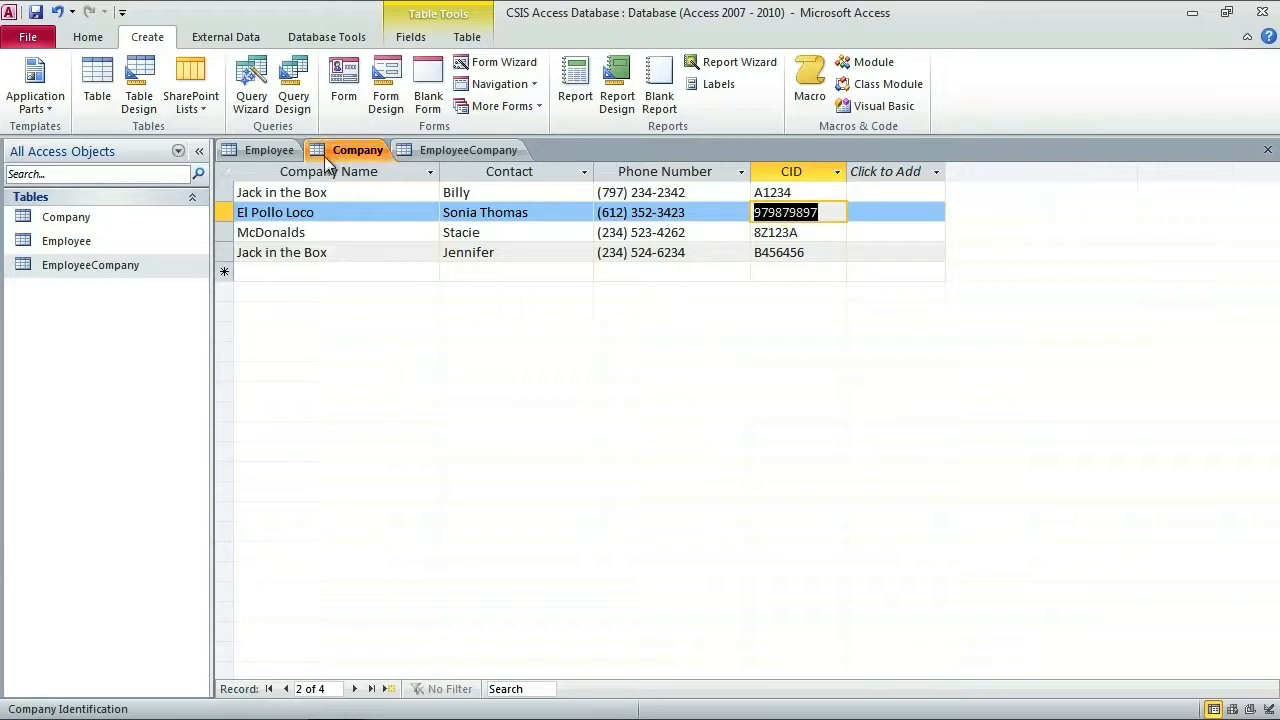
{"action": "left_click", "coordinate": [266, 151]}
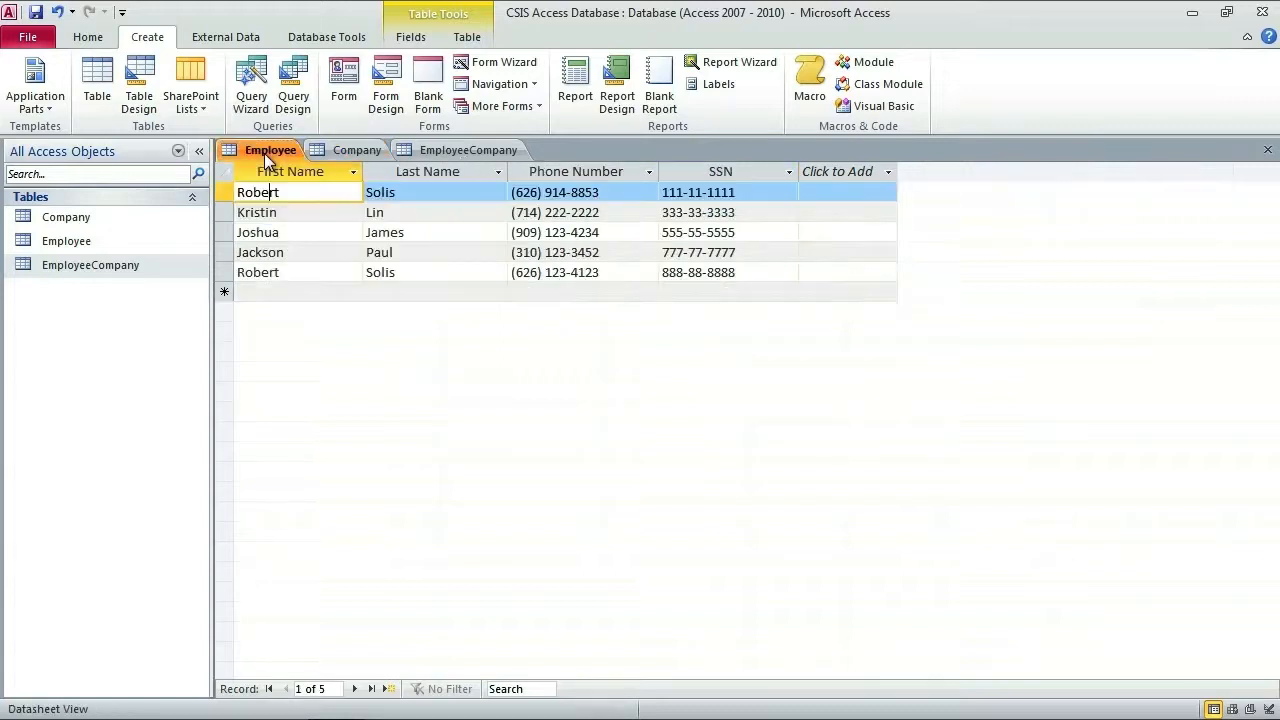
{"action": "left_click", "coordinate": [287, 216]}
{"action": "left_click", "coordinate": [356, 151]}
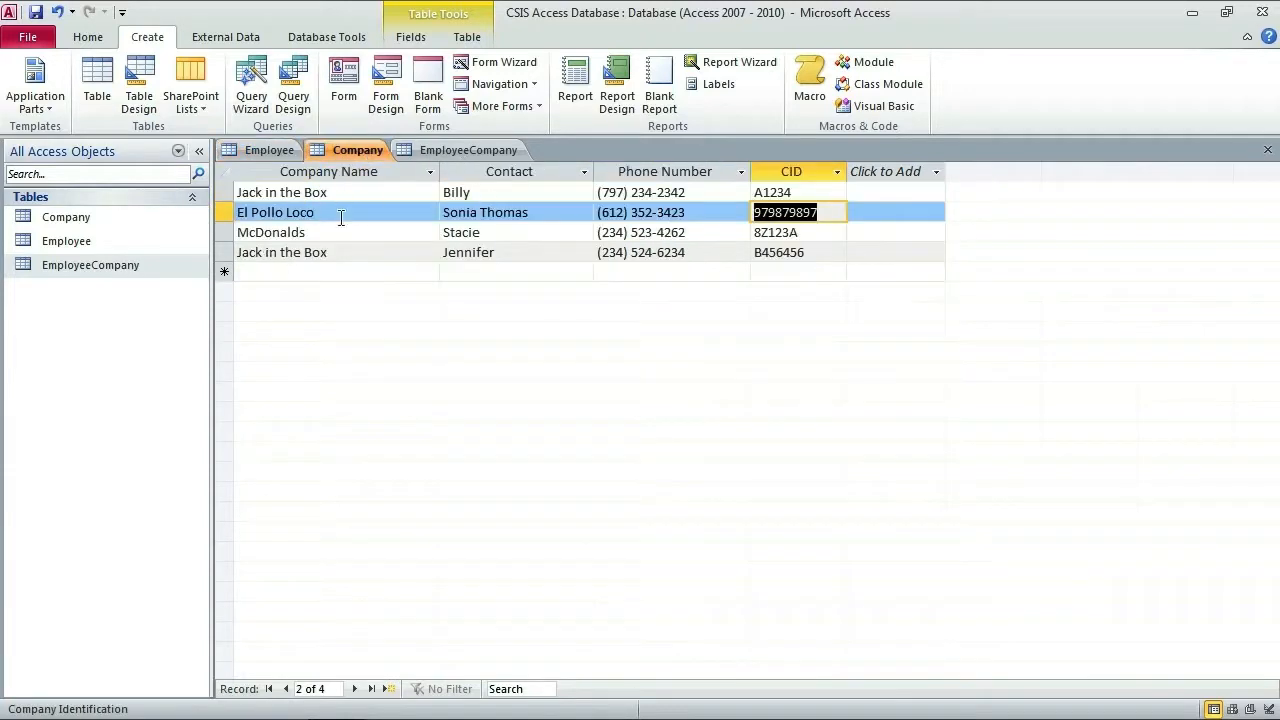
{"action": "left_click", "coordinate": [261, 157]}
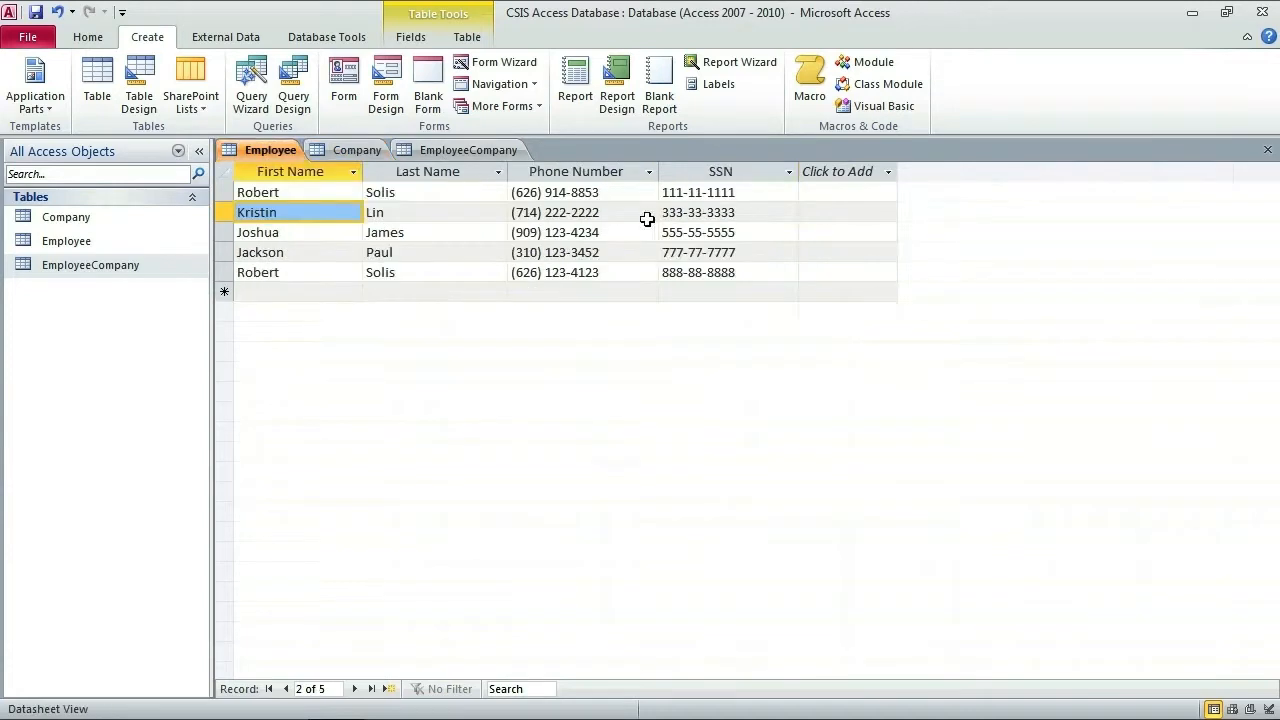
{"action": "left_click", "coordinate": [485, 150]}
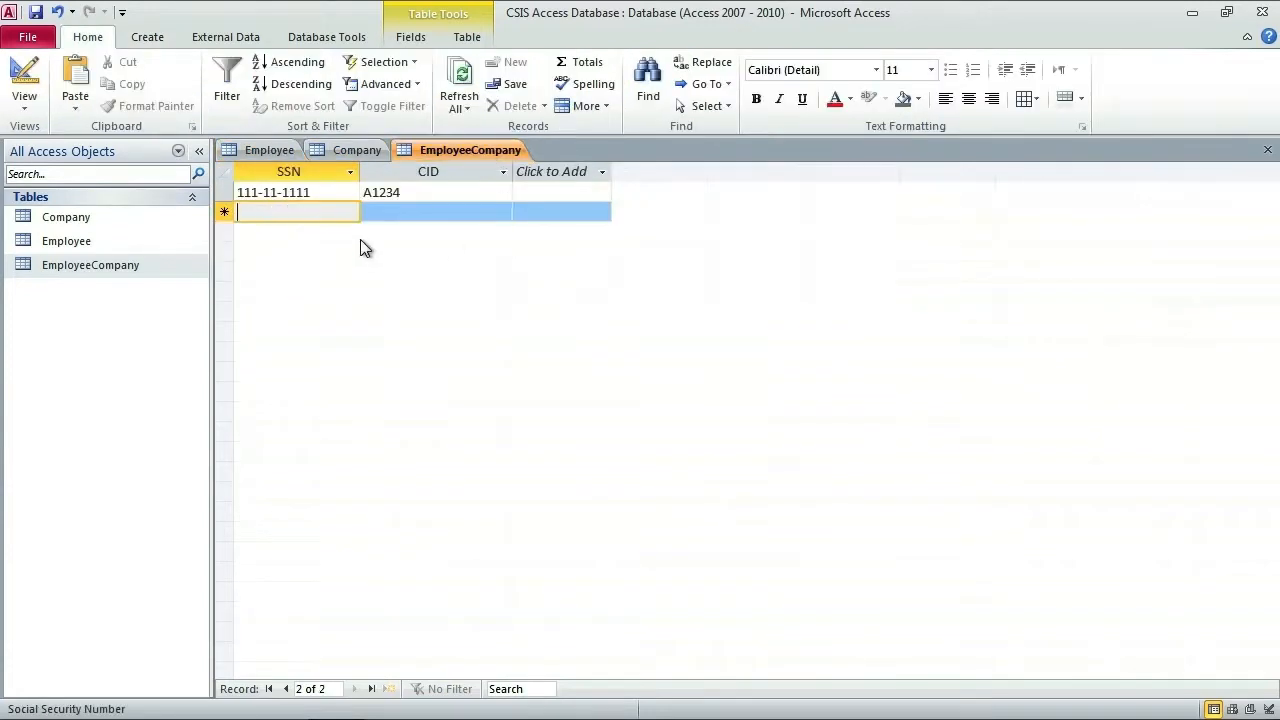
Step: Add the EmployeeCompany record SSN 333-33-3333 with CID 979879897
{"action": "type", "text": "333333333"}
{"action": "key", "text": "Tab"}
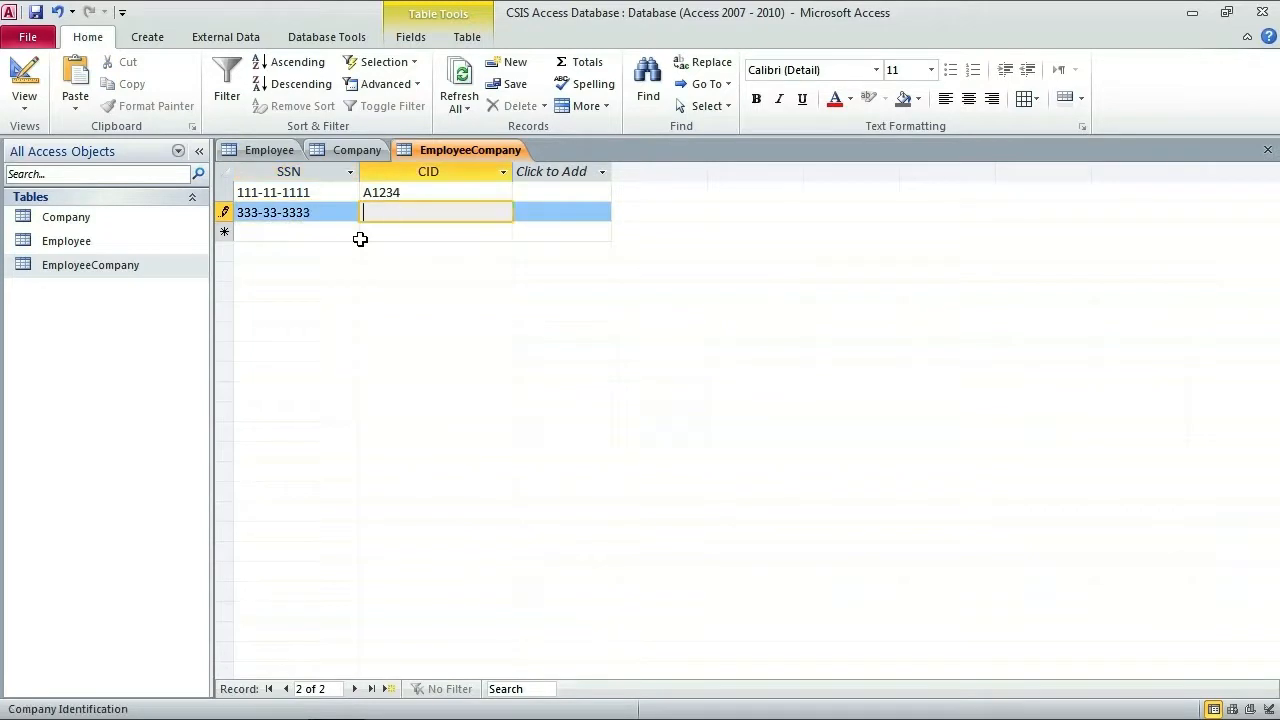
{"action": "type", "text": "979879897"}
{"action": "key", "text": "Tab"}
Step: Look up Joshua's employee record and McDonalds' CID 8Z123A in the Employee and Company tables
{"action": "left_click", "coordinate": [351, 149]}
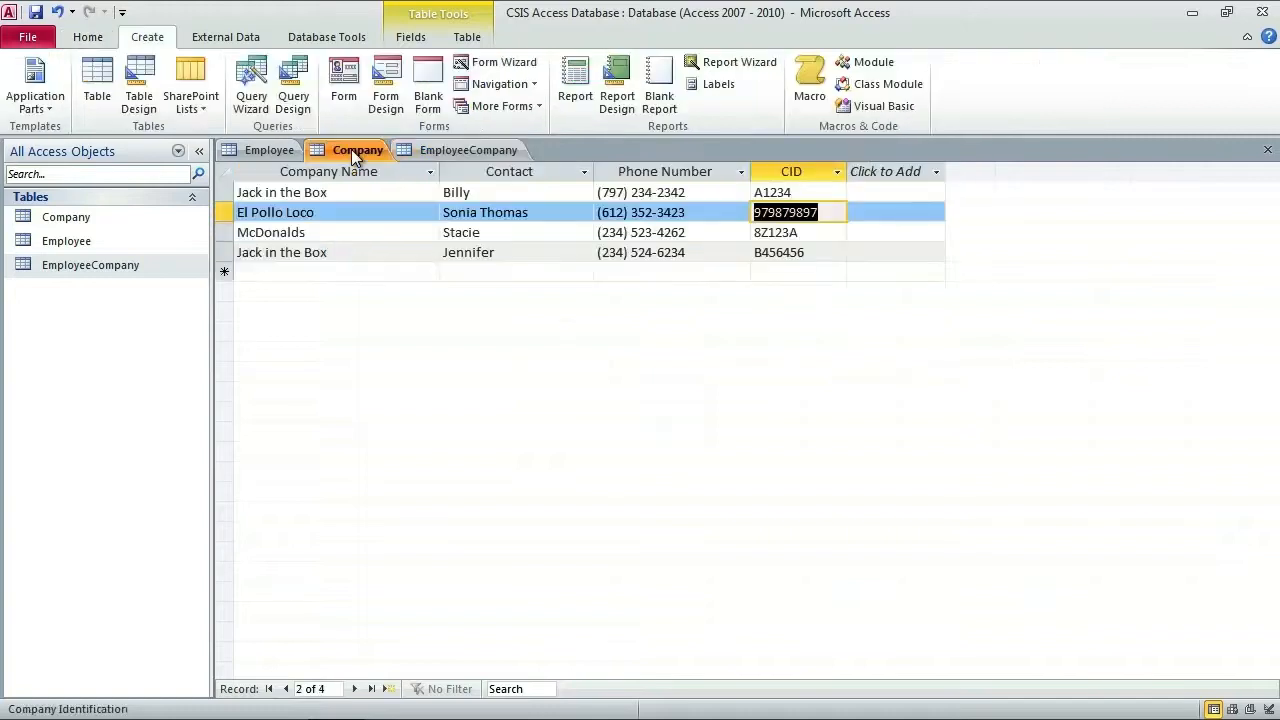
{"action": "left_click", "coordinate": [283, 155]}
{"action": "double_click", "coordinate": [292, 235]}
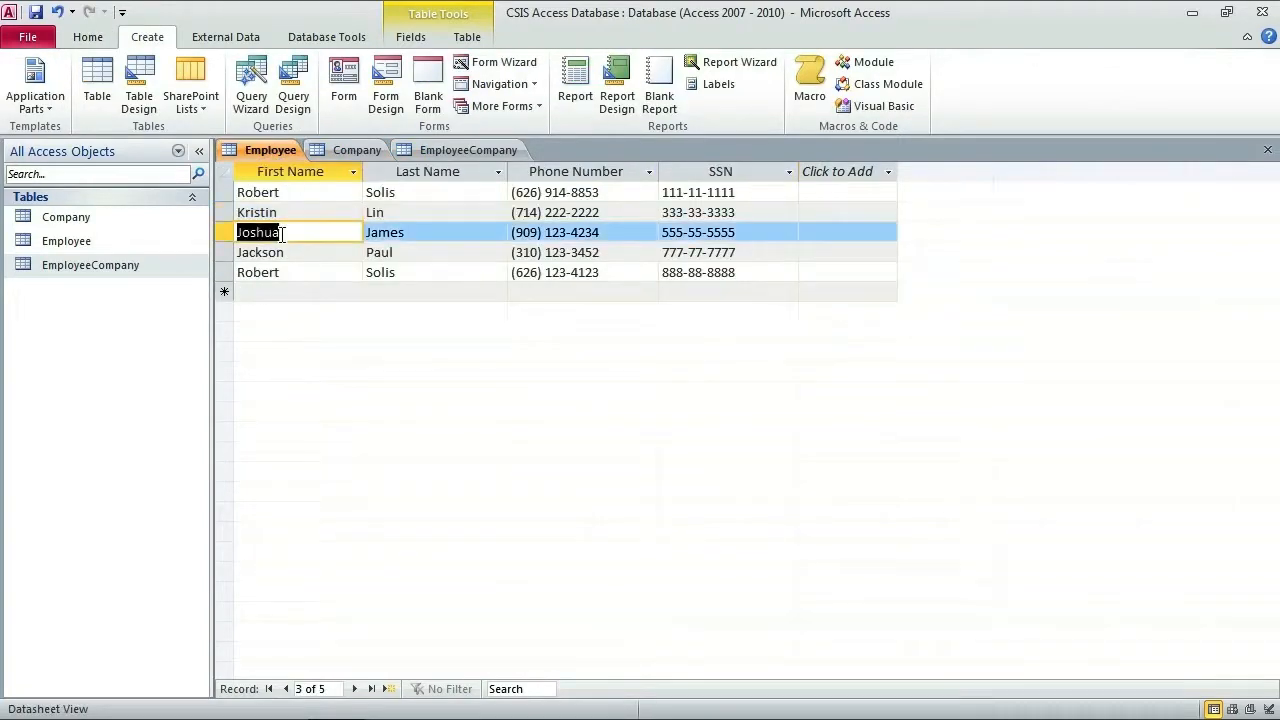
{"action": "left_click", "coordinate": [352, 152]}
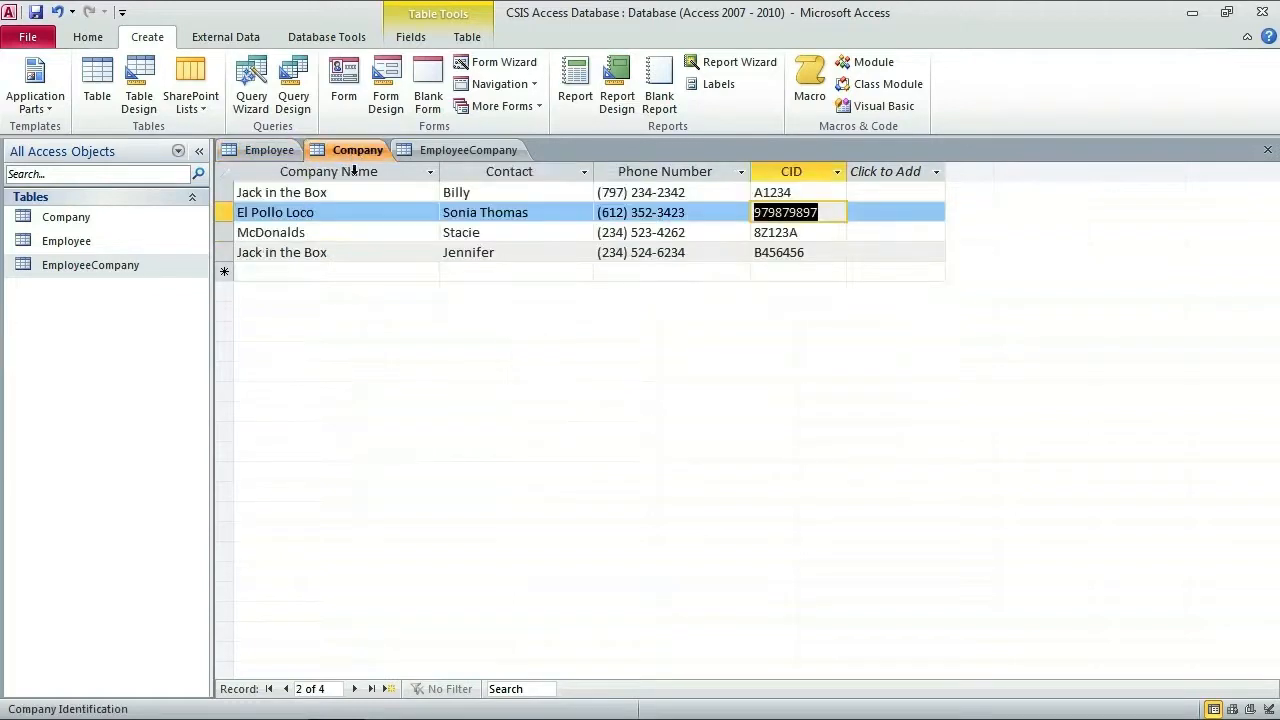
{"action": "left_click", "coordinate": [282, 233]}
{"action": "double_click", "coordinate": [777, 232]}
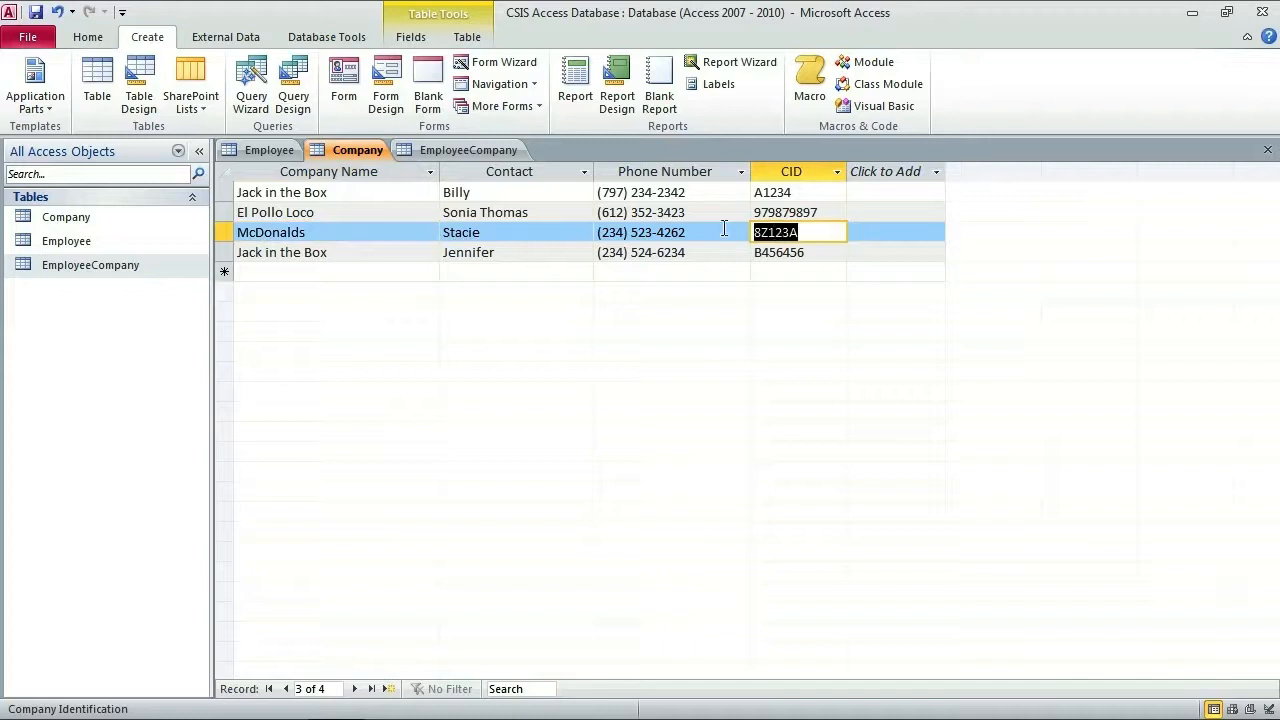
{"action": "left_click", "coordinate": [478, 156]}
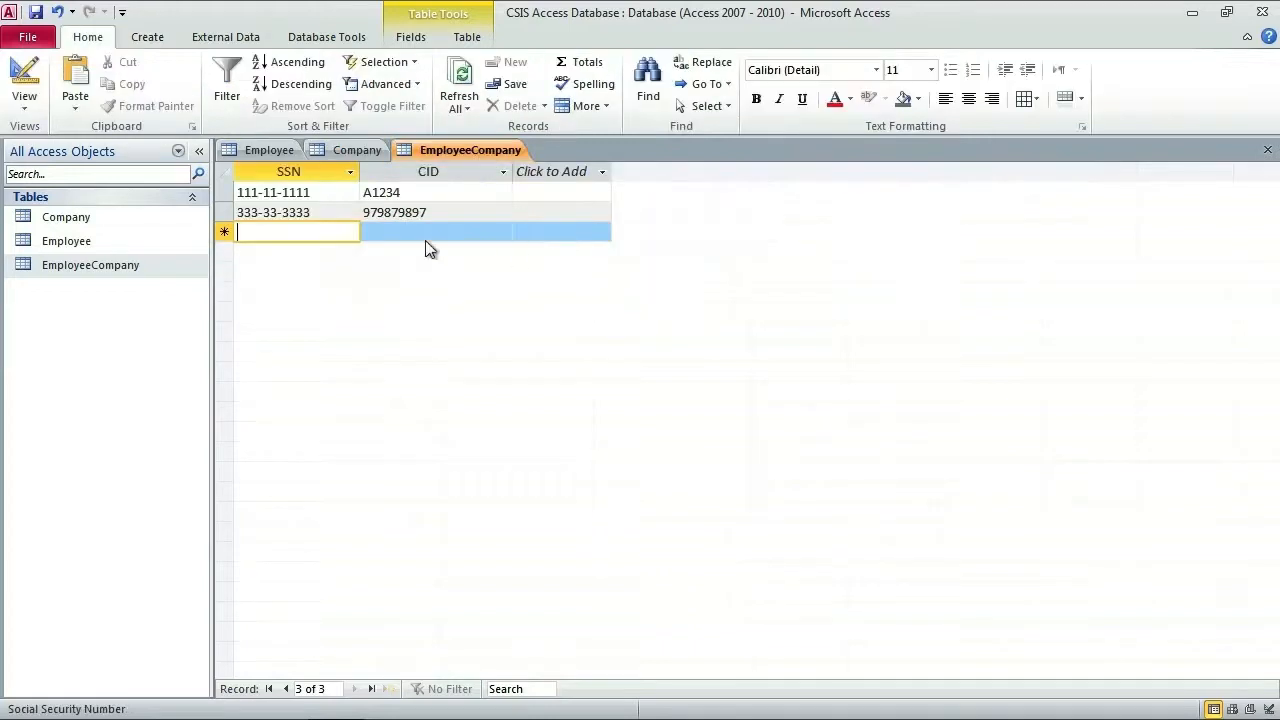
Step: Add the record SSN 555-55-5555 with CID 8Z123A, then bring up the Employee table
{"action": "type", "text": "555555555"}
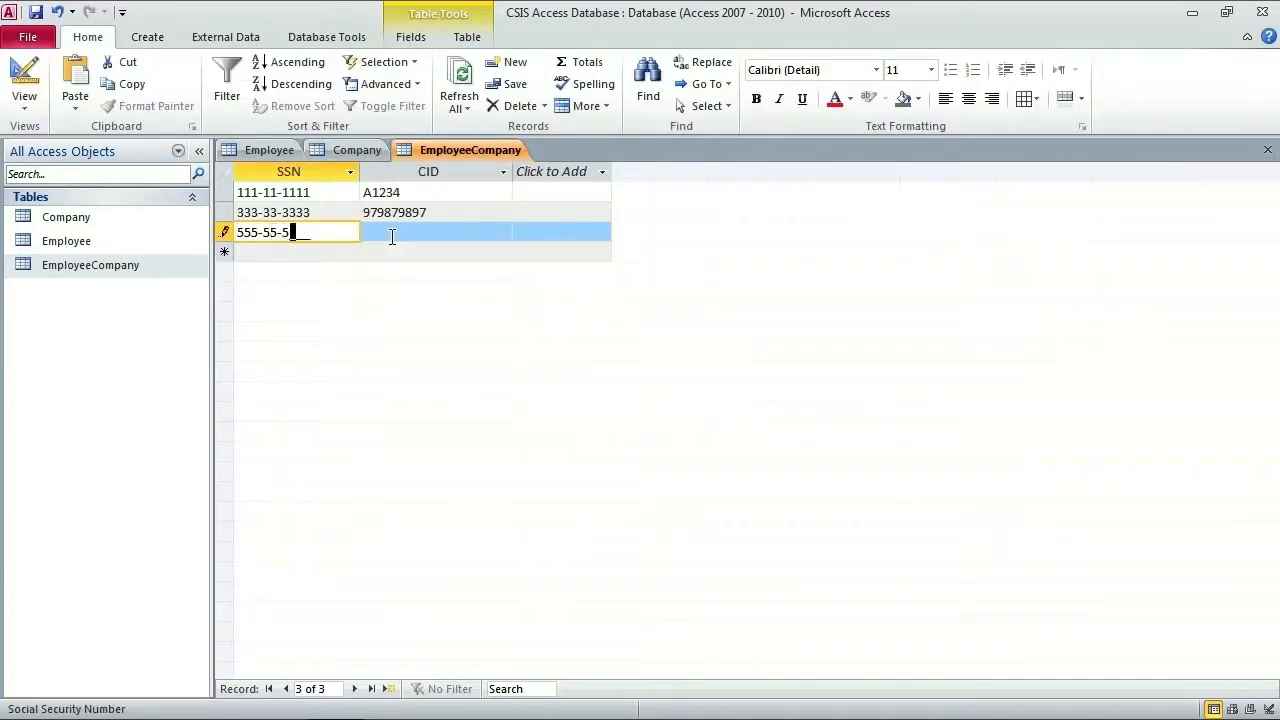
{"action": "key", "text": "Tab"}
{"action": "type", "text": "8Z123A"}
{"action": "key", "text": "Tab"}
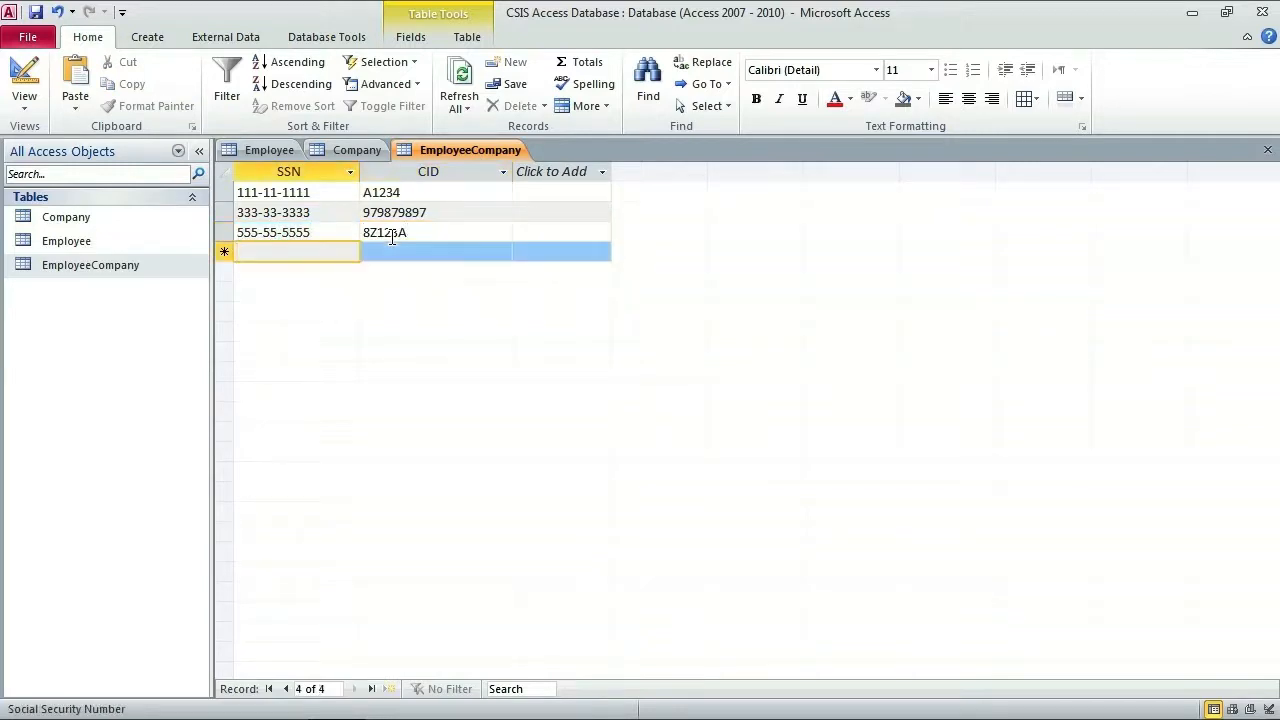
{"action": "left_click", "coordinate": [270, 152]}
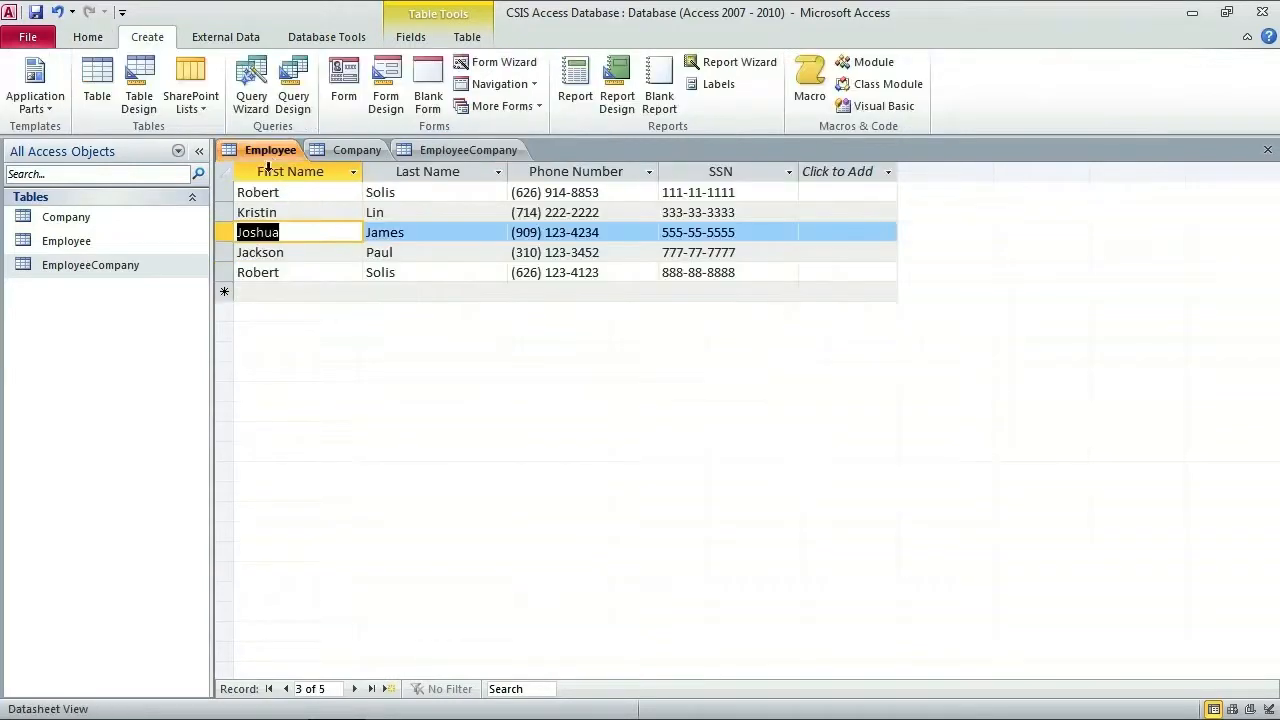
Step: Review Jackson's and Robert's records in the Employee table
{"action": "left_click", "coordinate": [291, 254]}
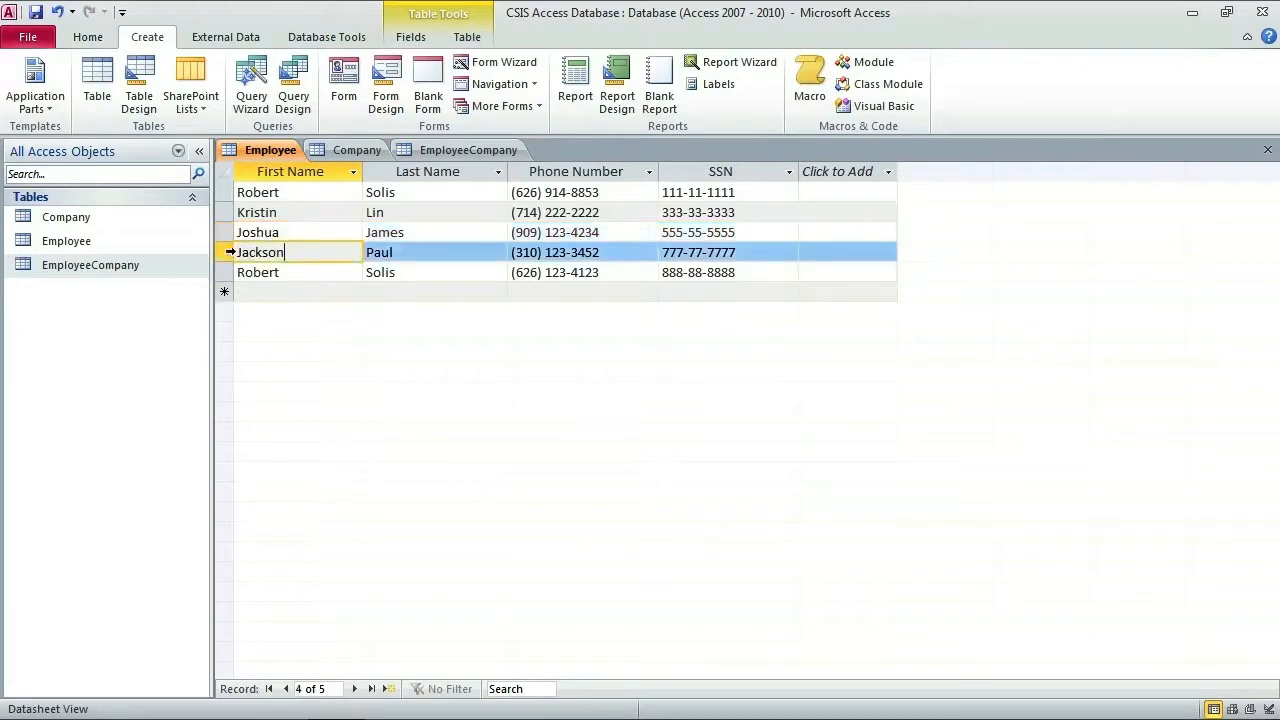
{"action": "left_click", "coordinate": [226, 252]}
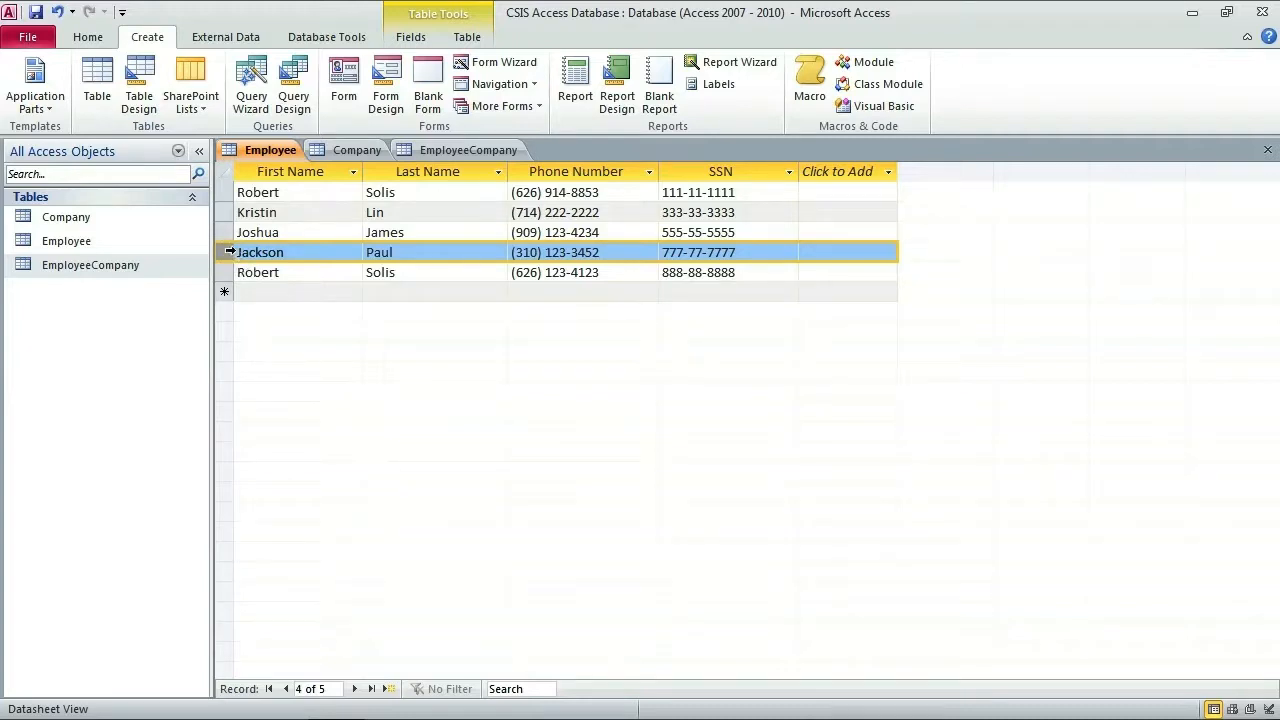
{"action": "left_click", "coordinate": [224, 192]}
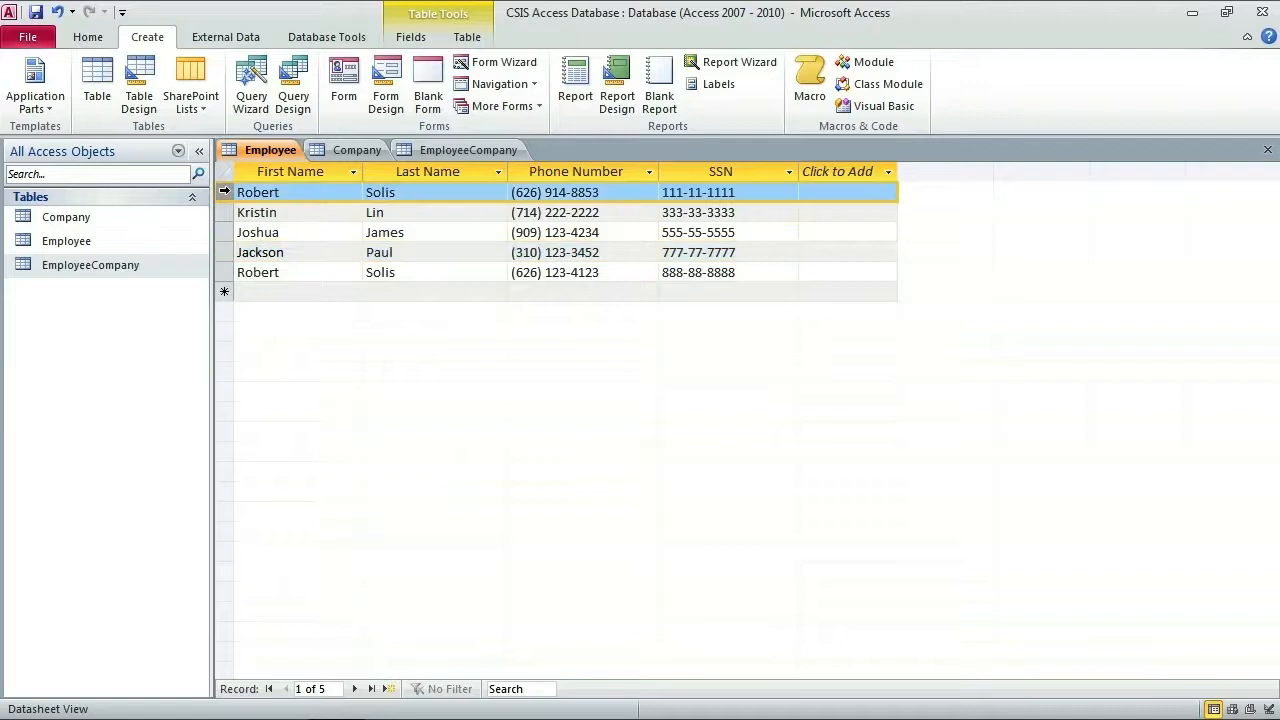
{"action": "left_click", "coordinate": [224, 252]}
{"action": "left_click", "coordinate": [224, 192]}
{"action": "left_click", "coordinate": [224, 252]}
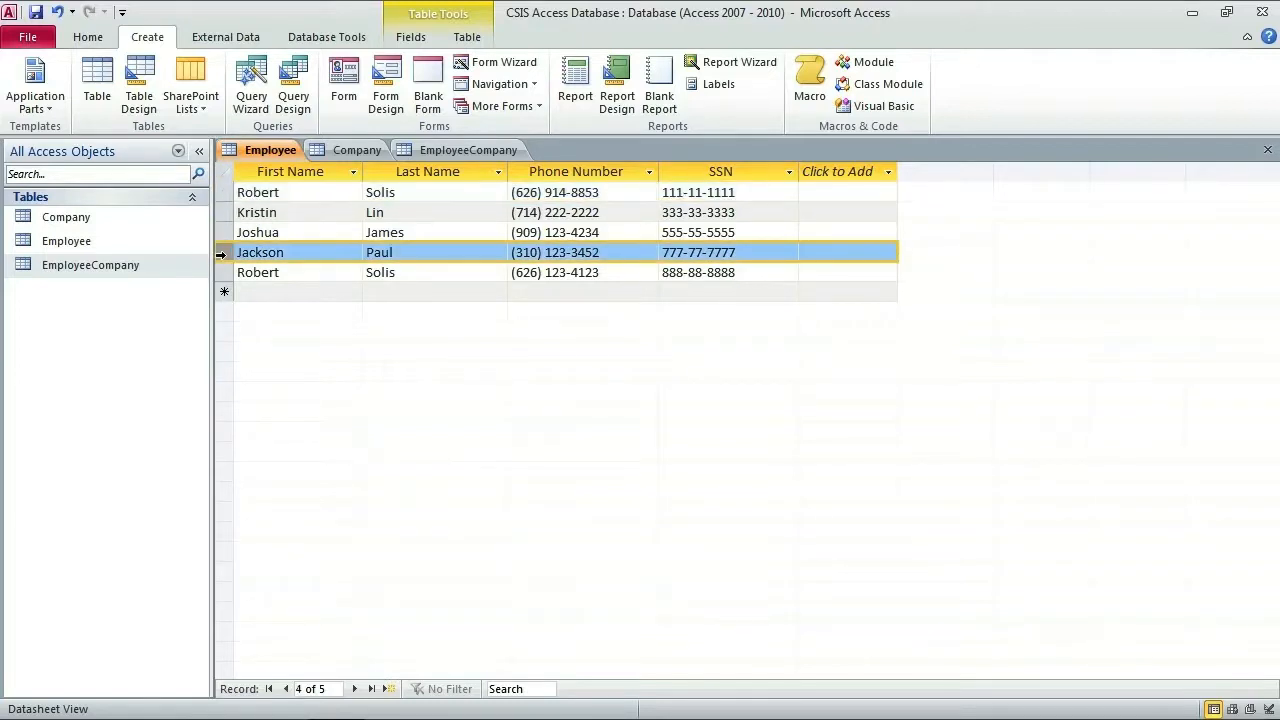
Step: Find the second Jack in the Box company's CID B456456 in the Company table
{"action": "left_click", "coordinate": [340, 149]}
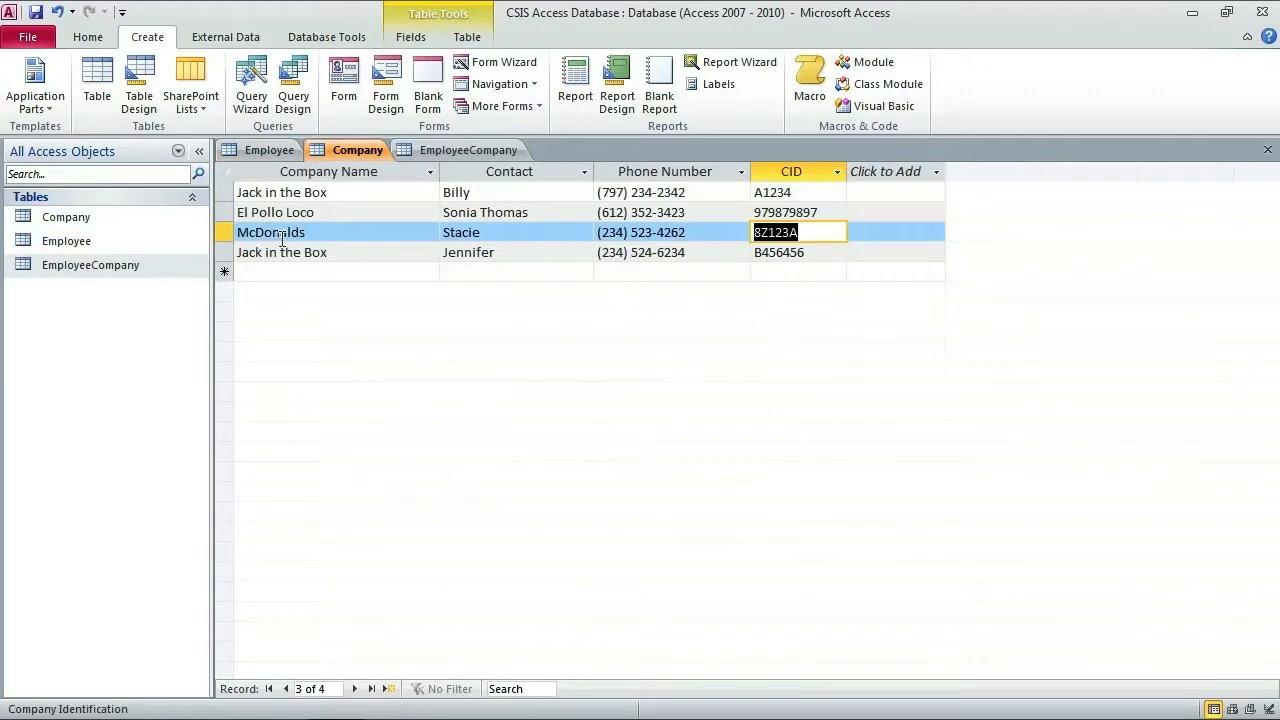
{"action": "left_click", "coordinate": [487, 152]}
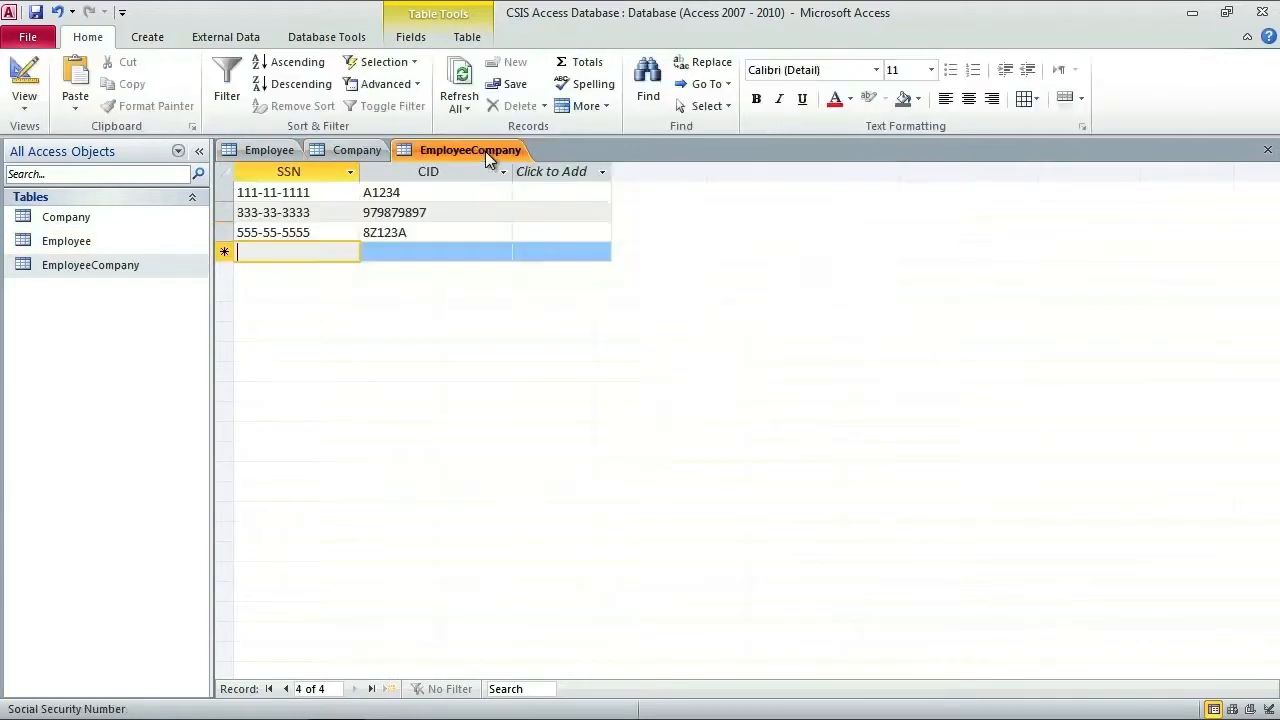
{"action": "left_click", "coordinate": [357, 156]}
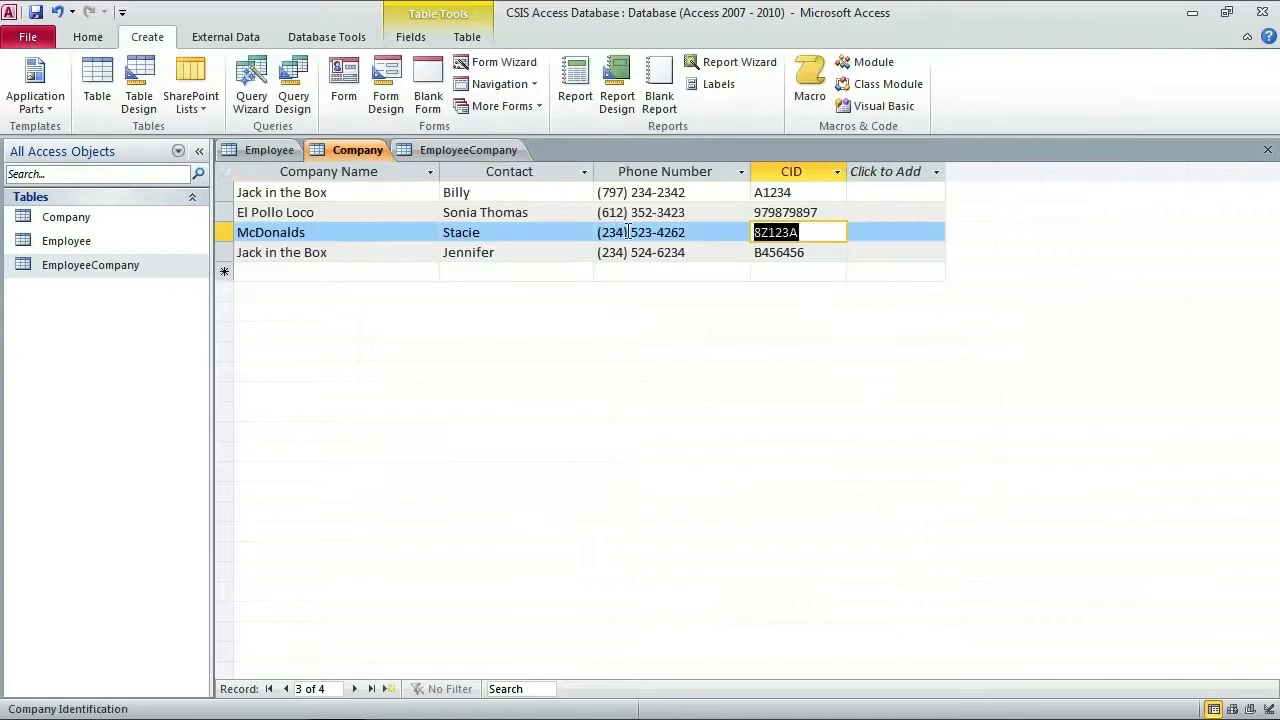
{"action": "left_click", "coordinate": [380, 252]}
{"action": "double_click", "coordinate": [789, 254]}
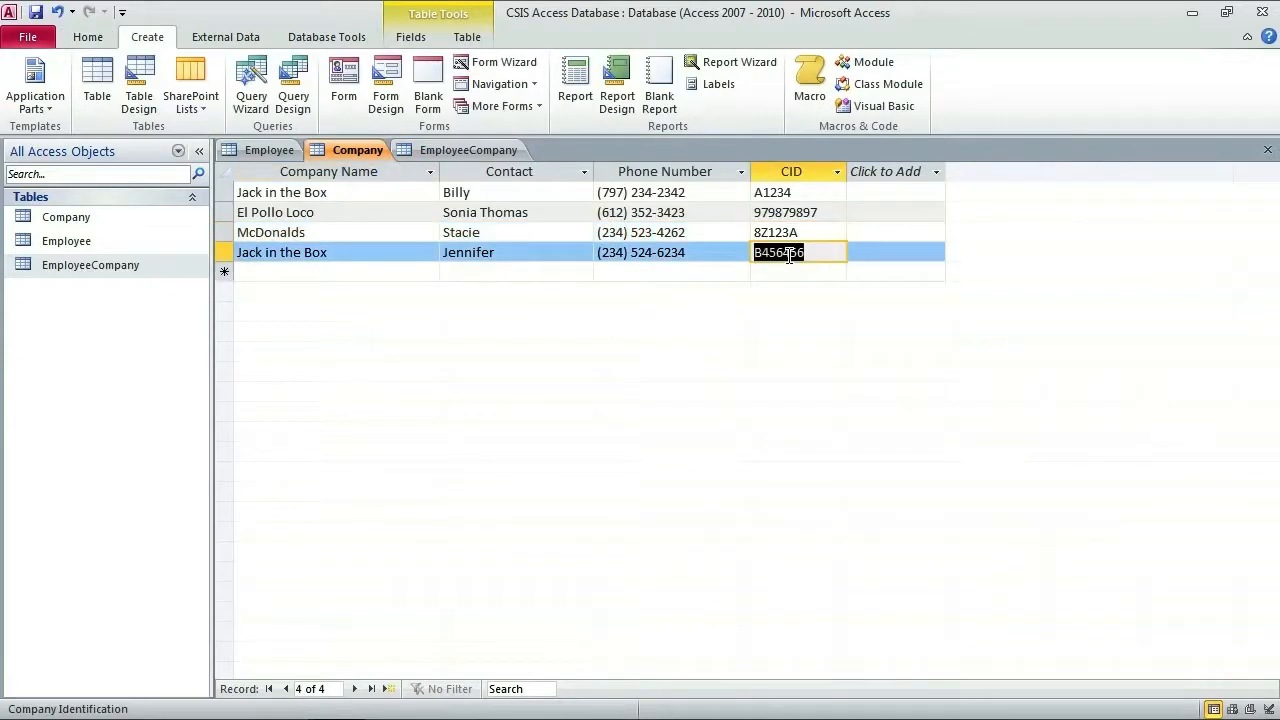
{"action": "left_click", "coordinate": [266, 150]}
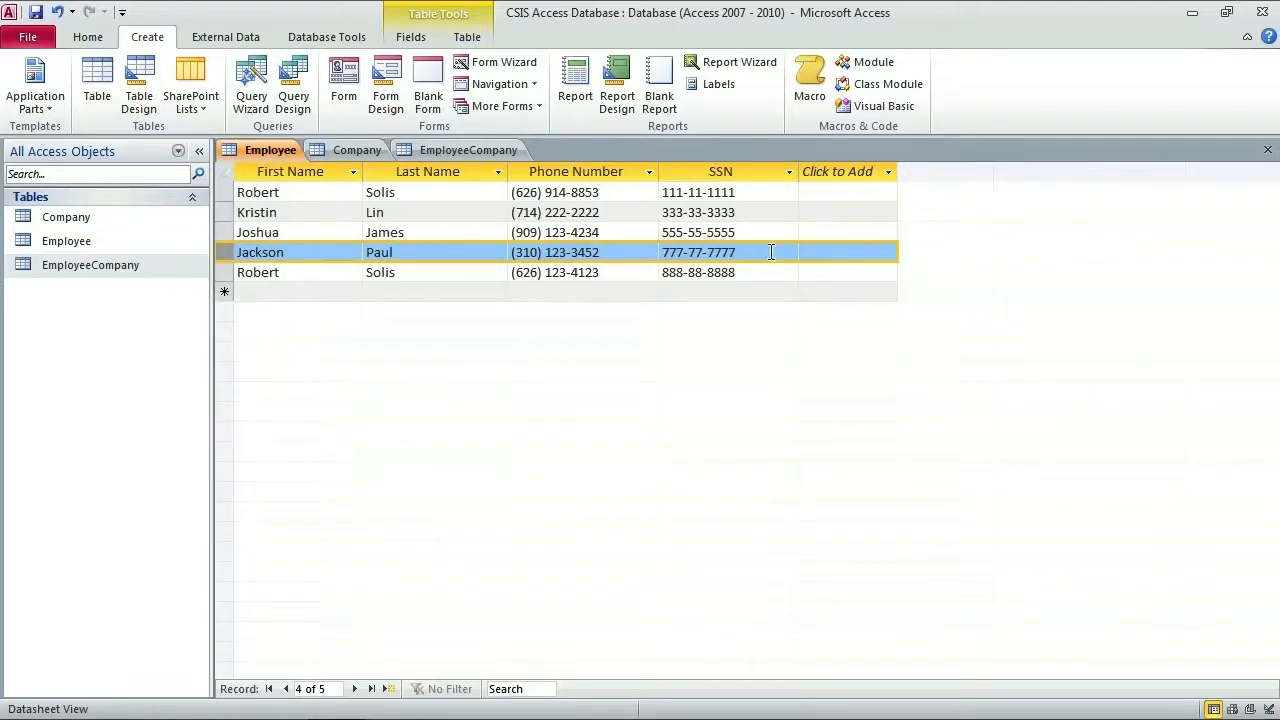
{"action": "left_click", "coordinate": [370, 153]}
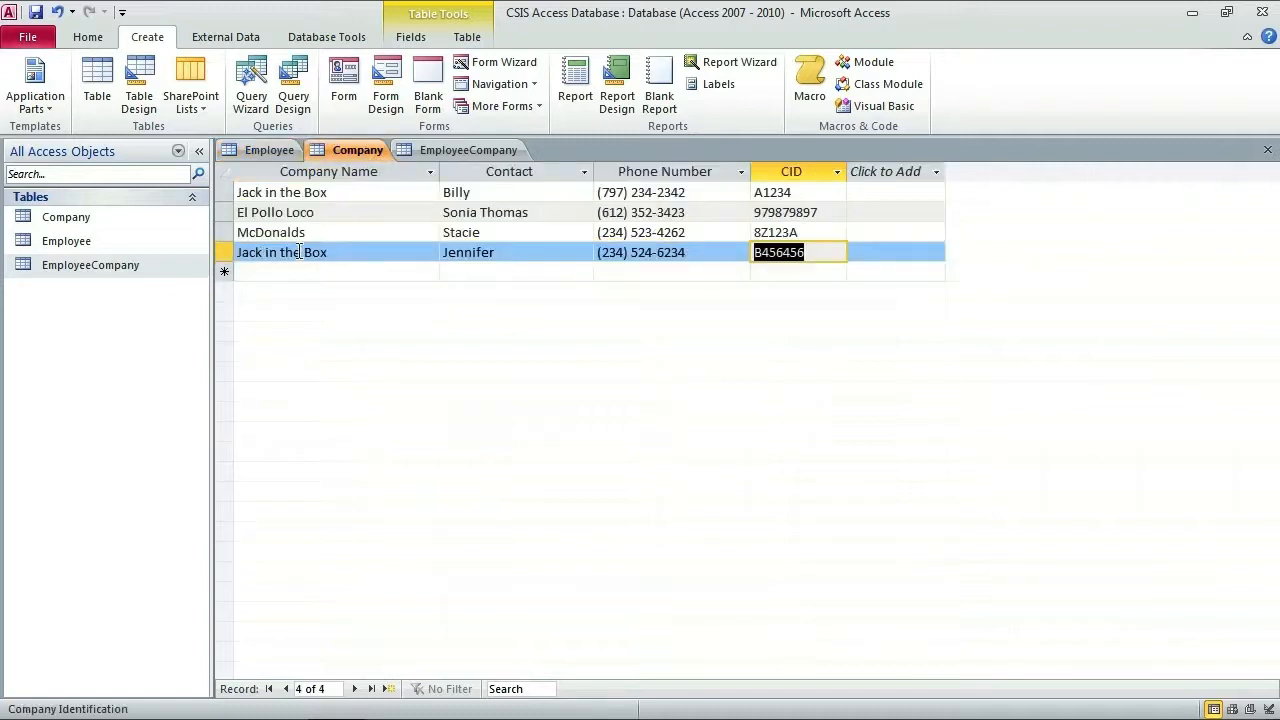
{"action": "left_click", "coordinate": [447, 155]}
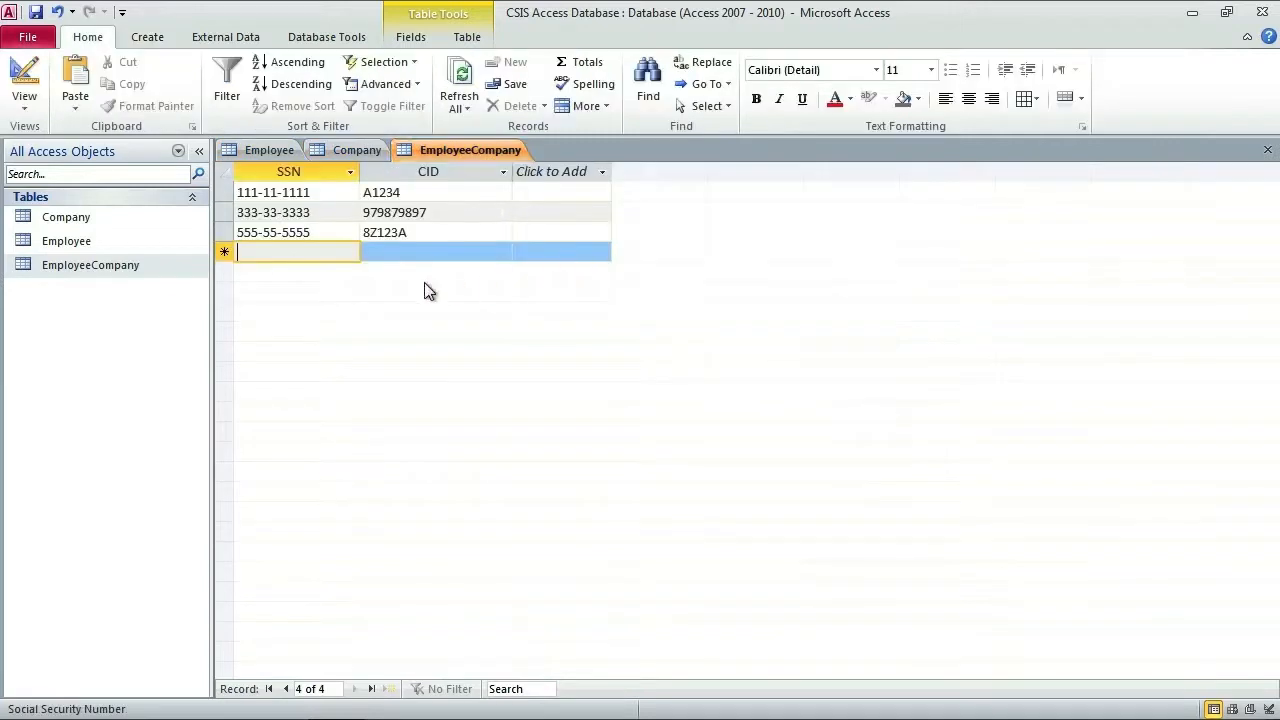
Step: Add records pairing SSNs 111-11-1111 and 777-77-7777 with CID B456456
{"action": "type", "text": "111-11-1111"}
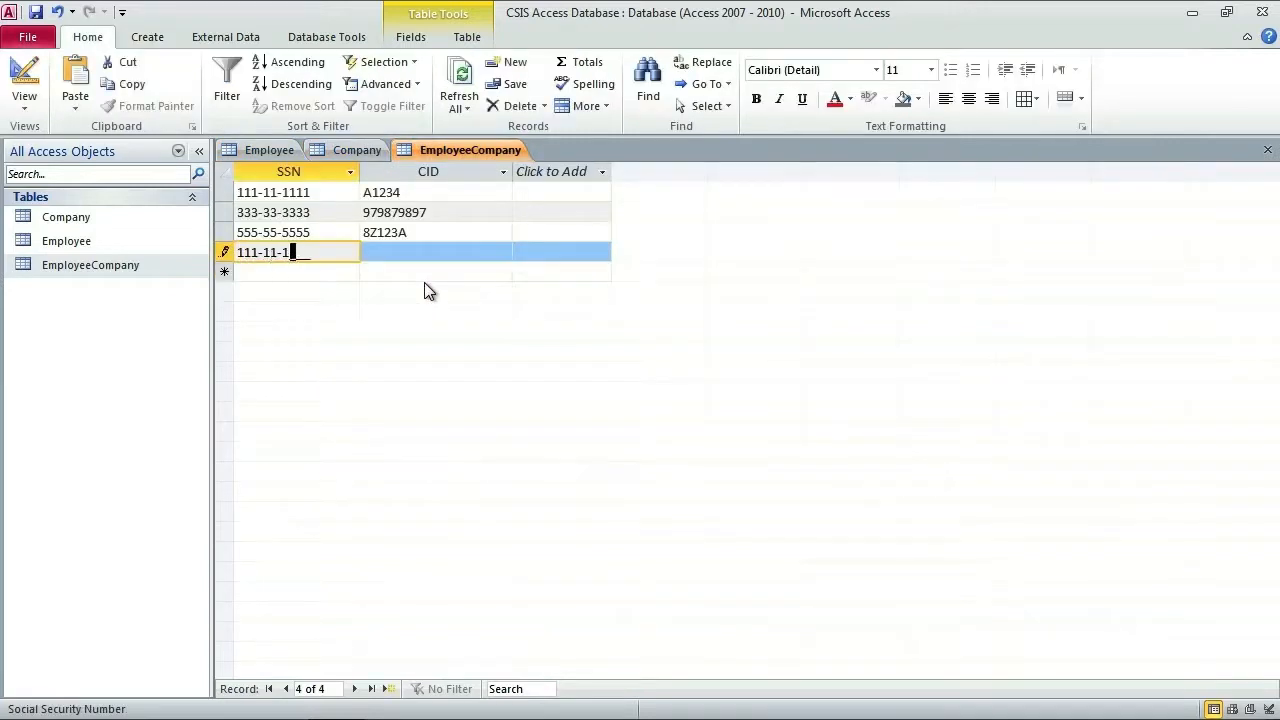
{"action": "type", "text": "B456456"}
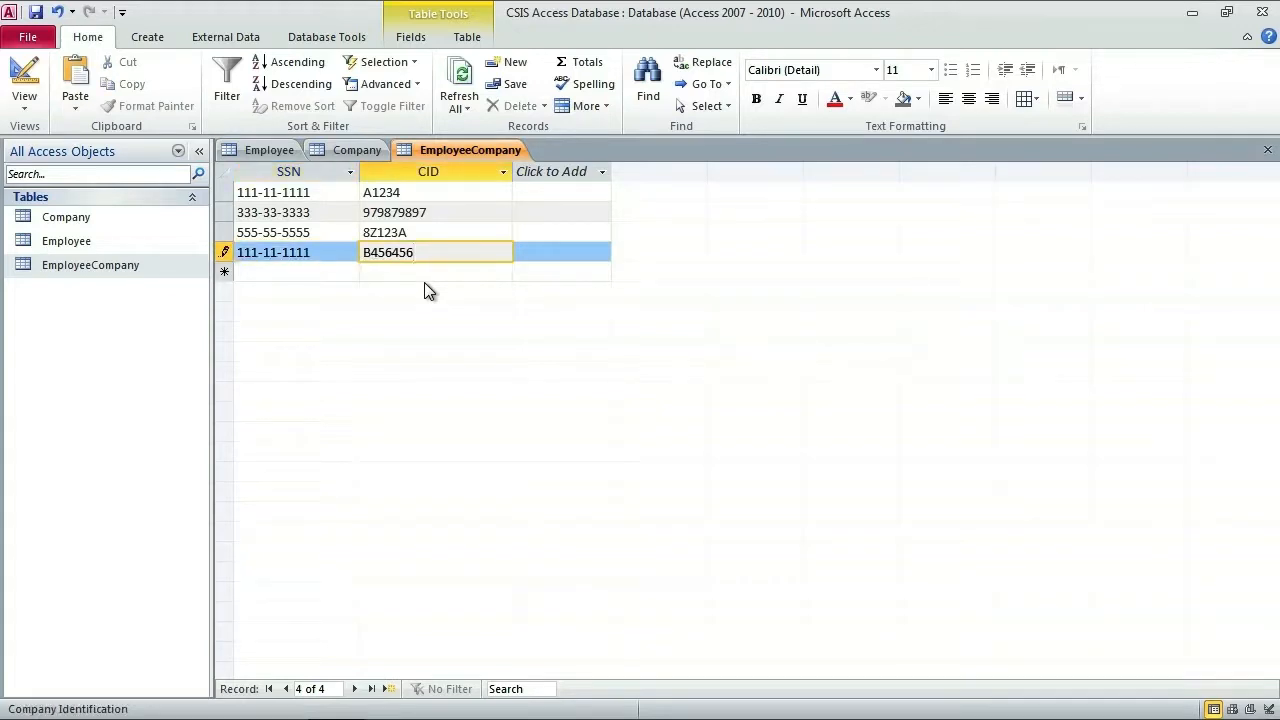
{"action": "key", "text": "Tab"}
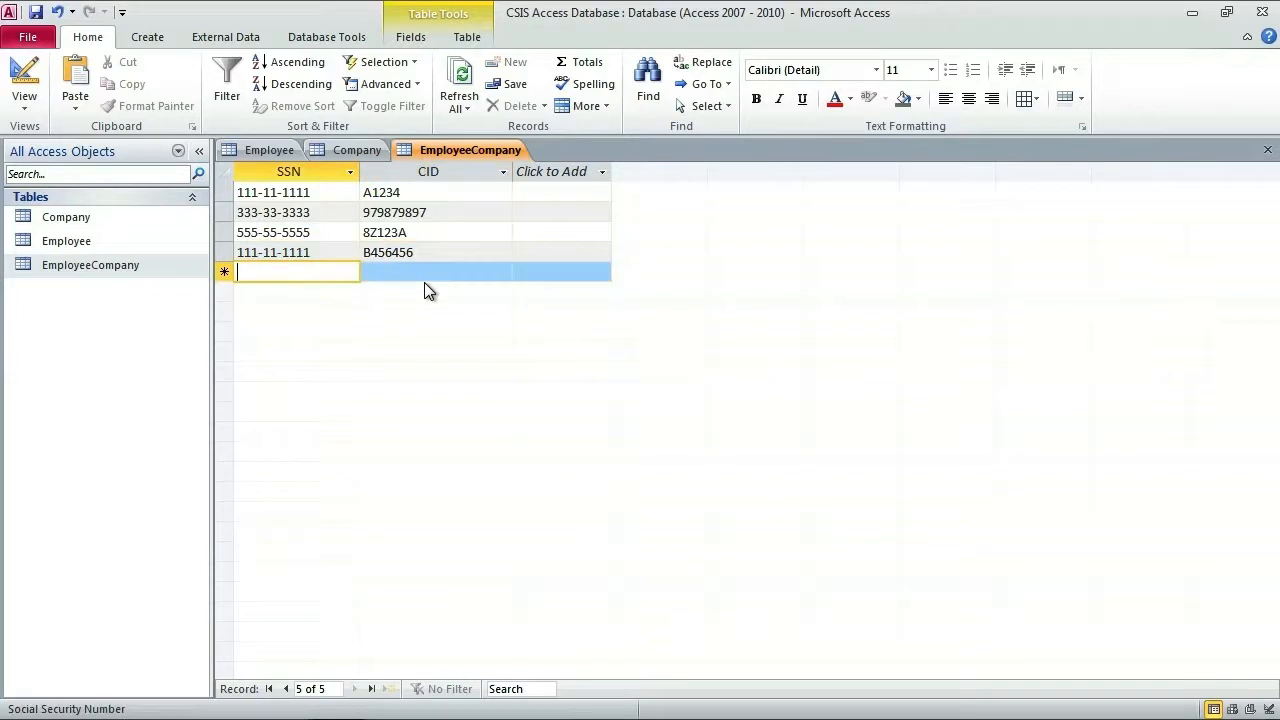
{"action": "left_click", "coordinate": [232, 150]}
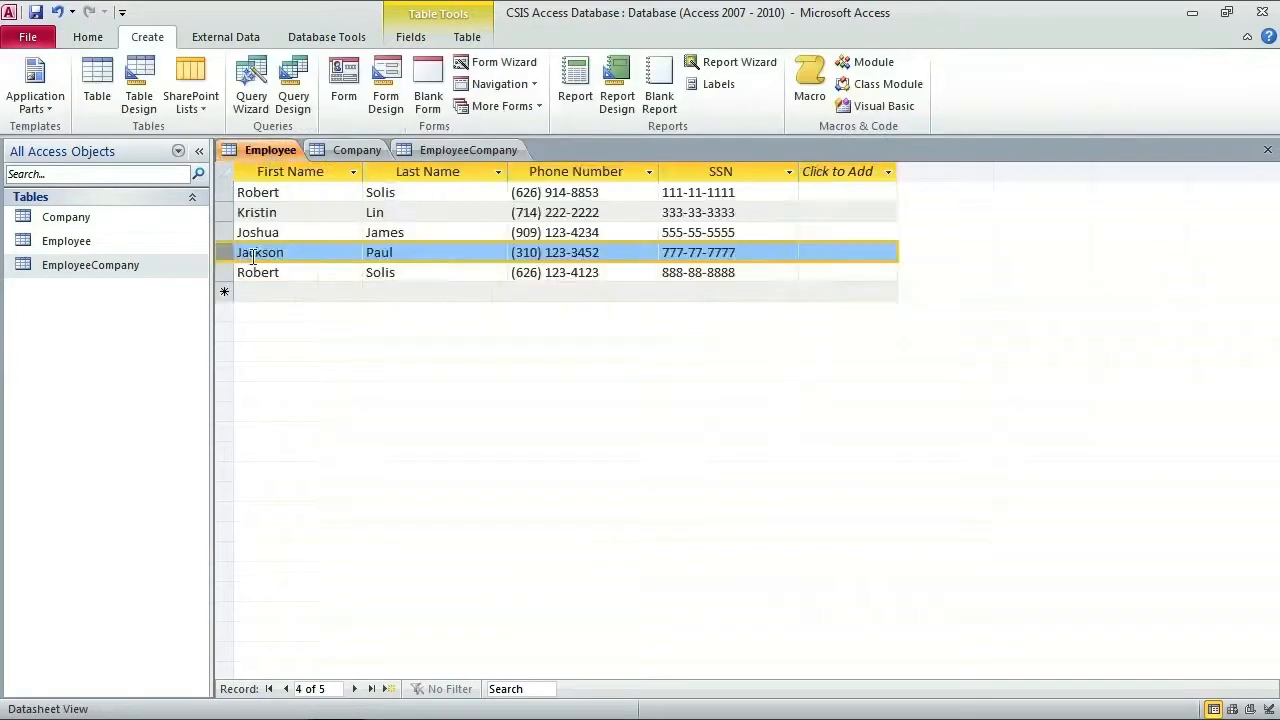
{"action": "left_click", "coordinate": [443, 151]}
{"action": "type", "text": "777777777"}
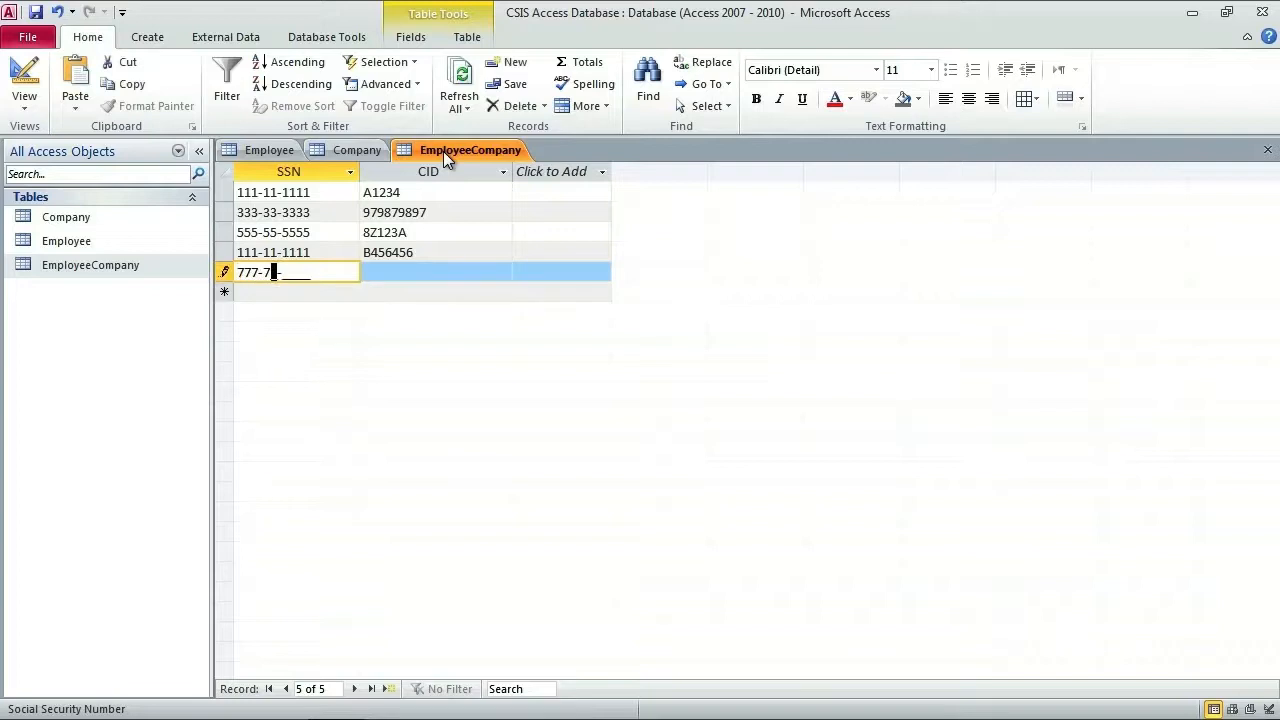
{"action": "key", "text": "Tab"}
{"action": "key", "text": "ctrl+apostrophe"}
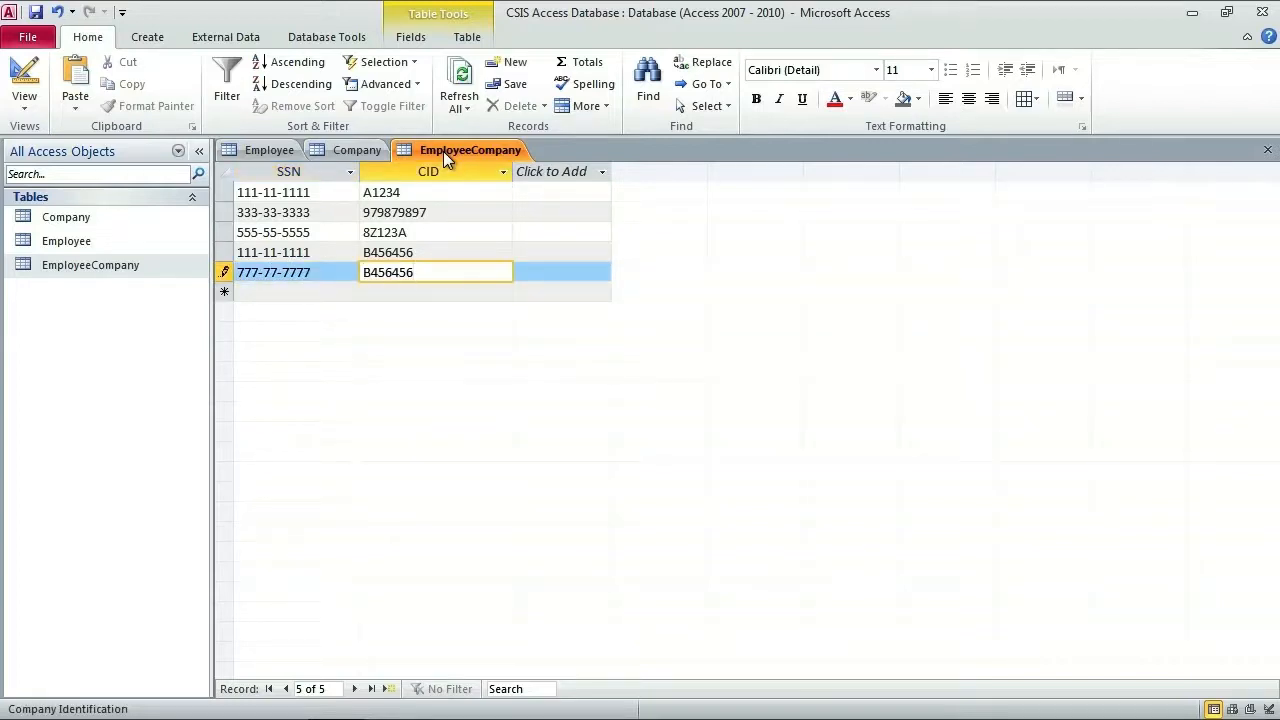
{"action": "key", "text": "Tab"}
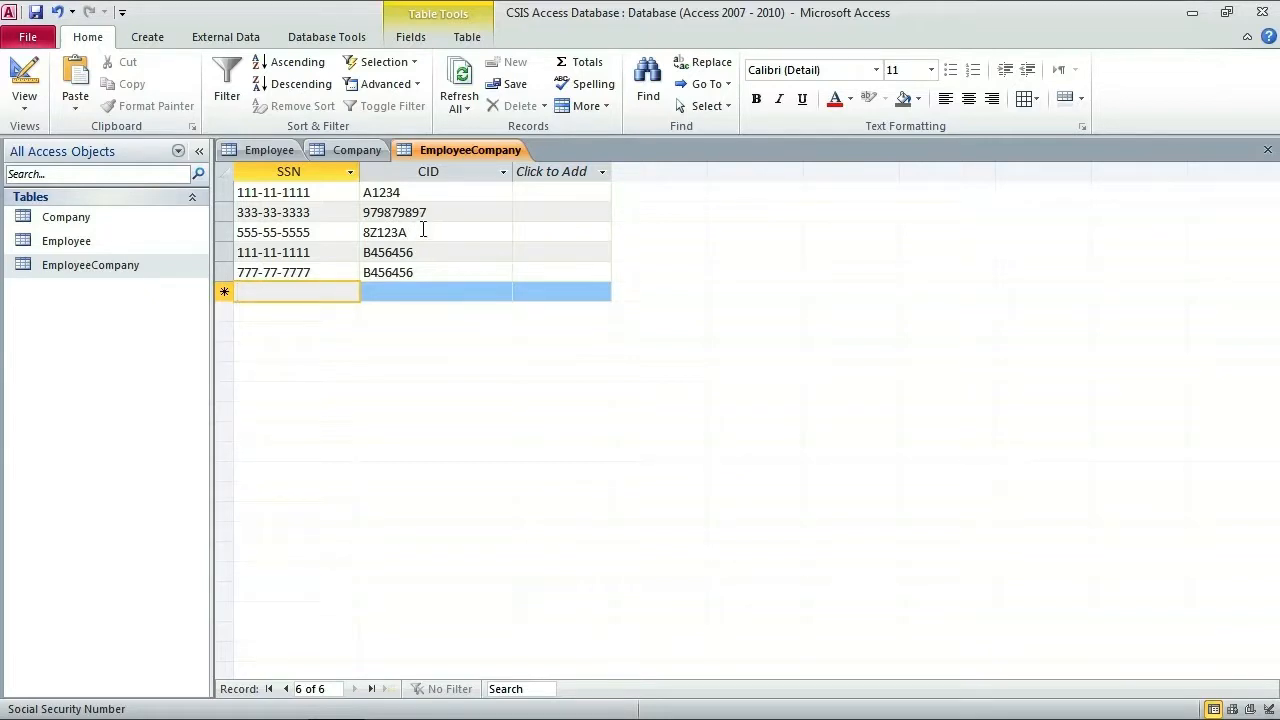
Step: Flip between the Employee, Company and EmployeeCompany tables to review their records
{"action": "left_click", "coordinate": [268, 152]}
{"action": "left_click", "coordinate": [339, 148]}
{"action": "left_click", "coordinate": [455, 148]}
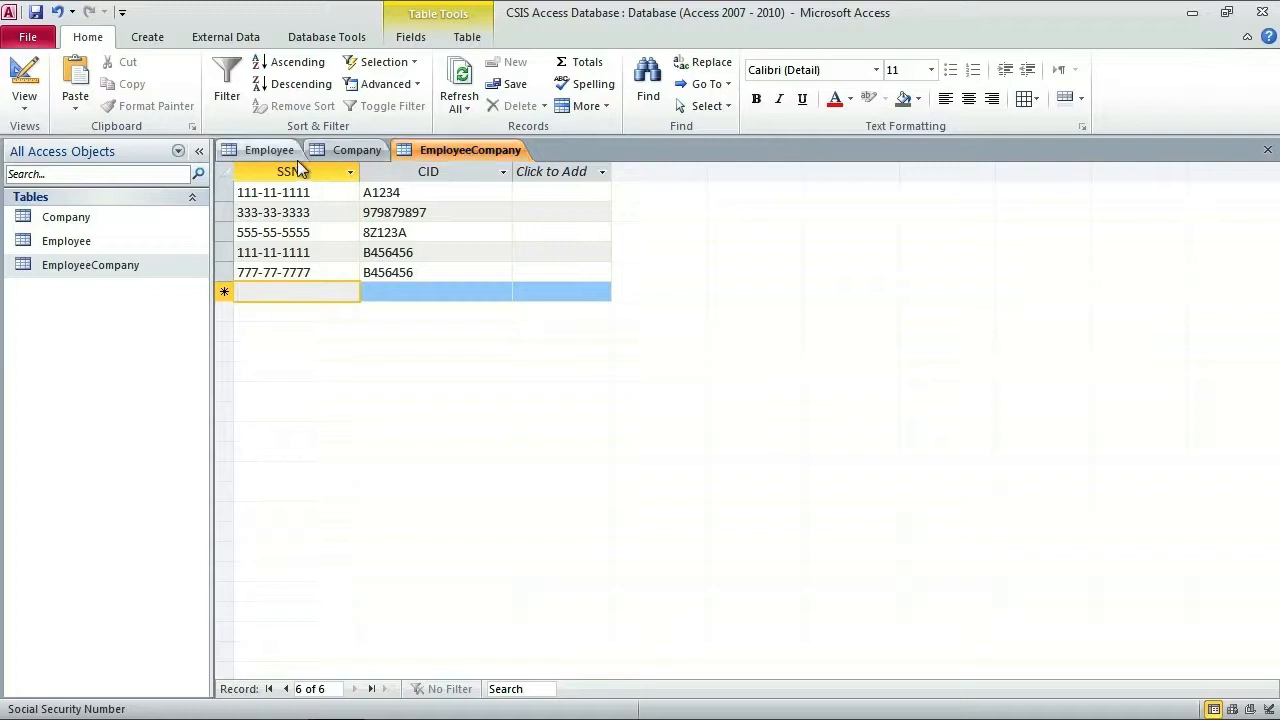
{"action": "left_click", "coordinate": [282, 150]}
{"action": "left_click", "coordinate": [468, 150]}
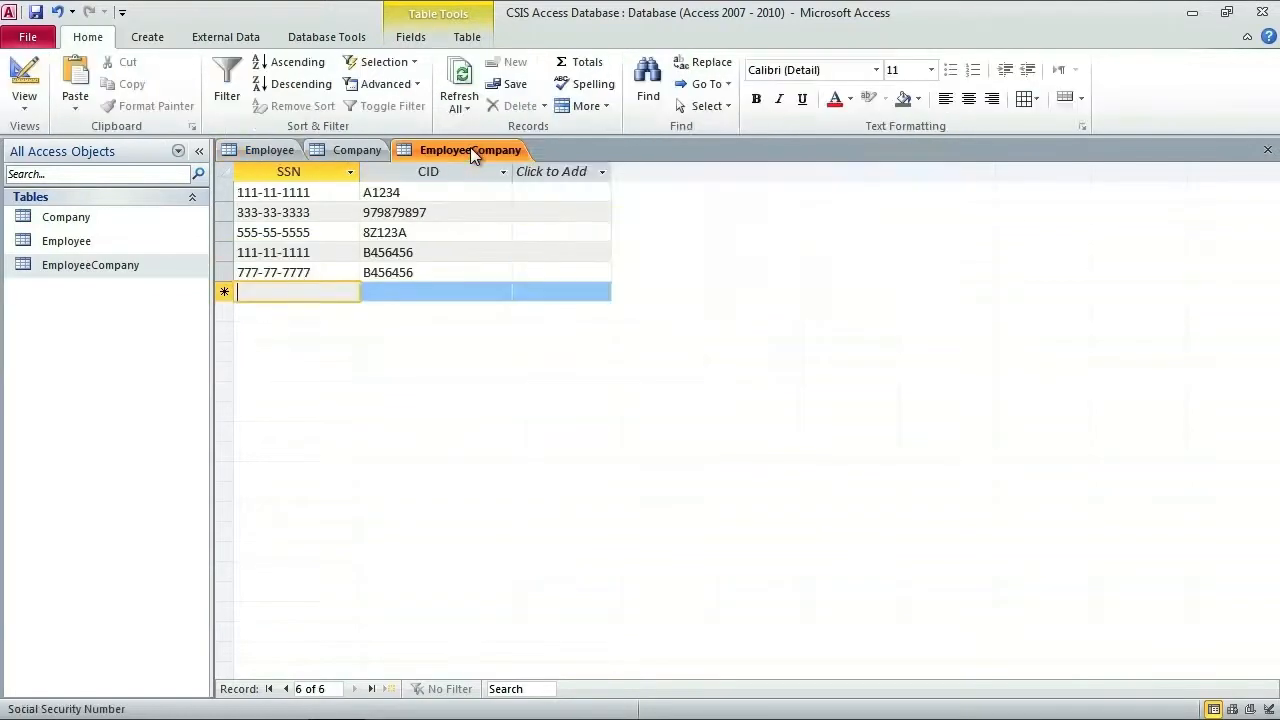
Step: Browse the ribbon tabs, ending on Database Tools
{"action": "left_click", "coordinate": [226, 38]}
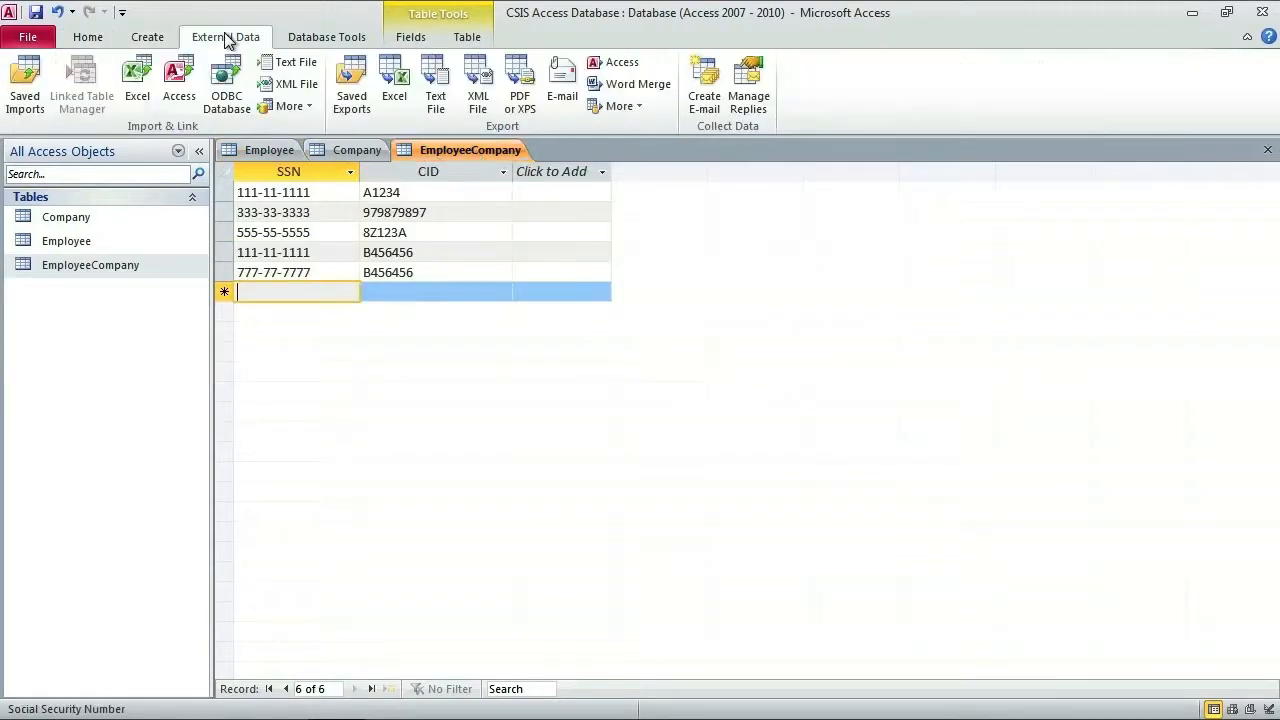
{"action": "left_click", "coordinate": [335, 38]}
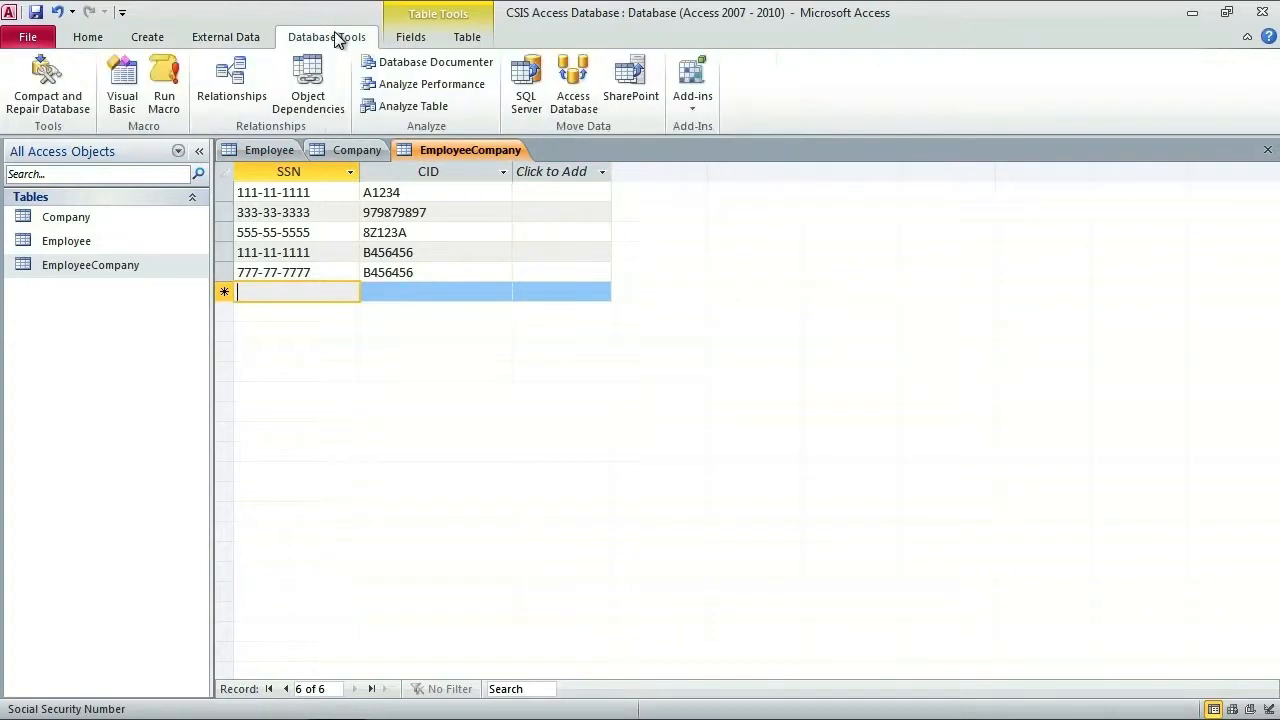
{"action": "left_click", "coordinate": [90, 38]}
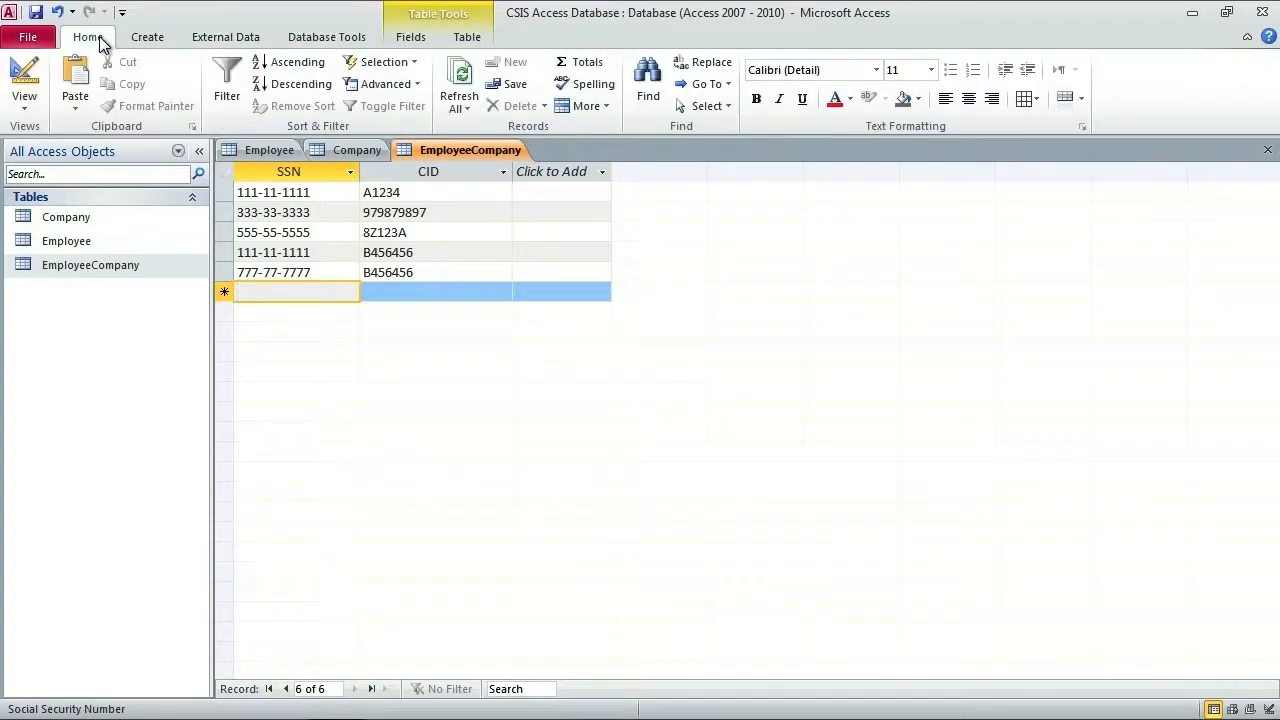
{"action": "left_click", "coordinate": [214, 40]}
{"action": "left_click", "coordinate": [172, 44]}
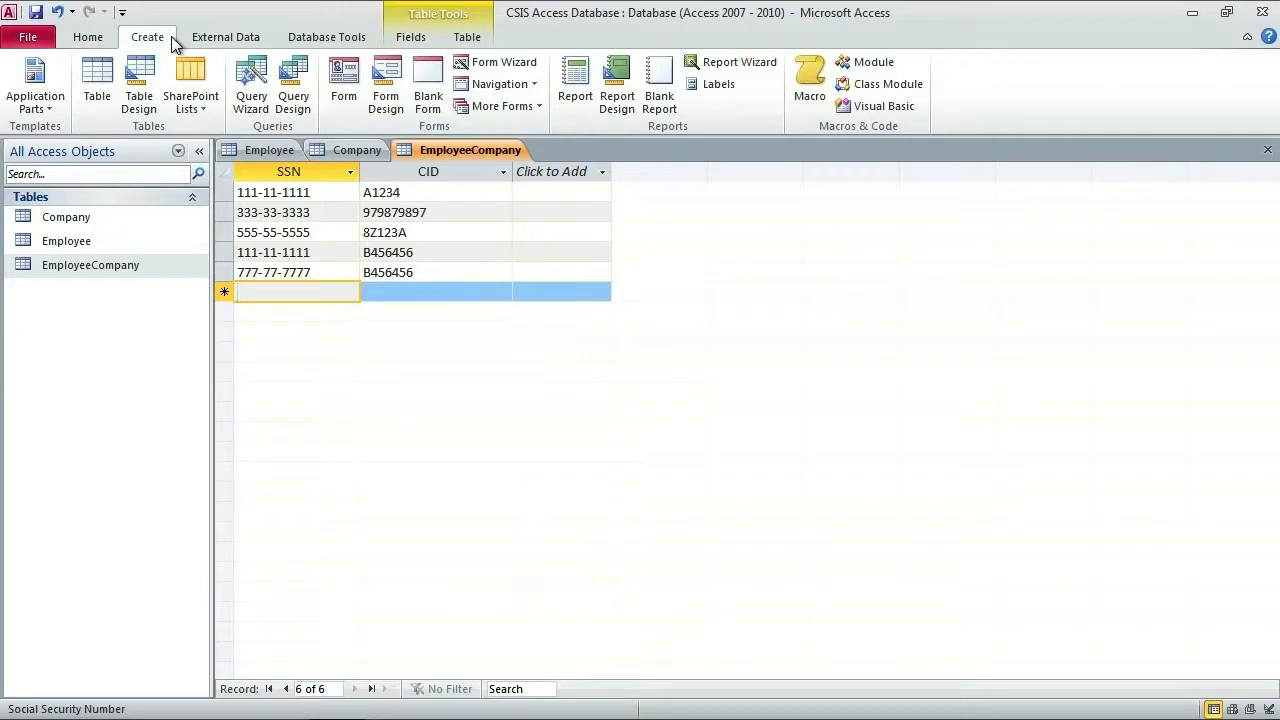
{"action": "left_click", "coordinate": [223, 40]}
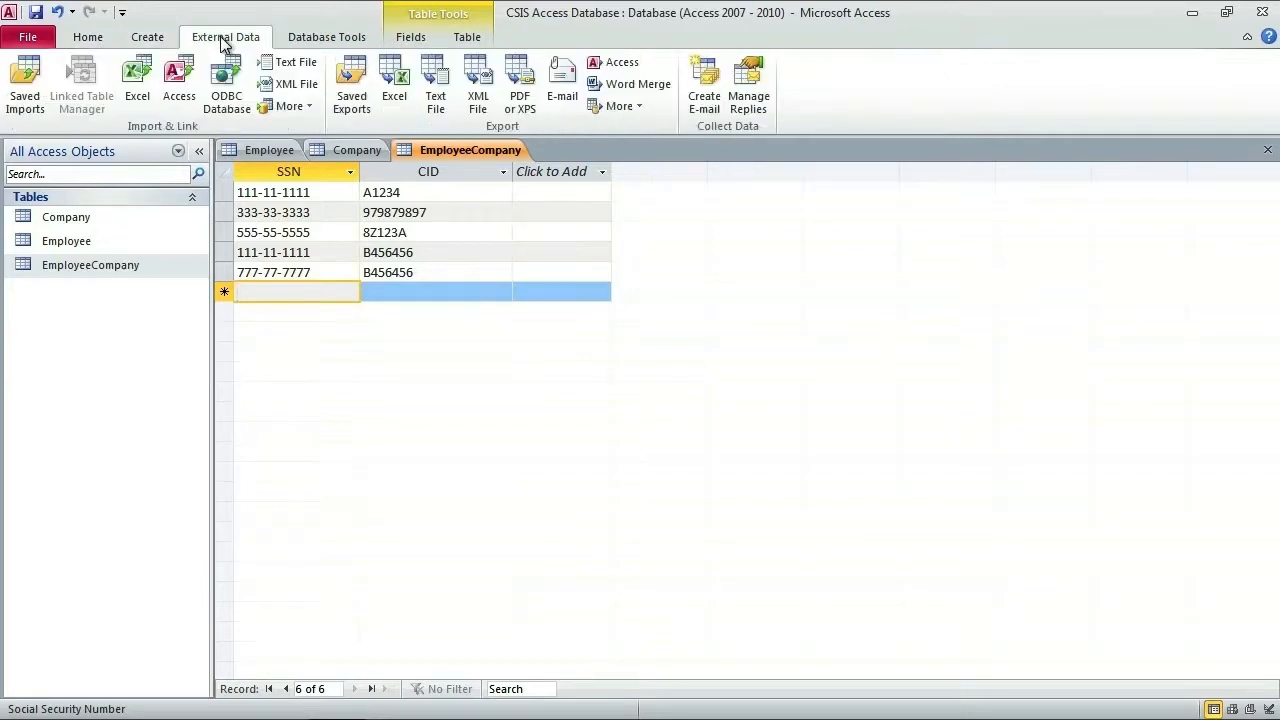
{"action": "left_click", "coordinate": [312, 42]}
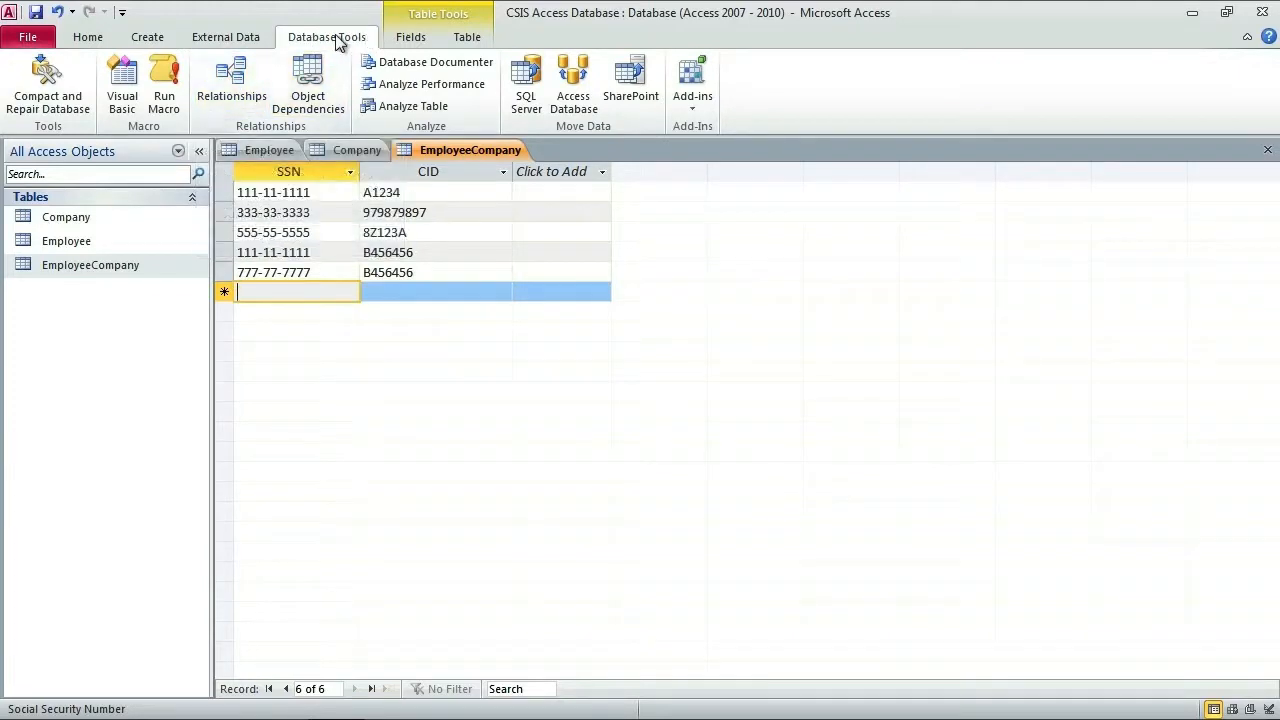
Step: Open the Relationships window and delete the seven accidentally added Company table copies
{"action": "left_click", "coordinate": [240, 88]}
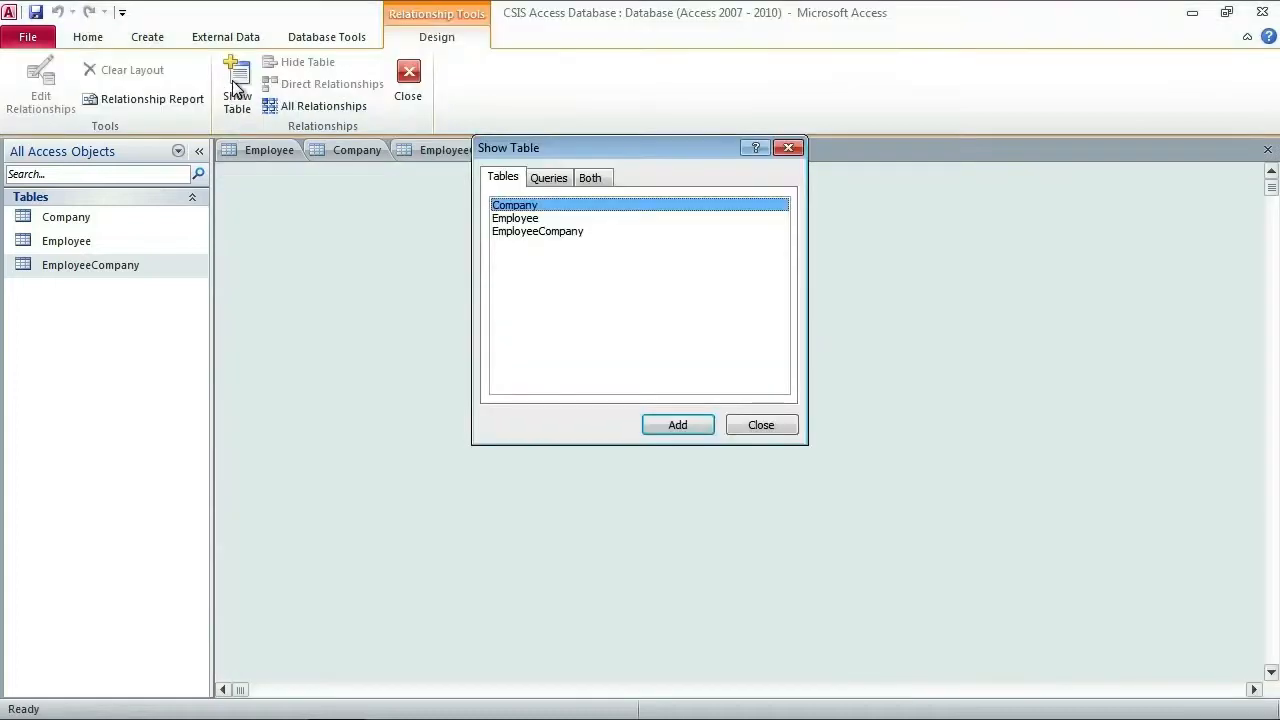
{"action": "left_click_drag", "start_coordinate": [575, 146], "coordinate": [650, 291]}
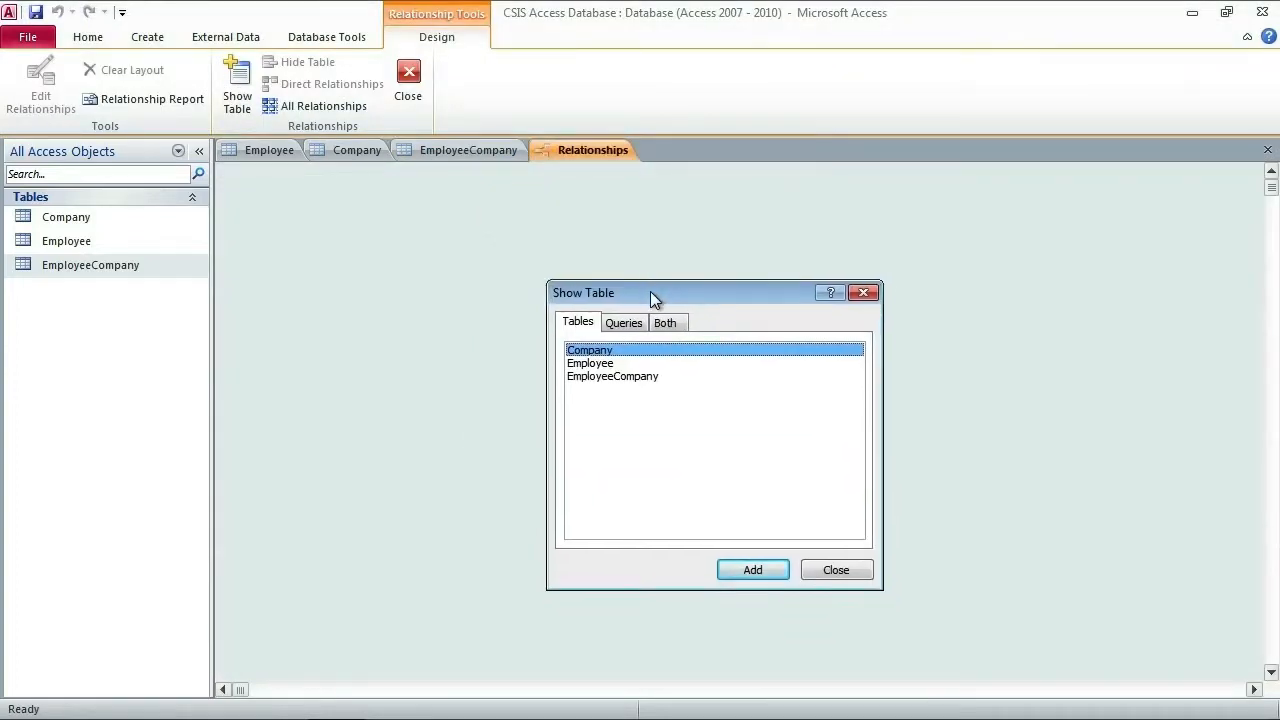
{"action": "double_click", "coordinate": [612, 351]}
{"action": "double_click", "coordinate": [612, 351]}
{"action": "double_click", "coordinate": [612, 351]}
{"action": "double_click", "coordinate": [612, 351]}
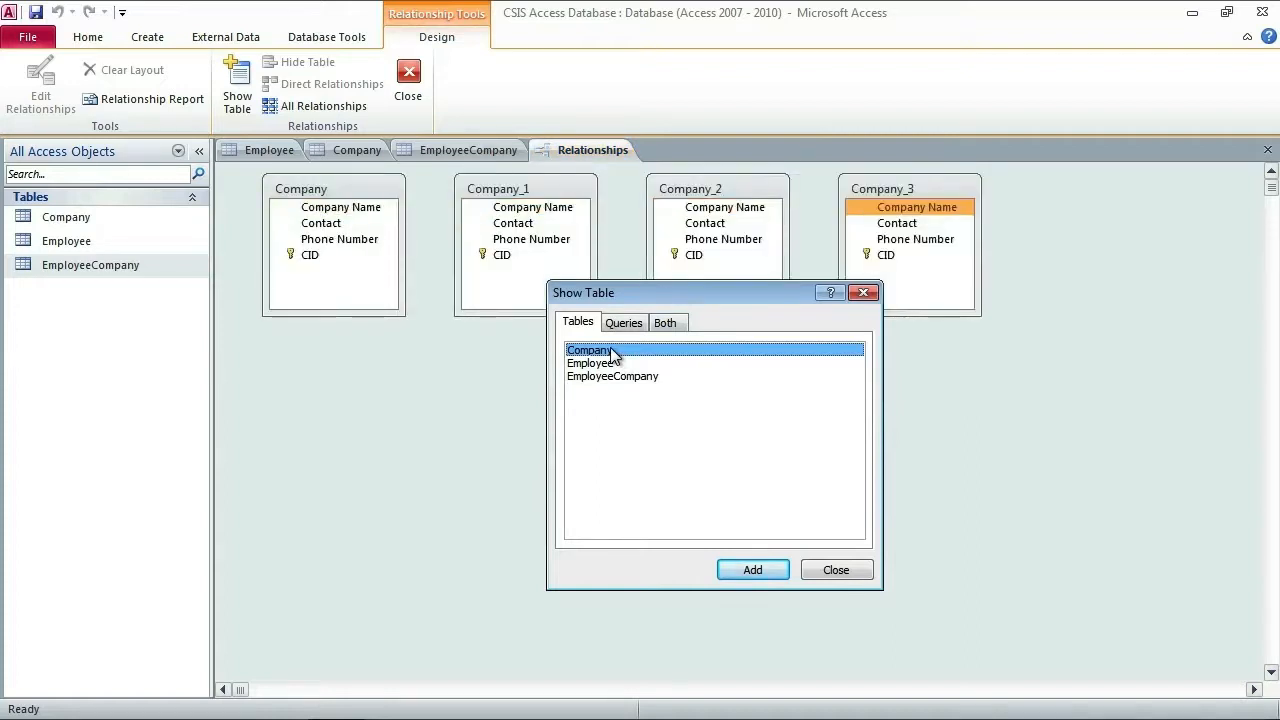
{"action": "double_click", "coordinate": [612, 351]}
{"action": "double_click", "coordinate": [612, 351]}
{"action": "double_click", "coordinate": [612, 351]}
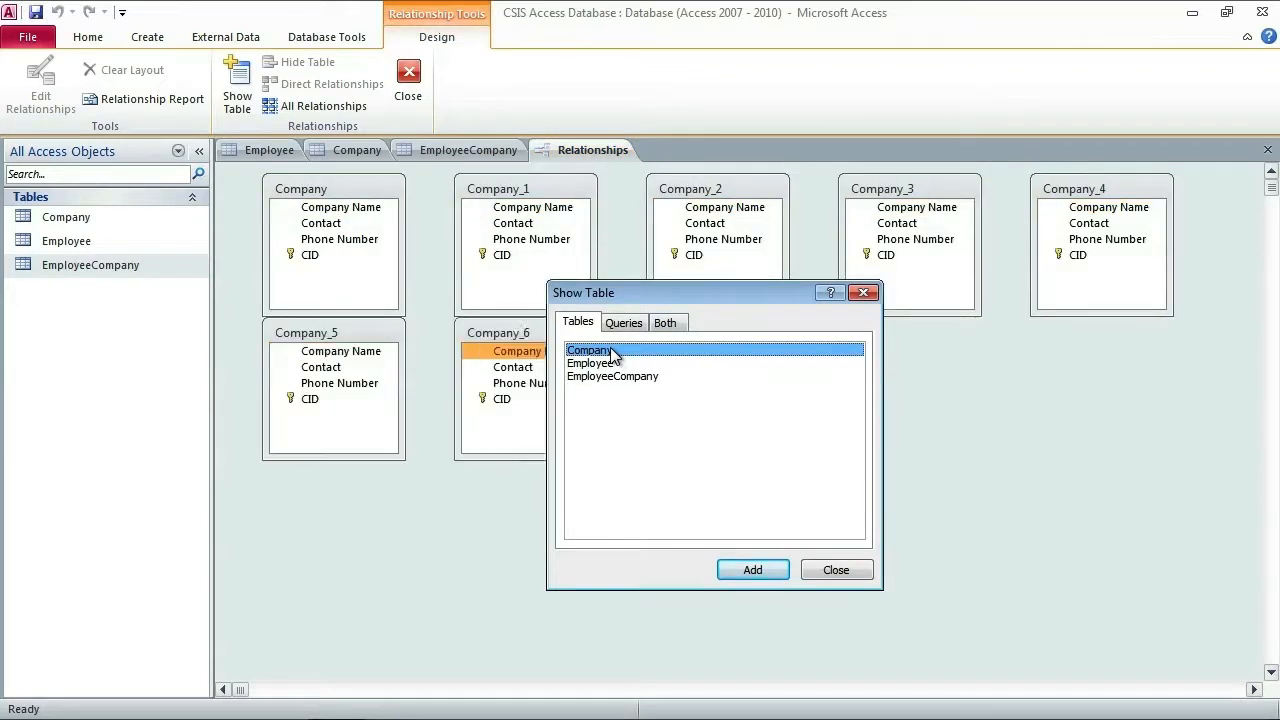
{"action": "left_click", "coordinate": [864, 294]}
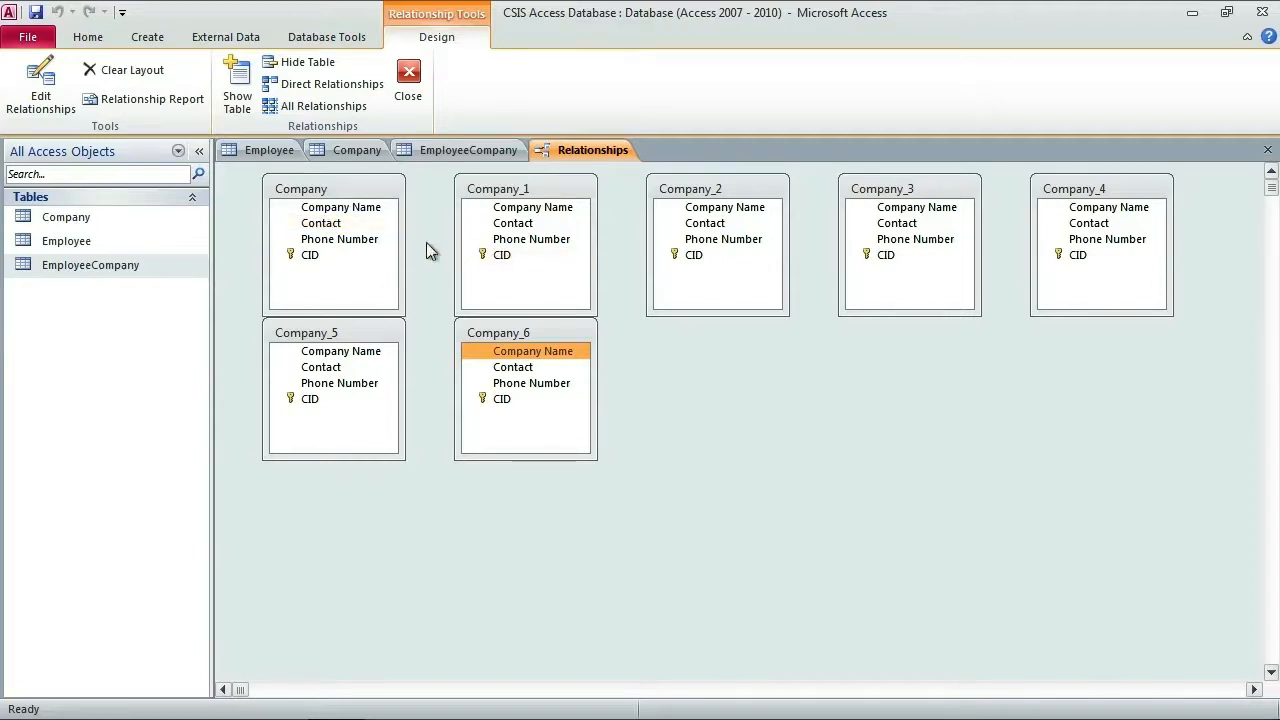
{"action": "key", "text": "Delete"}
{"action": "key", "text": "Delete"}
{"action": "key", "text": "Delete"}
{"action": "key", "text": "Delete"}
{"action": "key", "text": "Delete"}
{"action": "key", "text": "Delete"}
{"action": "key", "text": "Delete"}
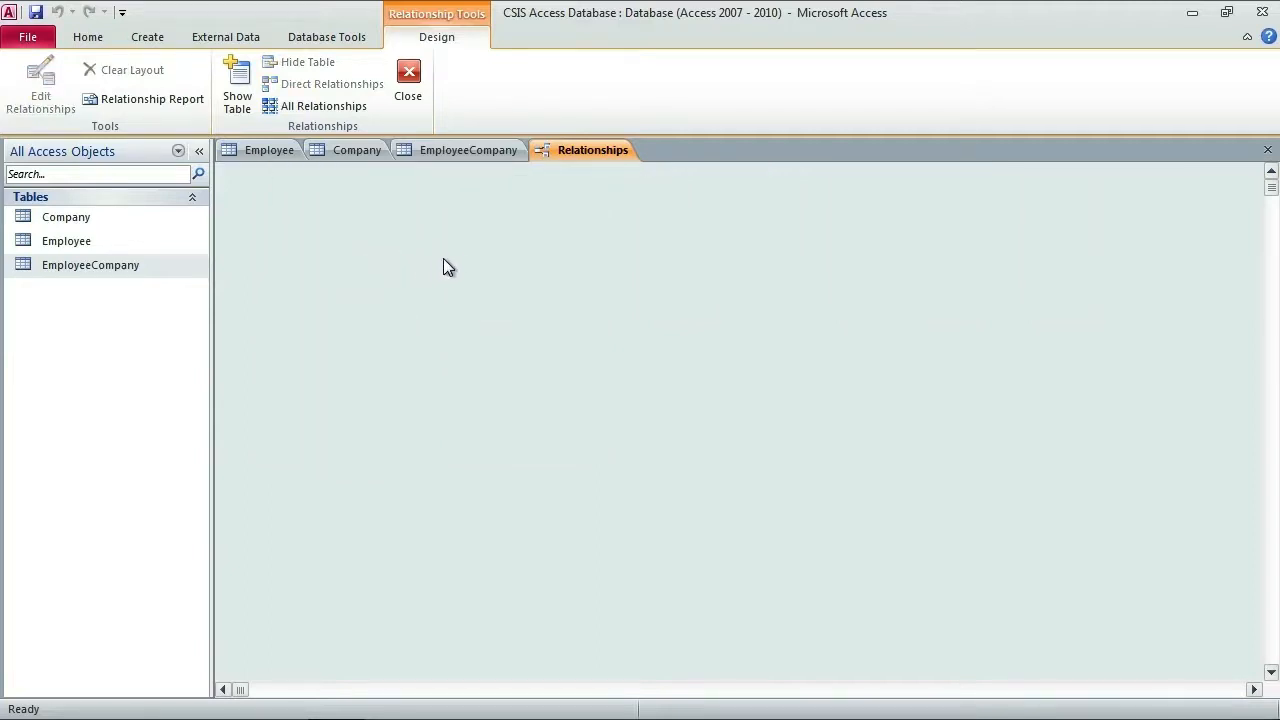
Step: Add the Company, Employee and EmployeeCompany tables to the relationships layout
{"action": "left_click", "coordinate": [237, 90]}
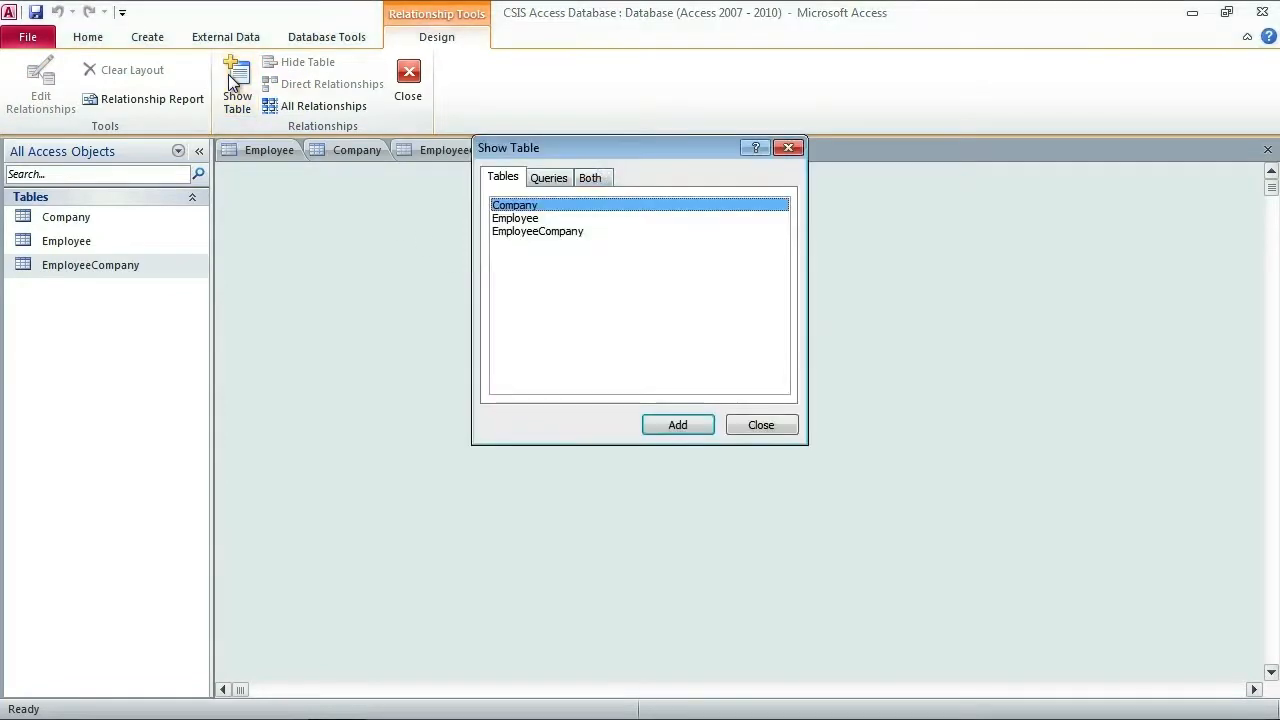
{"action": "left_click_drag", "start_coordinate": [605, 152], "coordinate": [701, 299]}
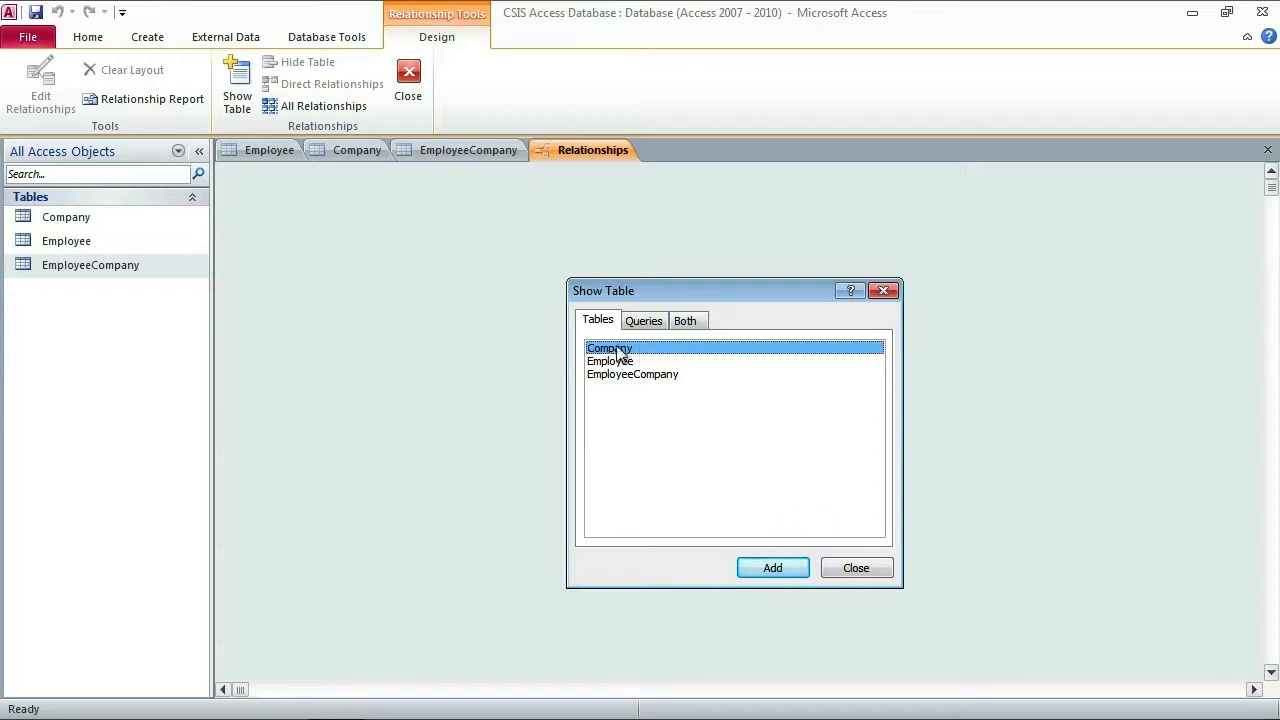
{"action": "left_click", "coordinate": [766, 570]}
{"action": "left_click", "coordinate": [622, 362]}
{"action": "left_click", "coordinate": [768, 566]}
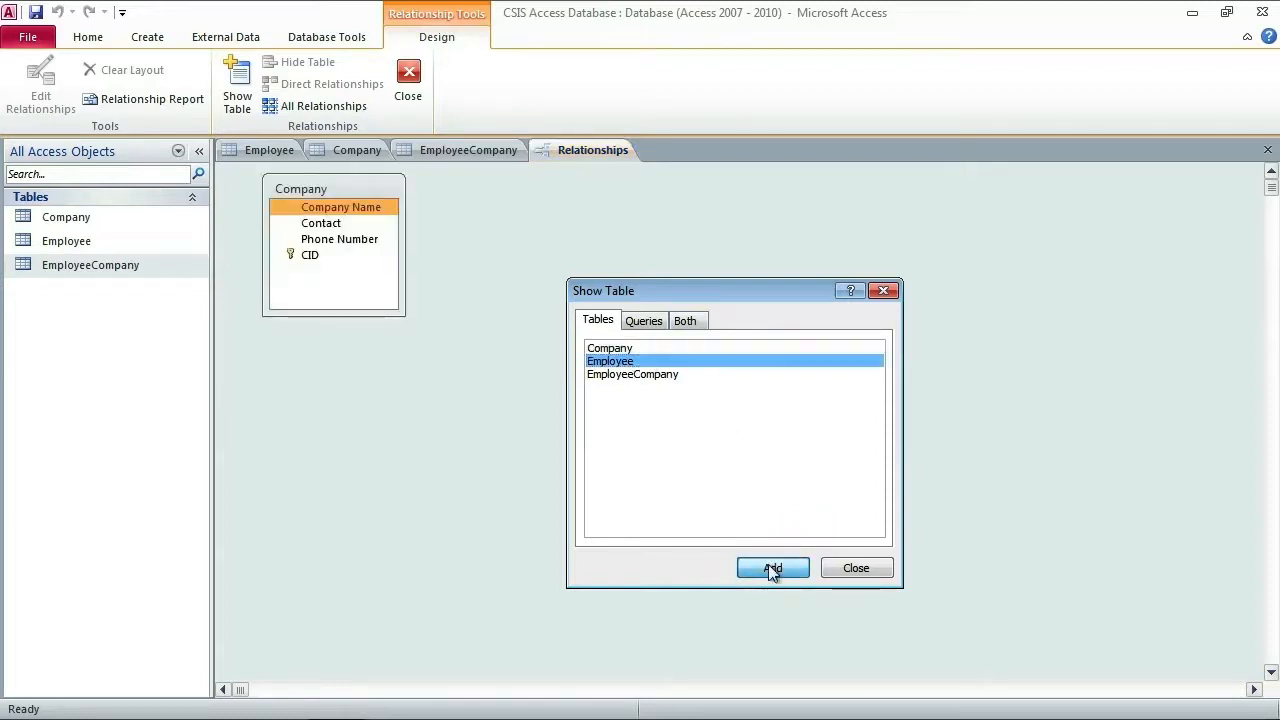
{"action": "left_click", "coordinate": [623, 373]}
{"action": "left_click", "coordinate": [776, 567]}
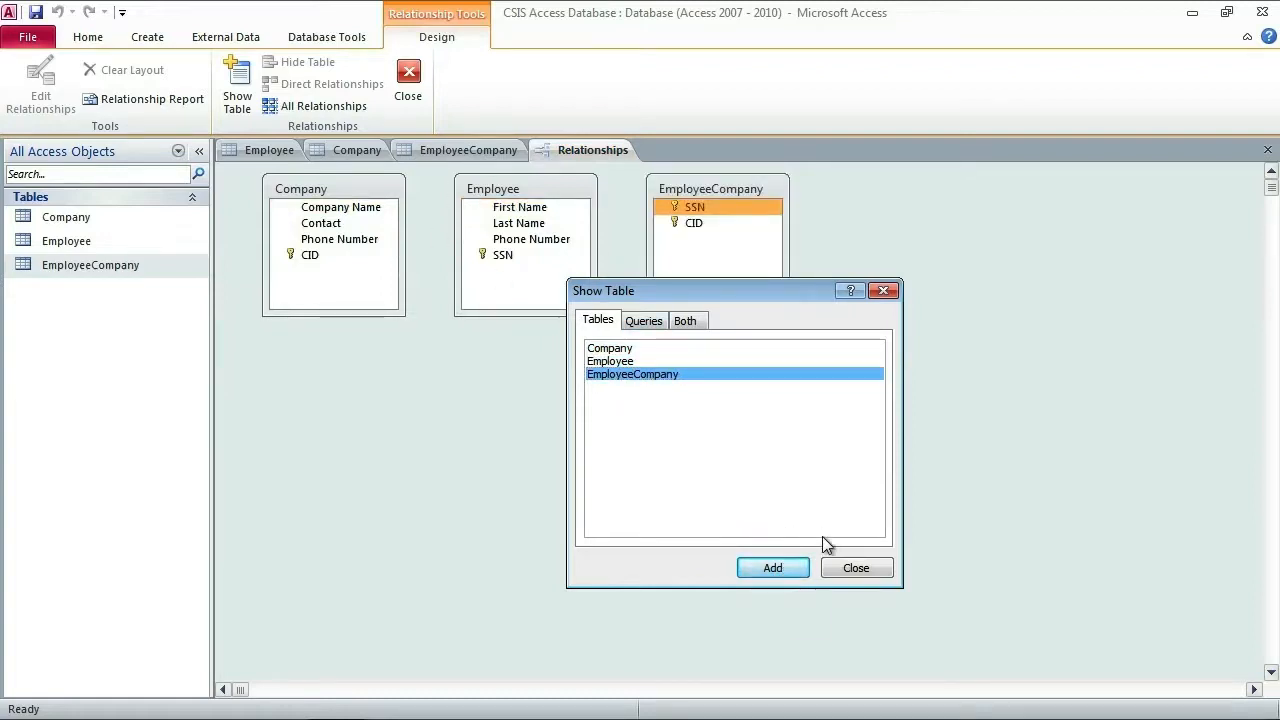
{"action": "left_click", "coordinate": [858, 568]}
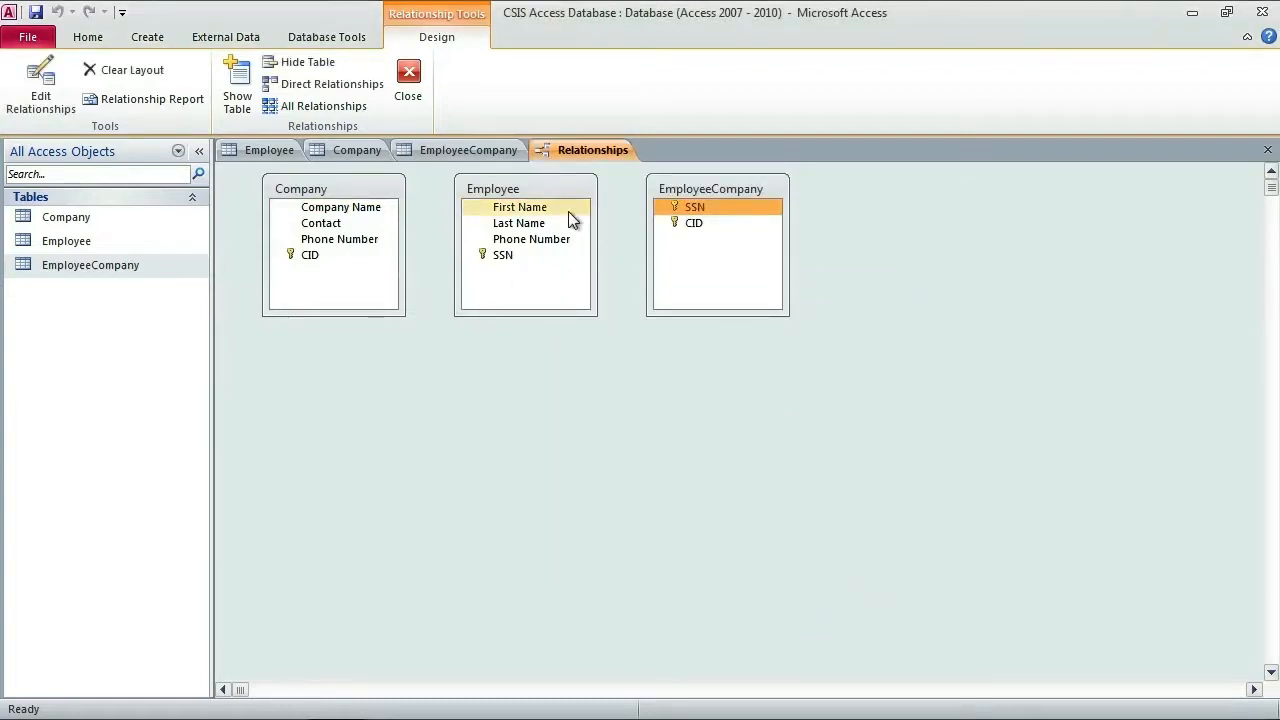
Step: Arrange the tables as Employee, EmployeeCompany, Company from left to right
{"action": "left_click_drag", "start_coordinate": [337, 191], "coordinate": [647, 406]}
{"action": "left_click_drag", "start_coordinate": [533, 185], "coordinate": [327, 211]}
{"action": "left_click_drag", "start_coordinate": [769, 197], "coordinate": [594, 217]}
{"action": "left_click_drag", "start_coordinate": [640, 396], "coordinate": [817, 207]}
{"action": "left_click_drag", "start_coordinate": [574, 209], "coordinate": [598, 214]}
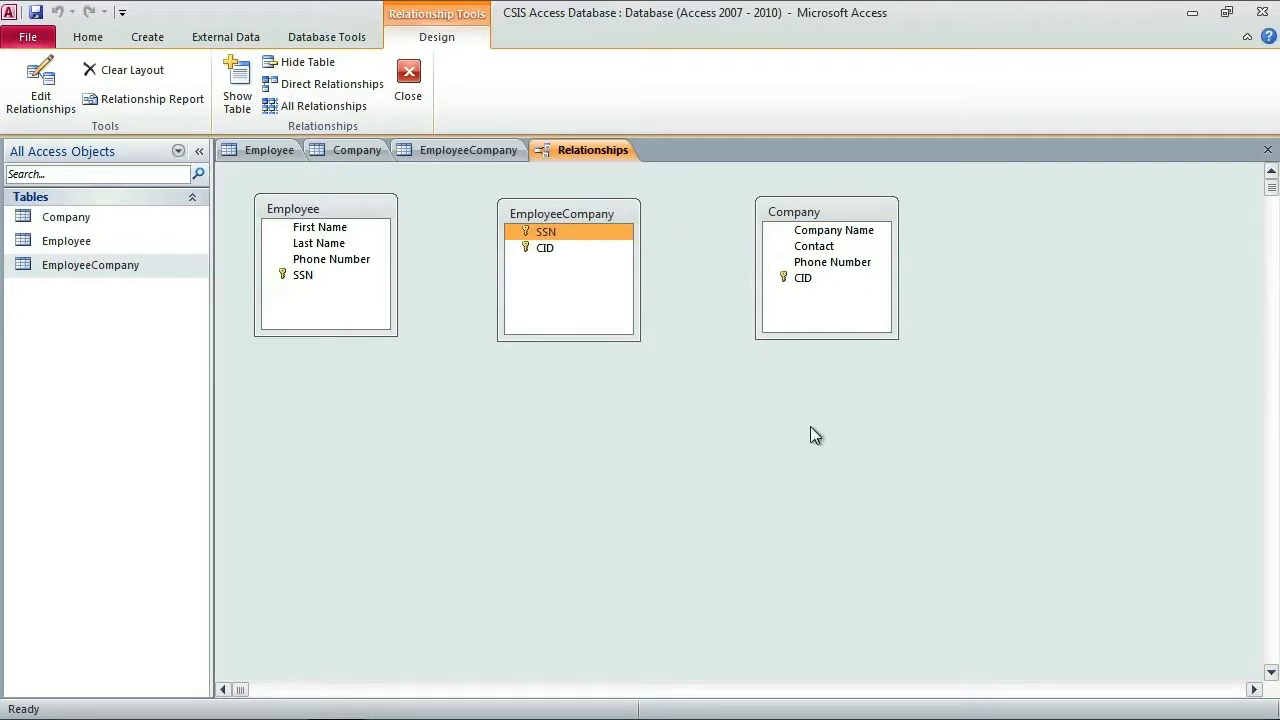
Step: Attempt to drag Employee's SSN field onto EmployeeCompany's SSN field
{"action": "left_click", "coordinate": [366, 225]}
{"action": "left_click", "coordinate": [545, 230]}
{"action": "left_click", "coordinate": [350, 226]}
{"action": "left_click", "coordinate": [548, 230]}
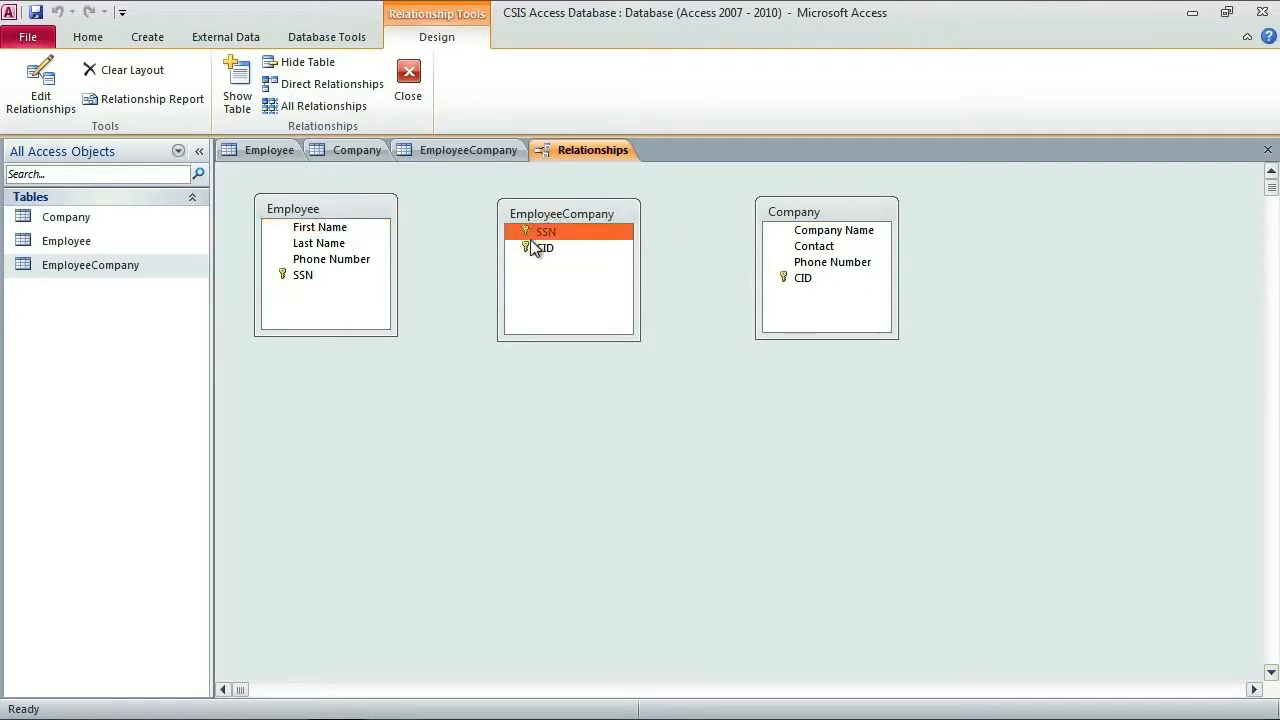
{"action": "left_click_drag", "start_coordinate": [322, 276], "coordinate": [551, 240]}
{"action": "left_click", "coordinate": [551, 238]}
{"action": "left_click", "coordinate": [317, 279]}
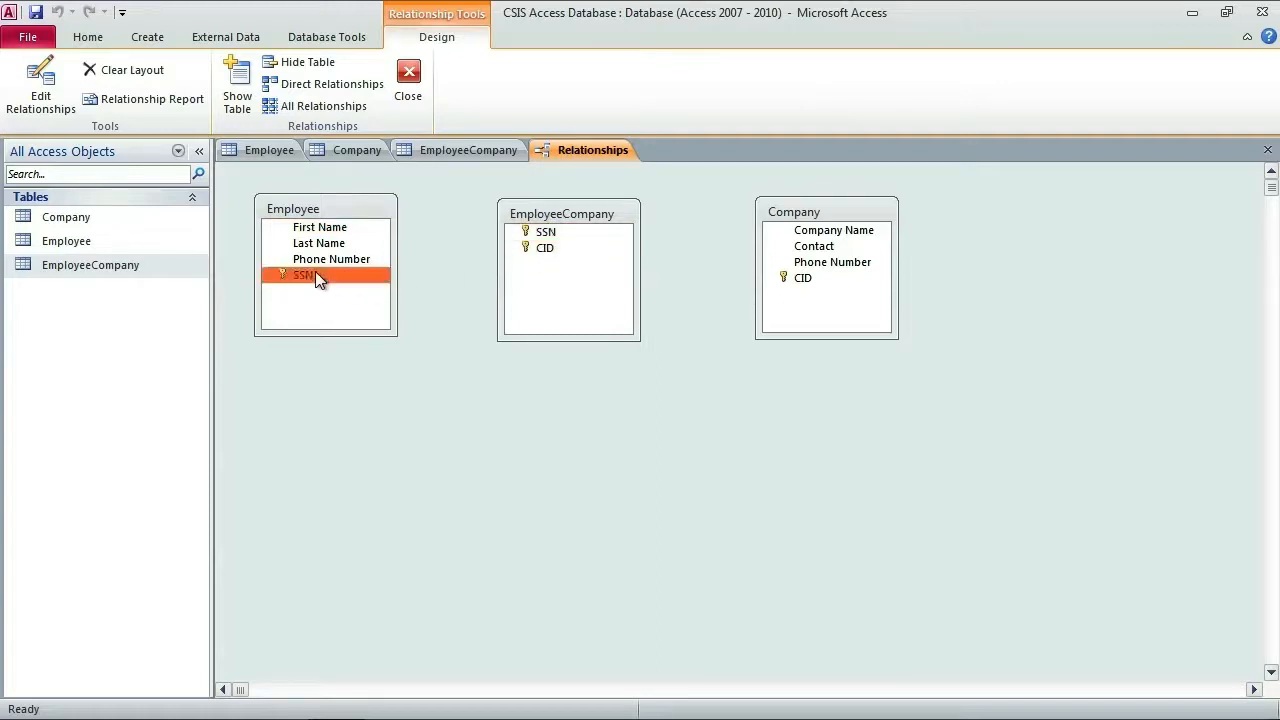
{"action": "left_click_drag", "start_coordinate": [315, 277], "coordinate": [548, 236]}
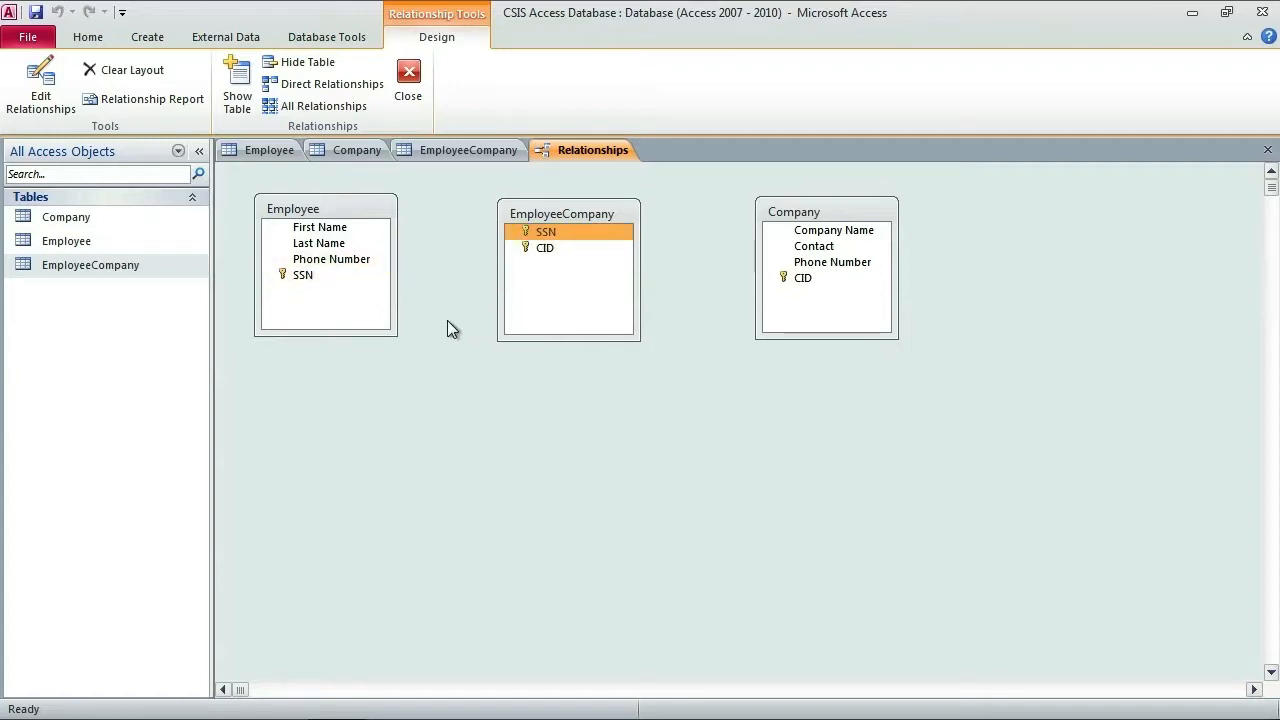
Step: Drag Employee's SSN onto EmployeeCompany's SSN and create the relationship
{"action": "left_click", "coordinate": [308, 278]}
{"action": "left_click_drag", "start_coordinate": [306, 277], "coordinate": [547, 235]}
{"action": "left_click_drag", "start_coordinate": [593, 174], "coordinate": [583, 389]}
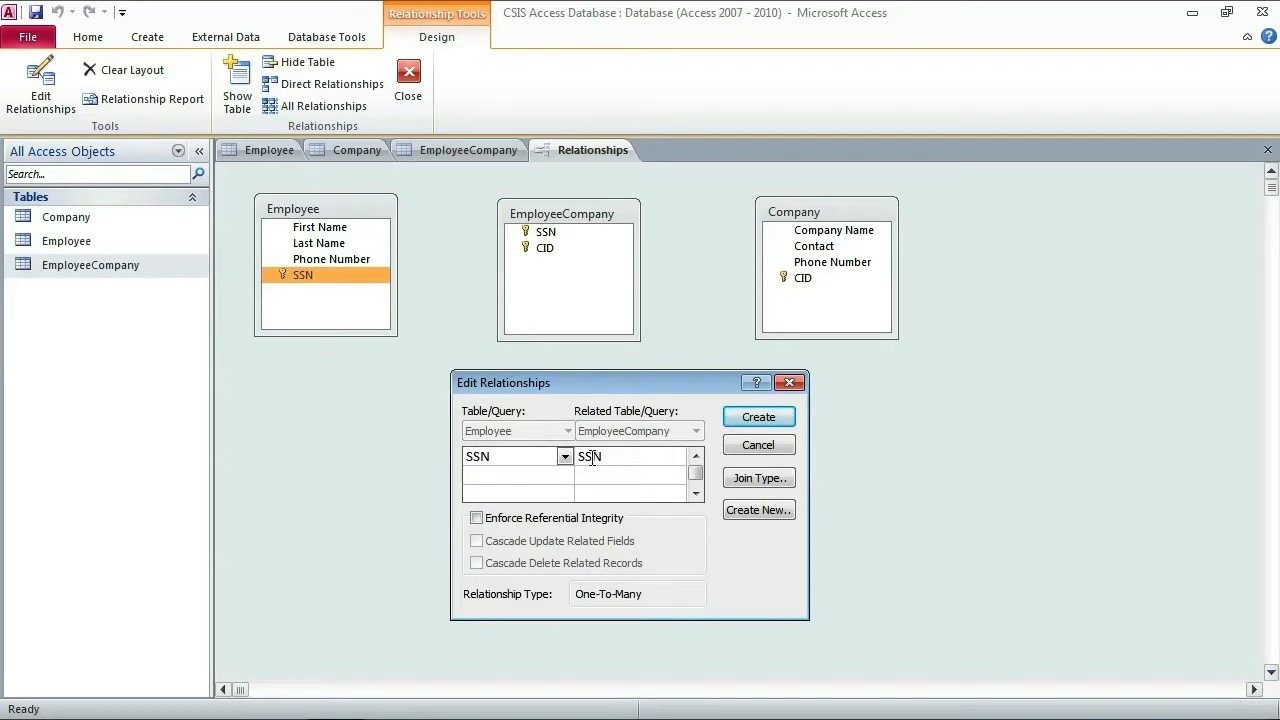
{"action": "left_click", "coordinate": [766, 418]}
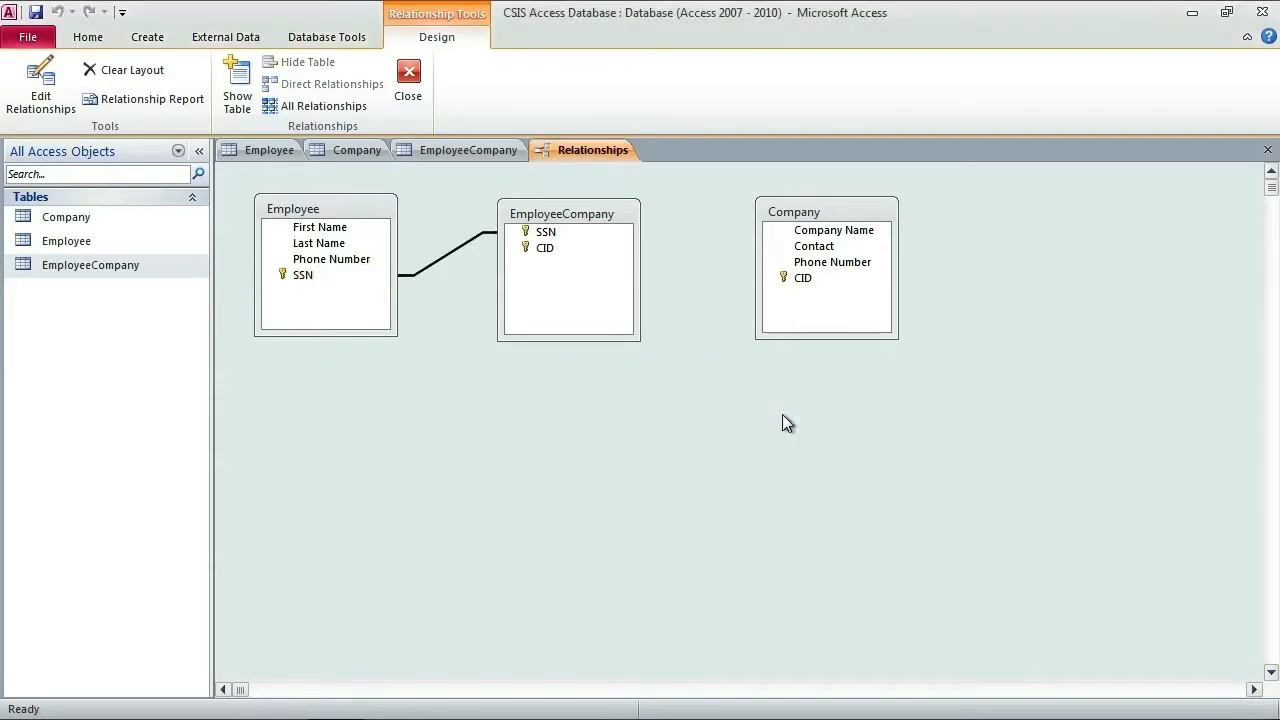
{"action": "left_click_drag", "start_coordinate": [811, 211], "coordinate": [806, 211]}
Step: Drag Company's CID onto EmployeeCompany's CID and create the relationship
{"action": "mouse_move", "coordinate": [571, 217]}
{"action": "left_mouse_down"}
{"action": "mouse_move", "coordinate": [587, 228]}
{"action": "mouse_move", "coordinate": [583, 215]}
{"action": "left_mouse_up"}
{"action": "left_click", "coordinate": [565, 250]}
{"action": "left_click", "coordinate": [794, 278]}
{"action": "left_click", "coordinate": [578, 254]}
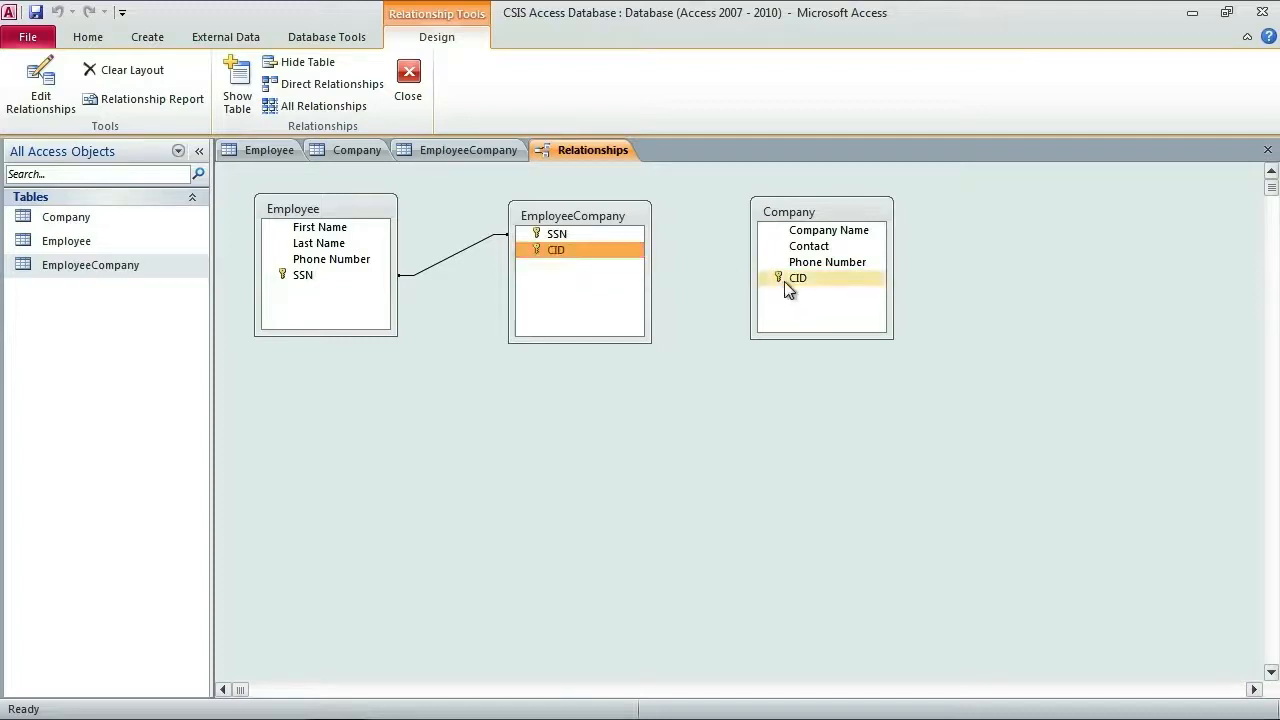
{"action": "left_click_drag", "start_coordinate": [791, 278], "coordinate": [843, 288]}
{"action": "left_click_drag", "start_coordinate": [571, 252], "coordinate": [401, 268]}
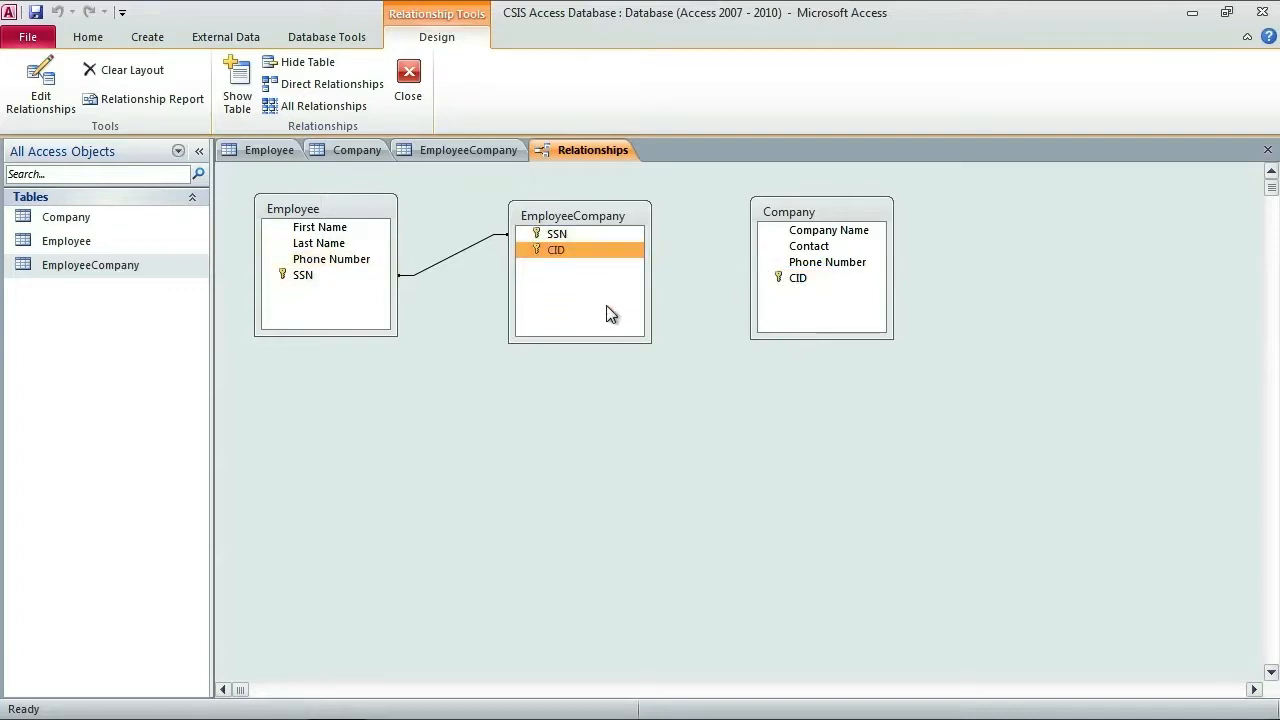
{"action": "left_click_drag", "start_coordinate": [817, 275], "coordinate": [557, 250]}
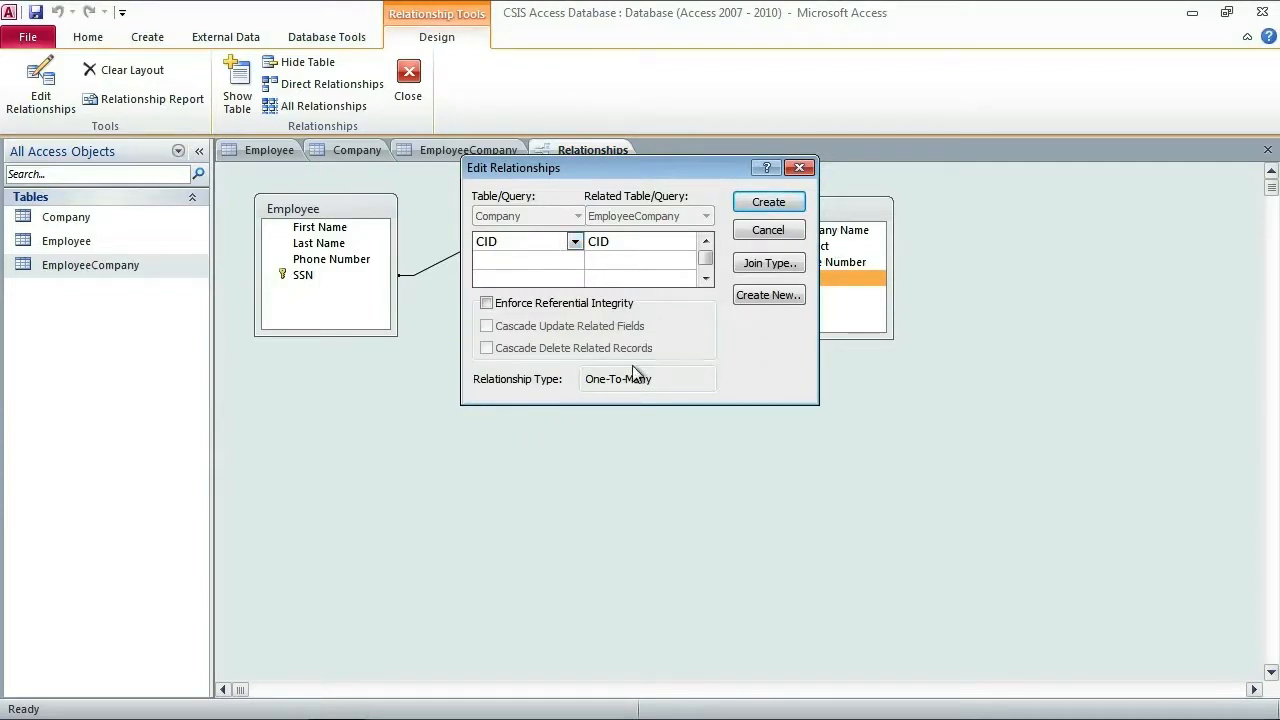
{"action": "left_click", "coordinate": [778, 206]}
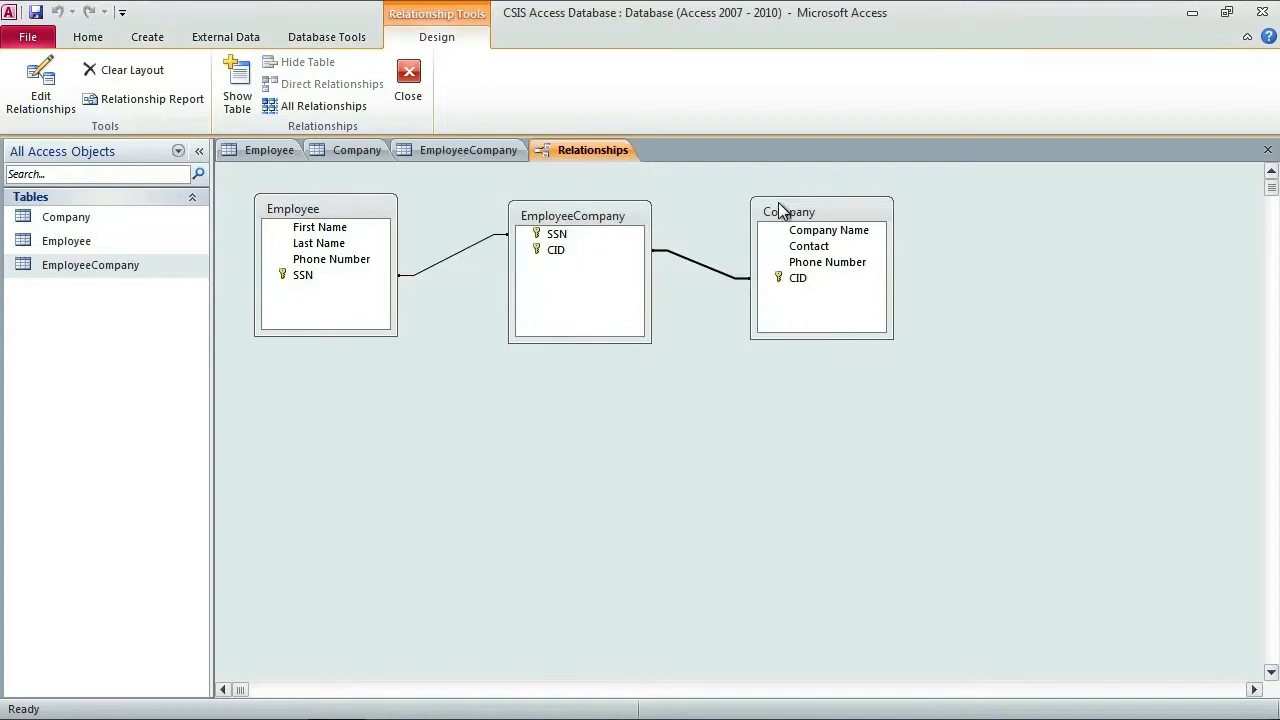
Step: Align Employee, EmployeeCompany and Company in a neat row, then close the relationships layout, saving changes
{"action": "left_click_drag", "start_coordinate": [829, 209], "coordinate": [910, 214]}
{"action": "left_click_drag", "start_coordinate": [589, 229], "coordinate": [641, 225]}
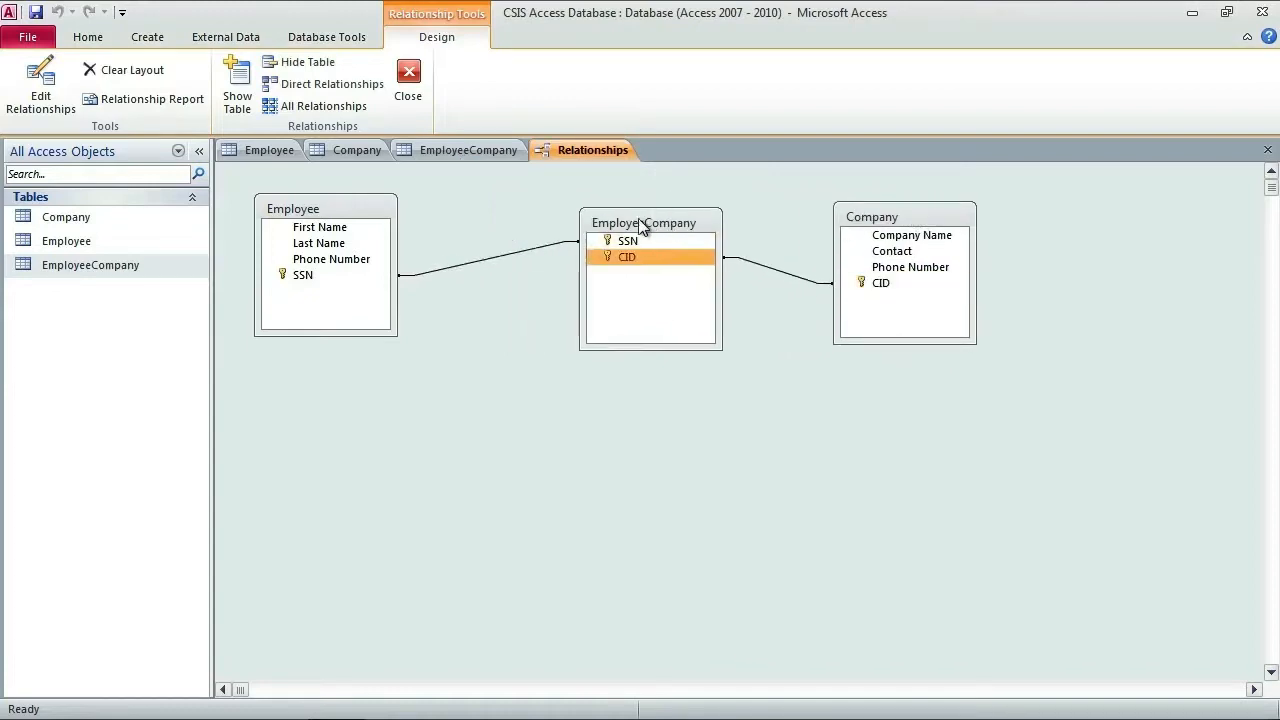
{"action": "left_click_drag", "start_coordinate": [326, 210], "coordinate": [360, 235]}
{"action": "left_click_drag", "start_coordinate": [632, 222], "coordinate": [620, 242]}
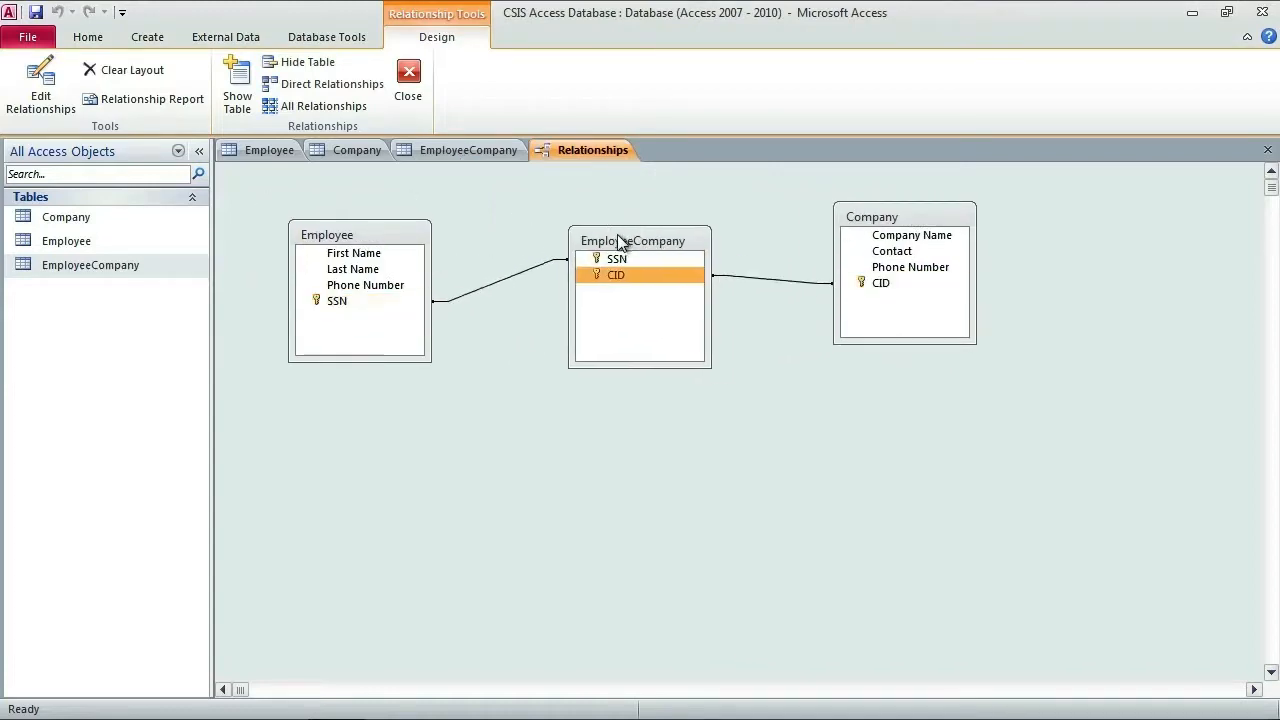
{"action": "left_click_drag", "start_coordinate": [885, 218], "coordinate": [883, 240]}
{"action": "left_click_drag", "start_coordinate": [663, 249], "coordinate": [651, 246]}
{"action": "mouse_move", "coordinate": [912, 243]}
{"action": "left_mouse_down"}
{"action": "mouse_move", "coordinate": [877, 240]}
{"action": "mouse_move", "coordinate": [901, 242]}
{"action": "left_mouse_up"}
{"action": "left_click_drag", "start_coordinate": [630, 242], "coordinate": [634, 246]}
{"action": "left_click_drag", "start_coordinate": [390, 238], "coordinate": [391, 234]}
{"action": "left_click_drag", "start_coordinate": [578, 240], "coordinate": [562, 240]}
{"action": "left_click_drag", "start_coordinate": [846, 241], "coordinate": [806, 235]}
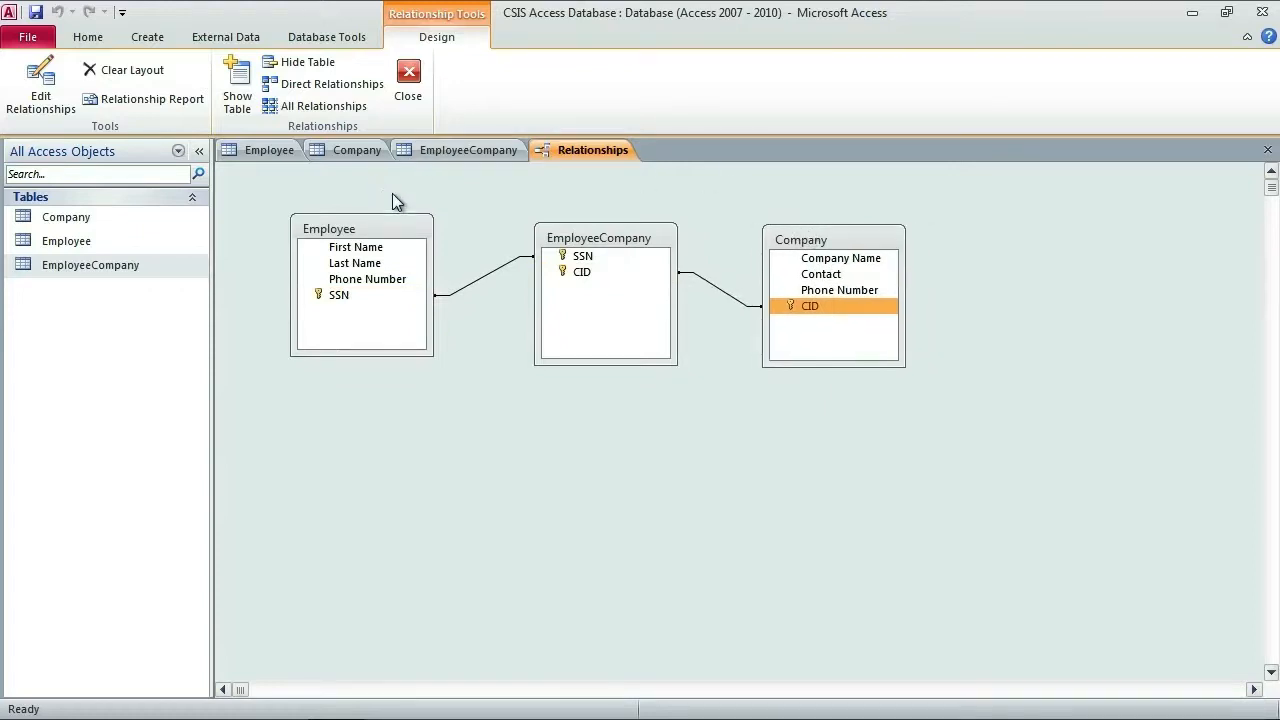
{"action": "left_click", "coordinate": [408, 100]}
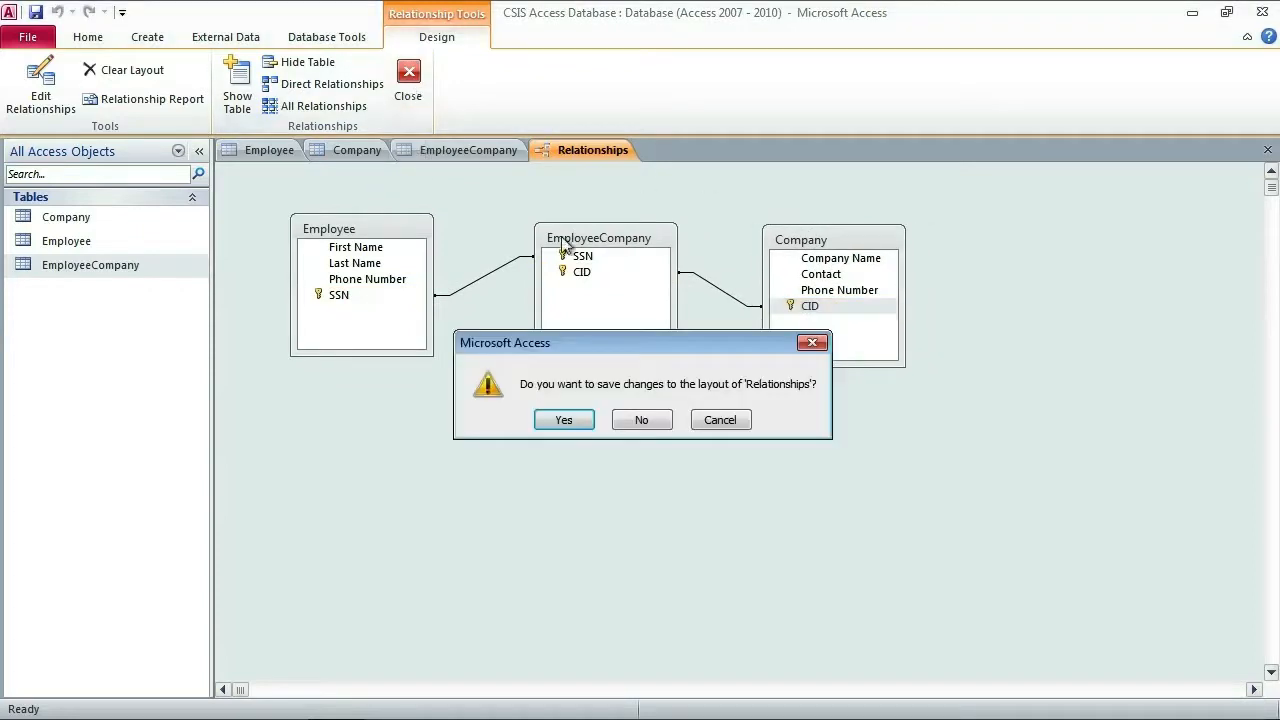
{"action": "left_click", "coordinate": [575, 421]}
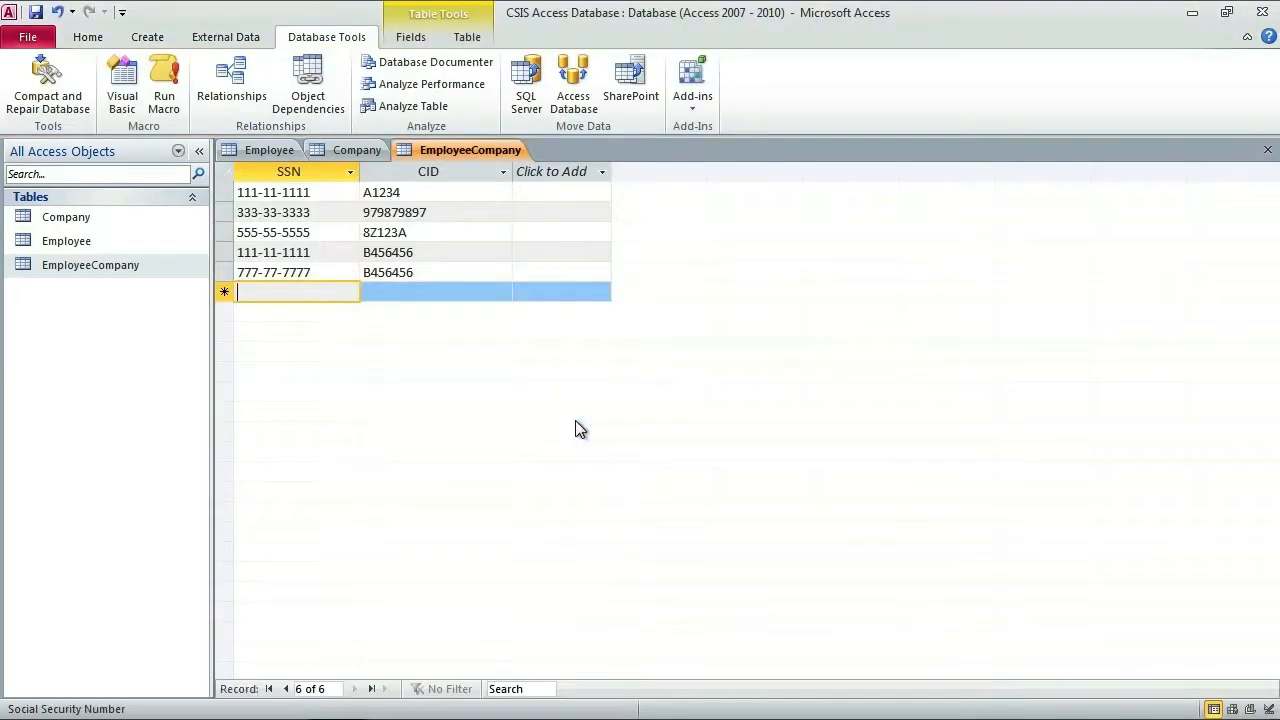
Step: Compare the Company, Employee and EmployeeCompany datasheets, ending on the Employee table's records
{"action": "left_click", "coordinate": [362, 151]}
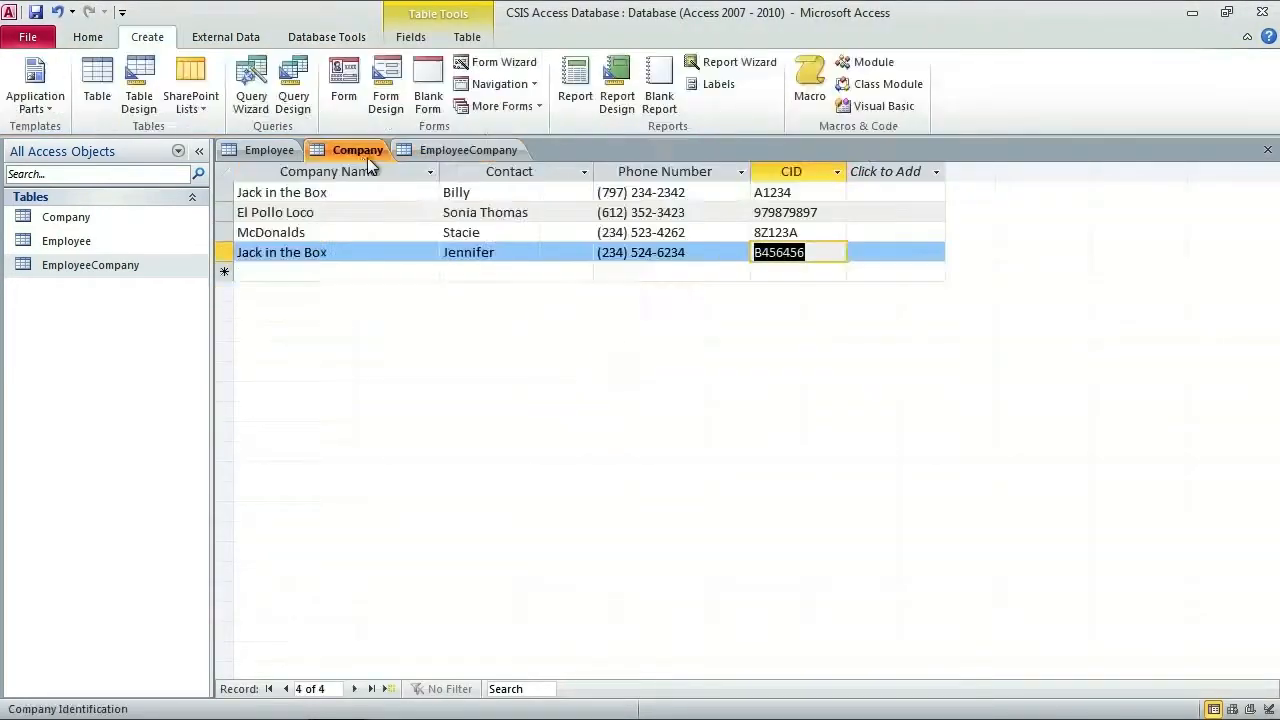
{"action": "left_click", "coordinate": [275, 152]}
{"action": "left_click", "coordinate": [345, 150]}
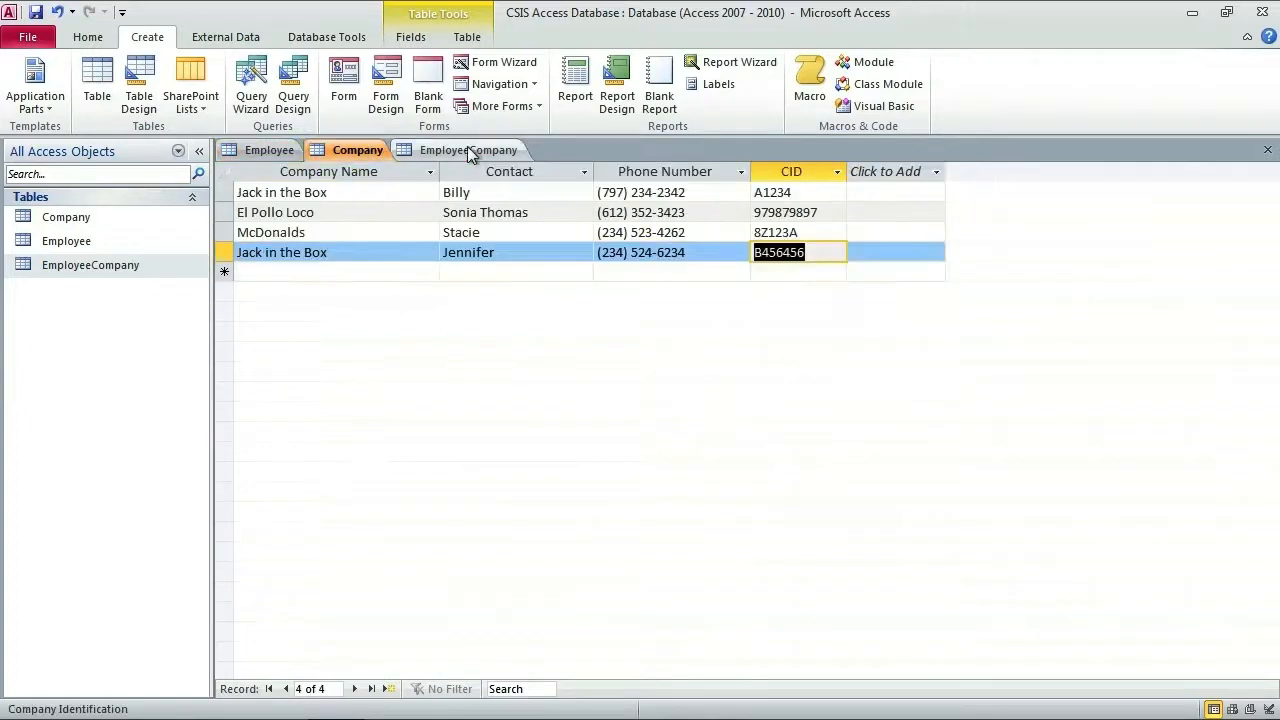
{"action": "left_click", "coordinate": [469, 150]}
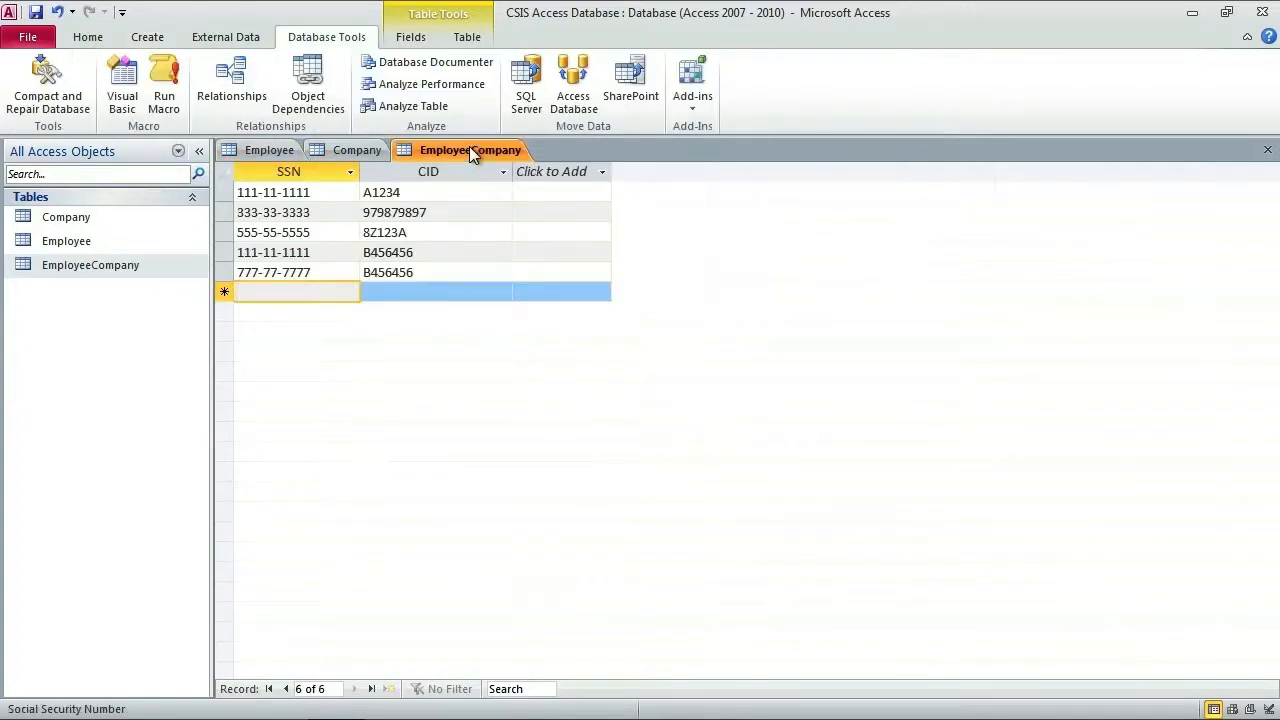
{"action": "left_click", "coordinate": [345, 150]}
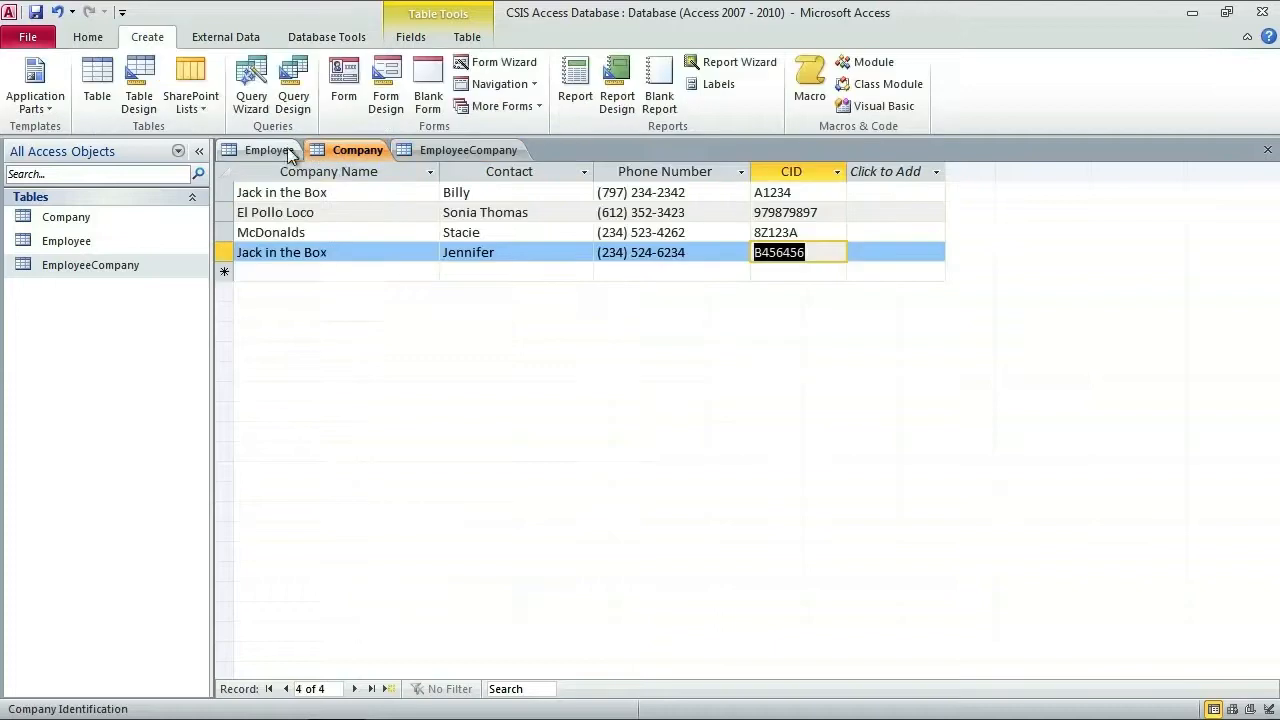
{"action": "left_click", "coordinate": [274, 152]}
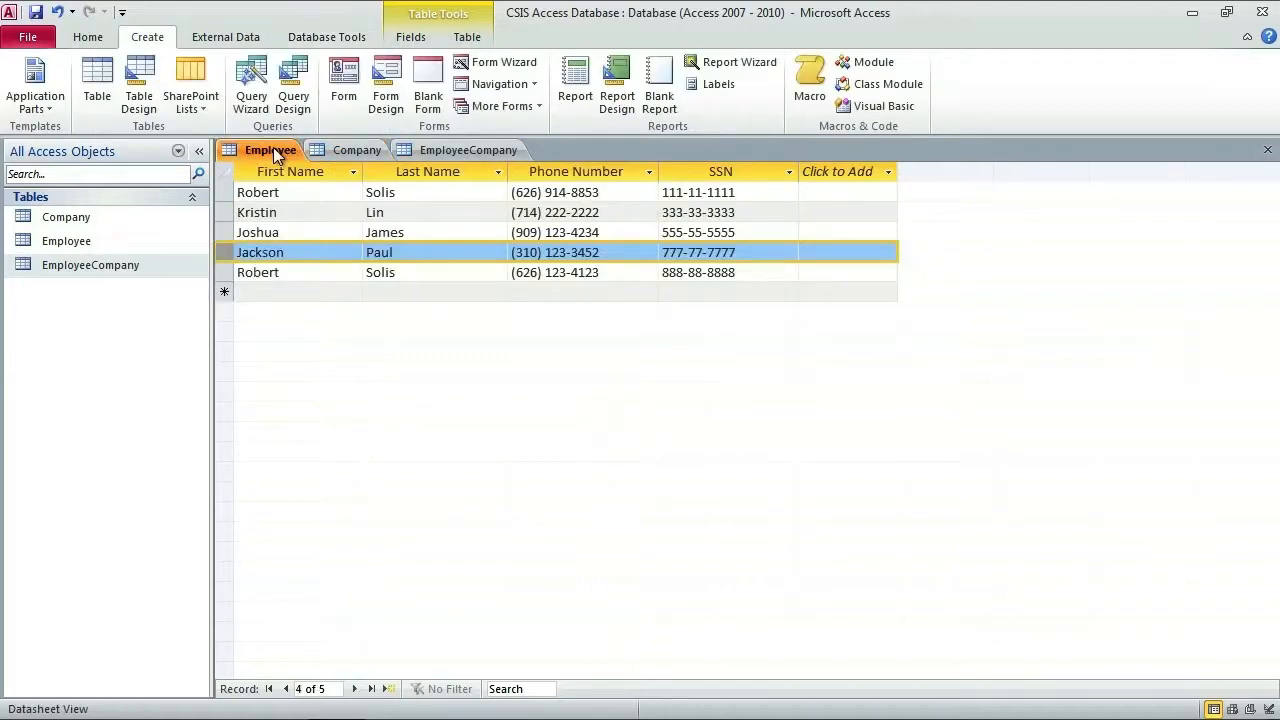